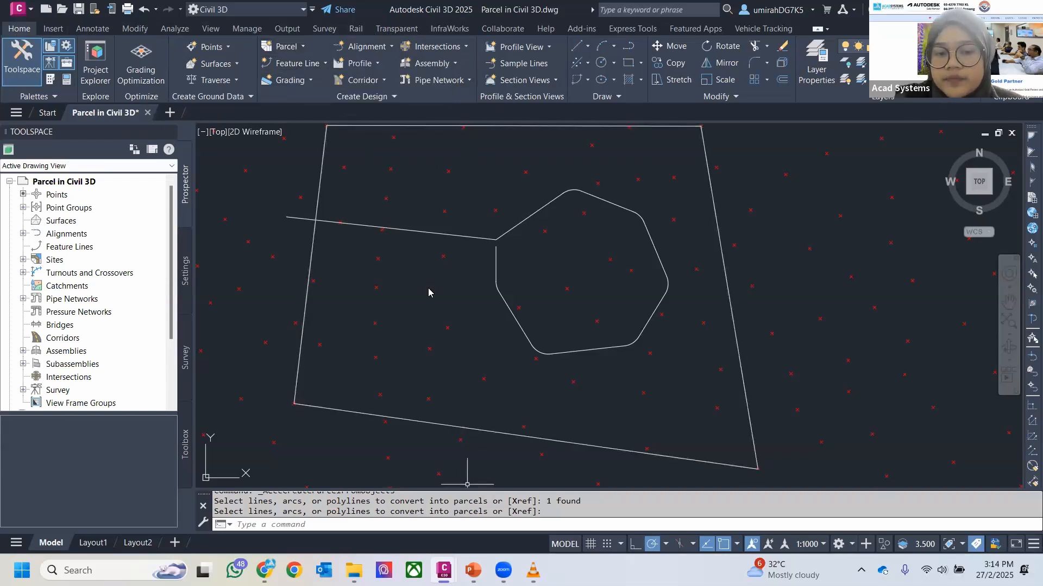
Step: Start Create Parcel from Objects and choose the outer four-sided boundary polyline as the source object
click(303, 46)
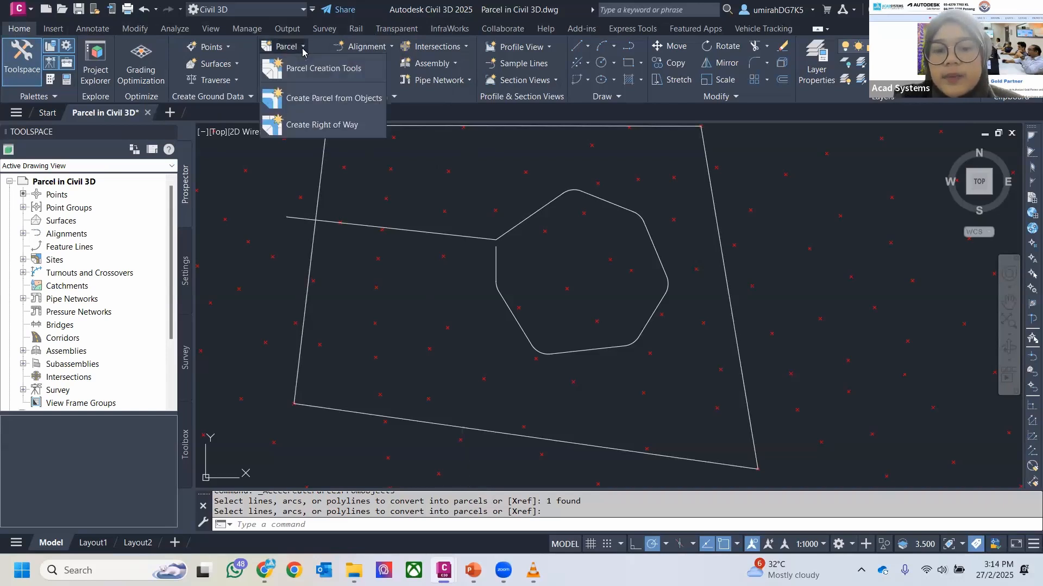
click(302, 99)
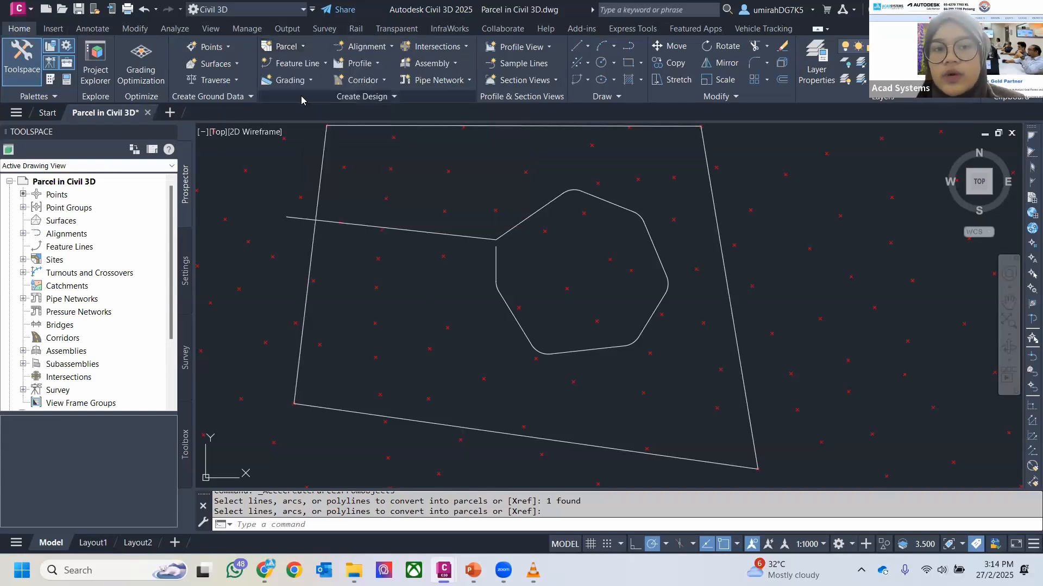
click(324, 136)
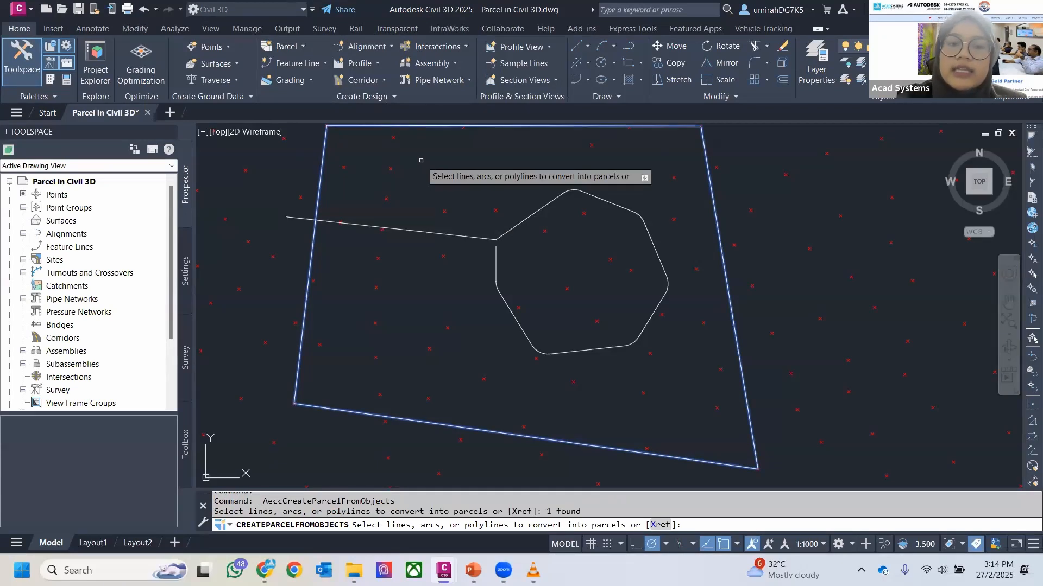
key(Return)
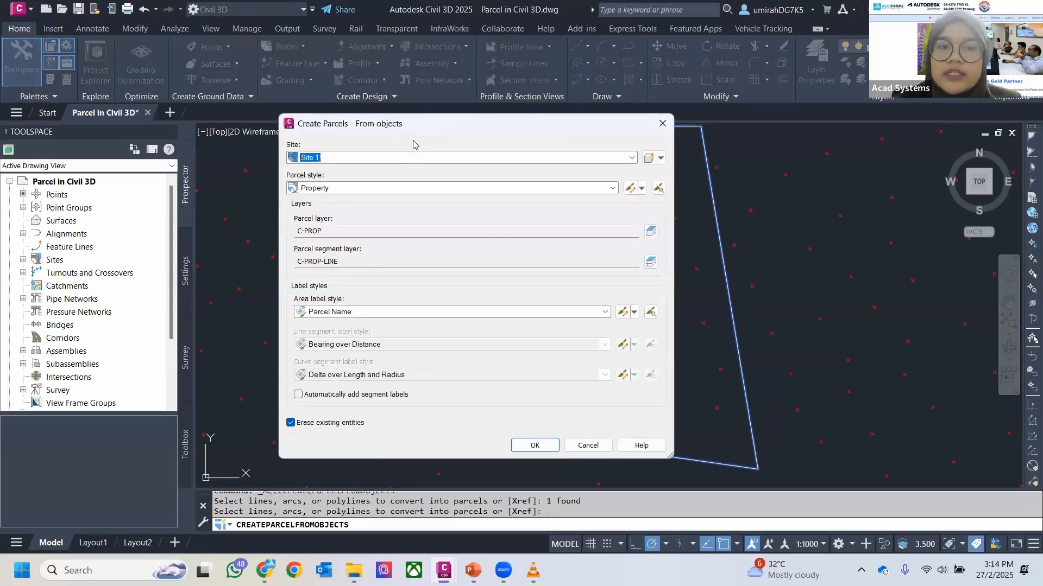
Step: Create the parcel in Site 1 with the Property style, Name Square meter & Acres area labels and automatically added segment labels
drag(415, 124, 518, 84)
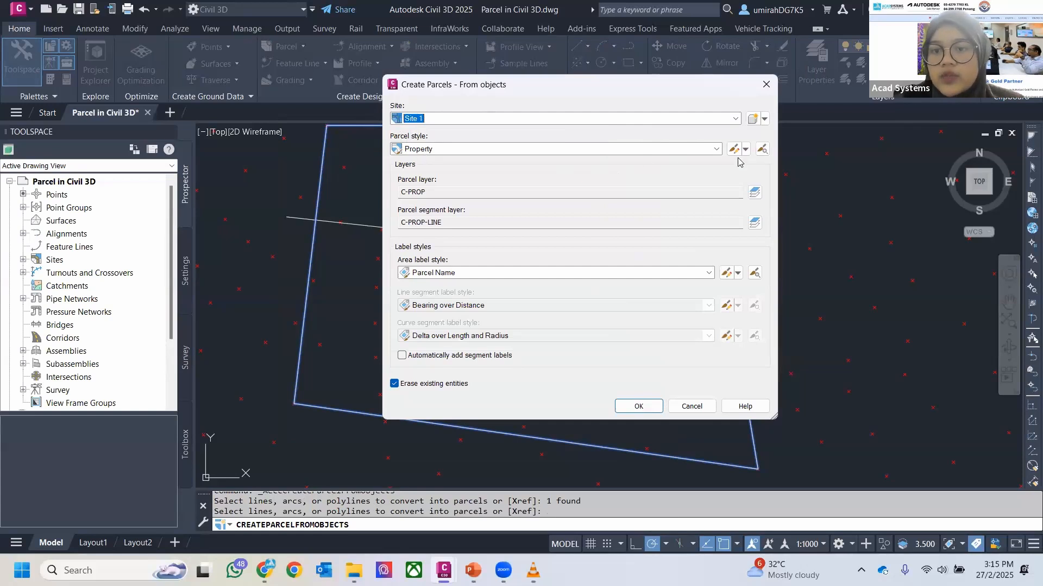
click(717, 149)
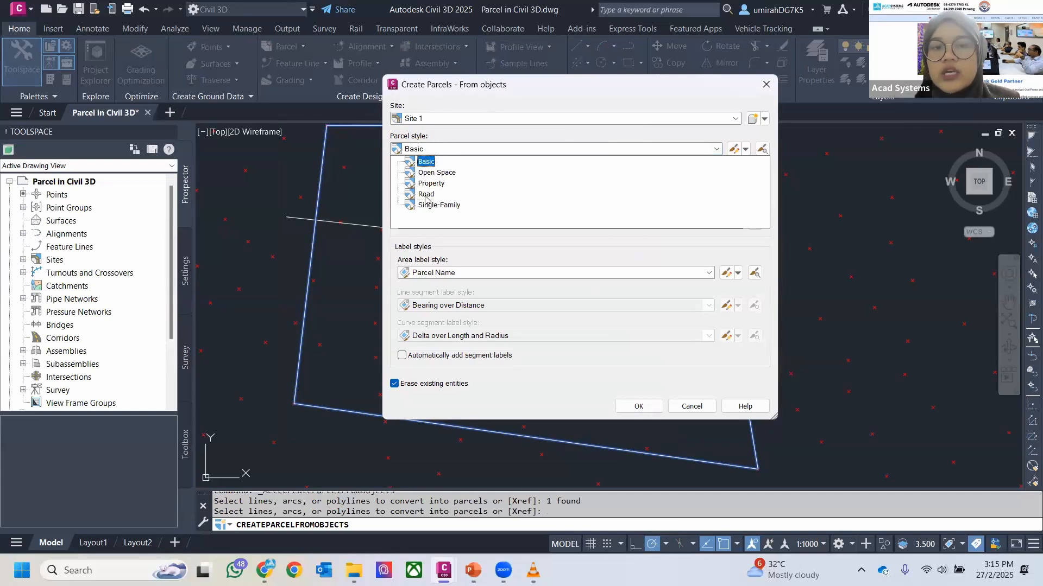
click(458, 184)
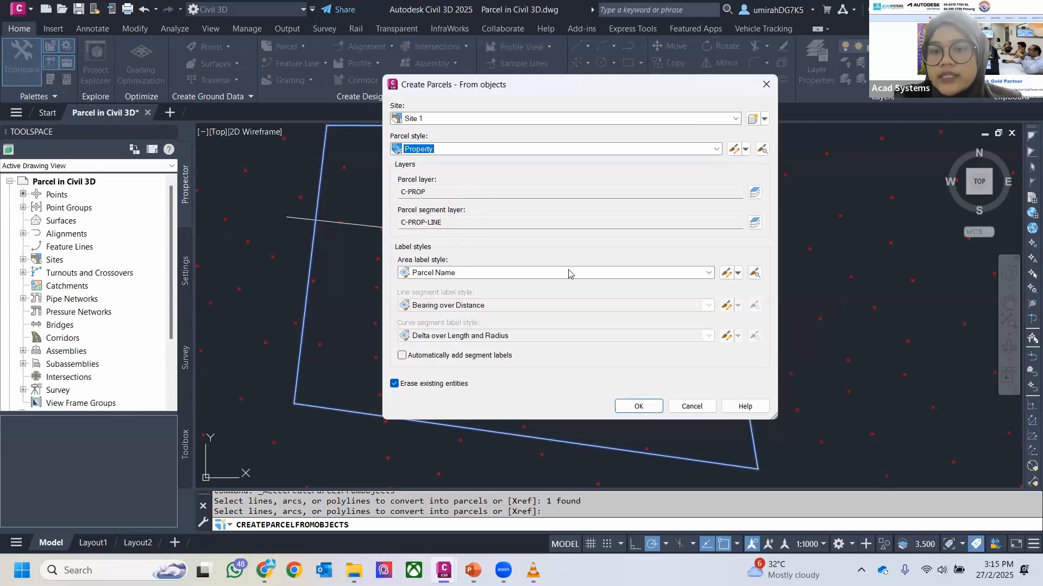
click(441, 272)
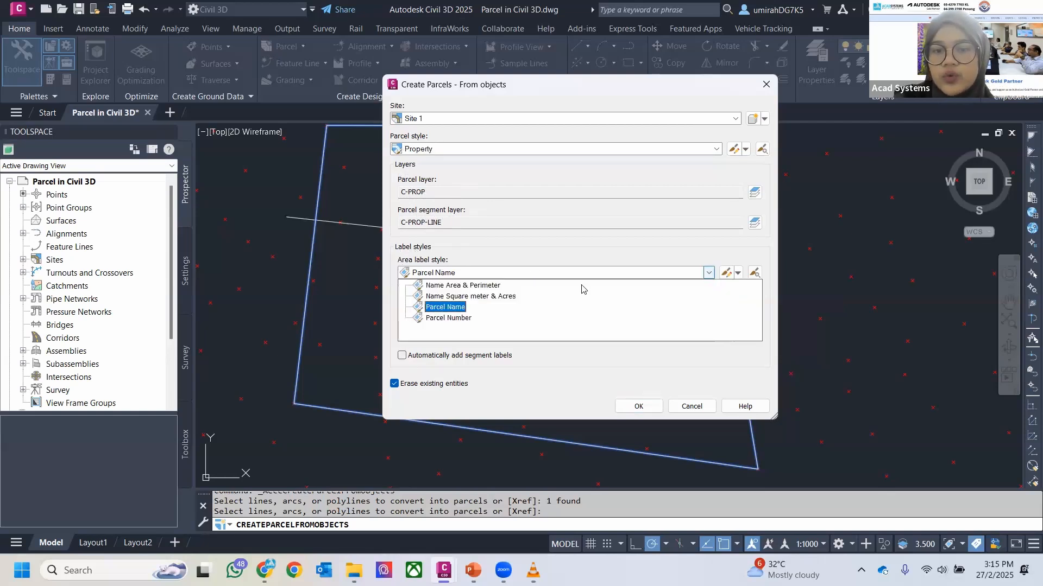
click(429, 295)
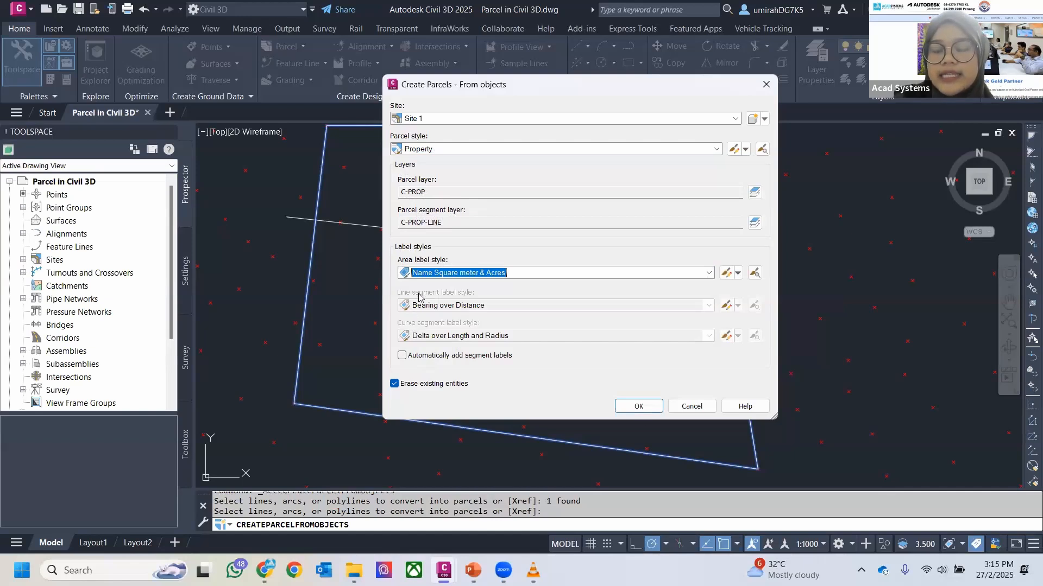
click(411, 355)
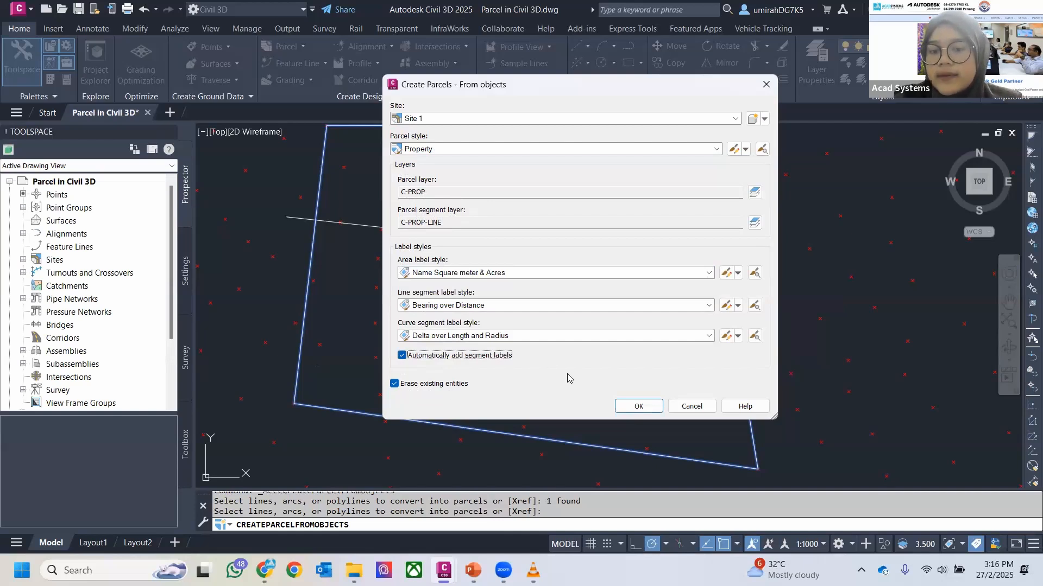
click(639, 406)
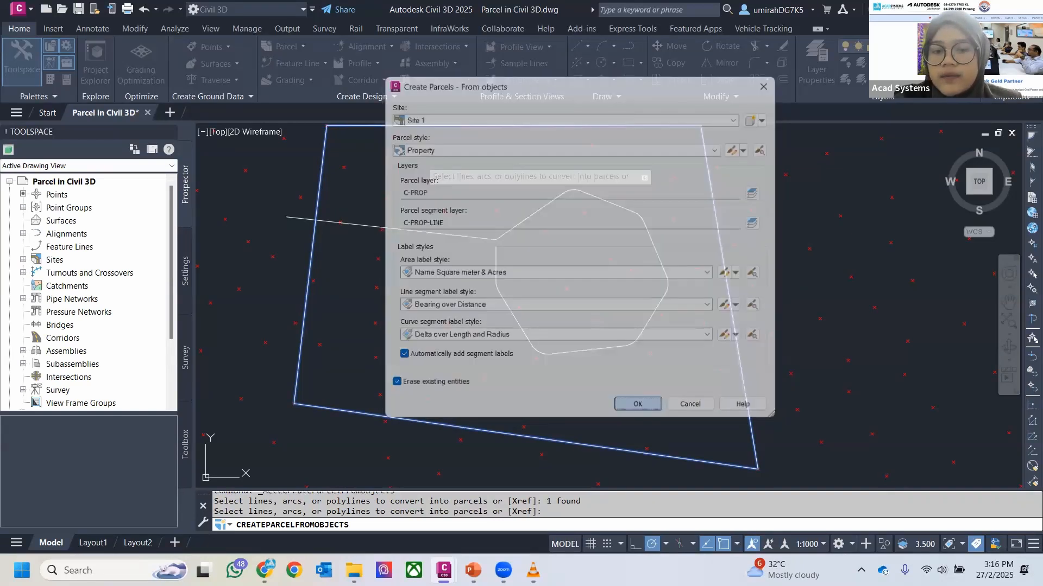
Step: Examine the new parcel's area label and the distance and bearing label on its western boundary
mouse_move(405, 306)
middle_down()
mouse_move(438, 282)
mouse_move(490, 295)
middle_up()
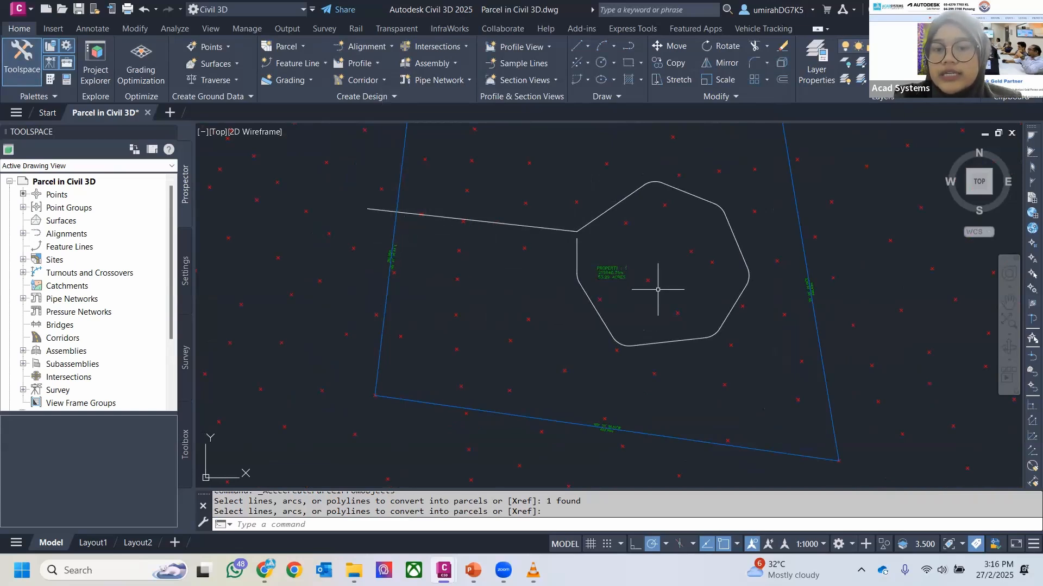
scroll(610, 272, up, 8)
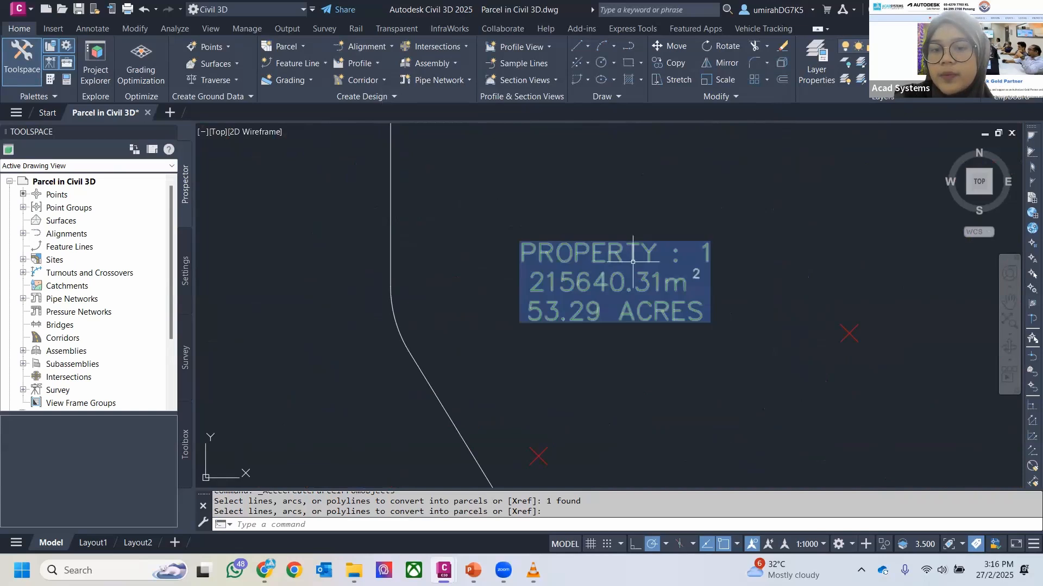
scroll(610, 263, down, 8)
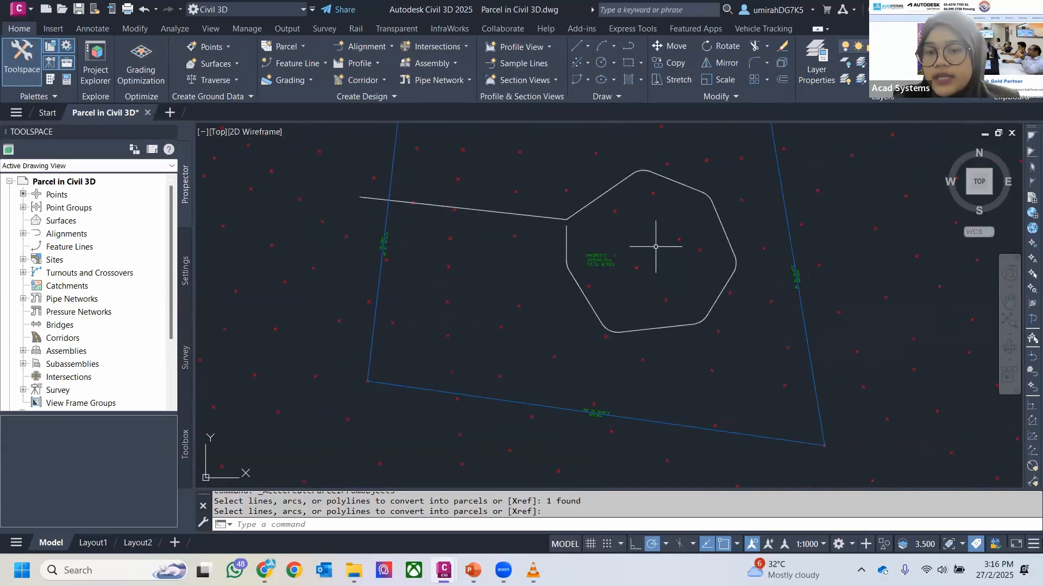
scroll(314, 263, up, 6)
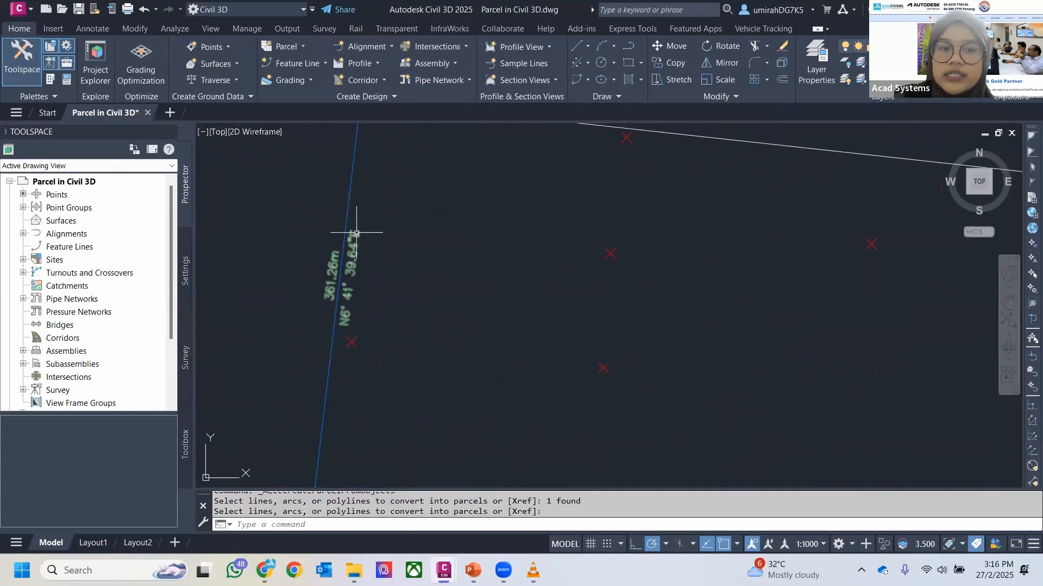
scroll(326, 285, up, 2)
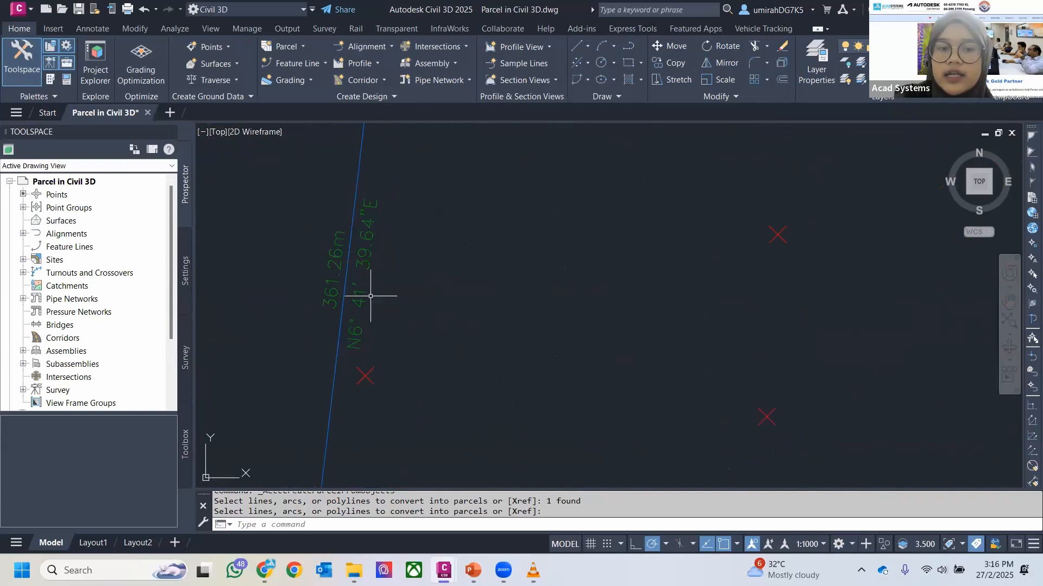
scroll(356, 292, down, 5)
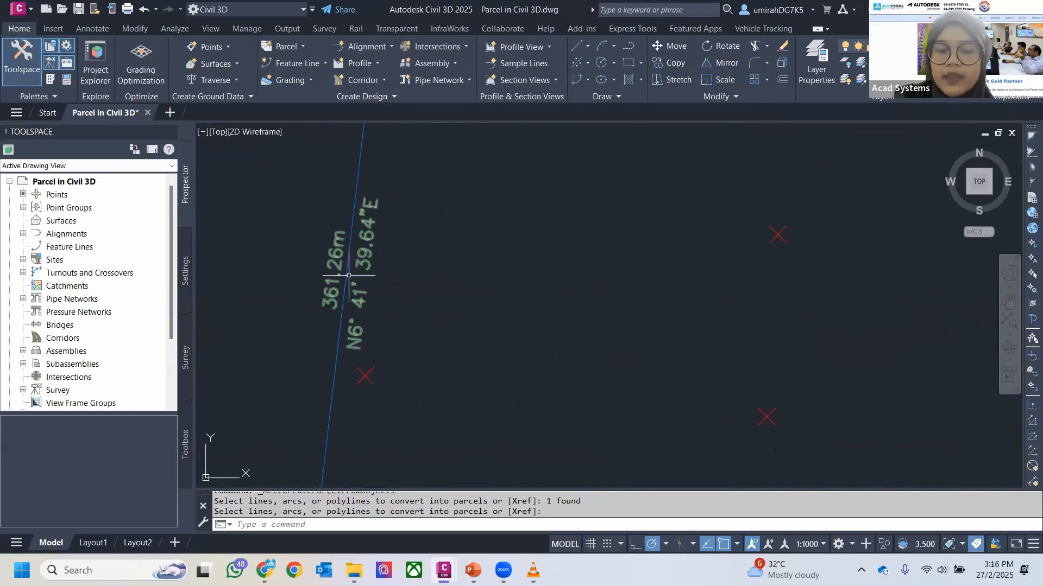
scroll(443, 277, down, 2)
scroll(458, 367, up, 2)
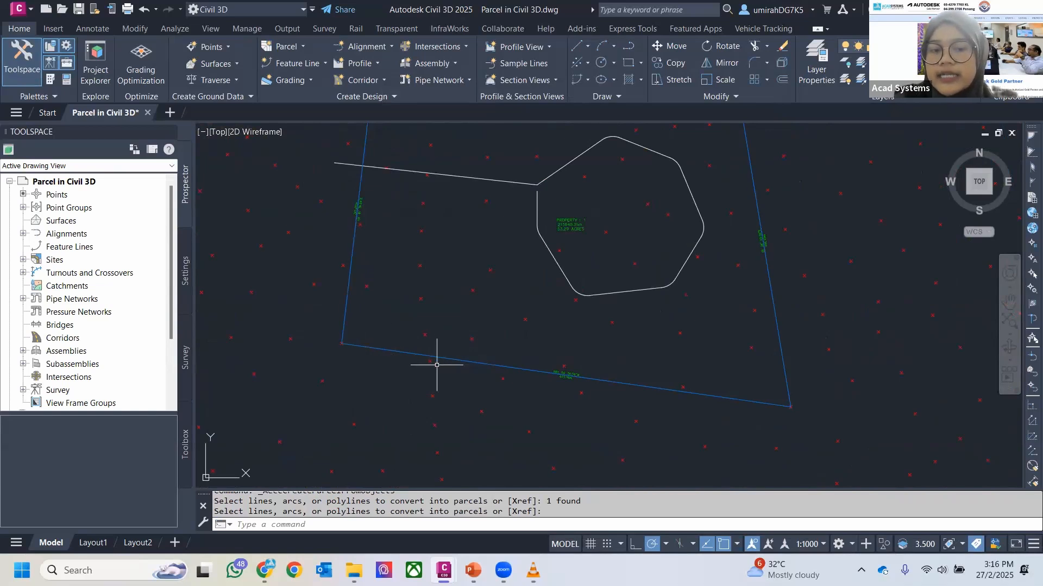
middle_drag(392, 271, 381, 308)
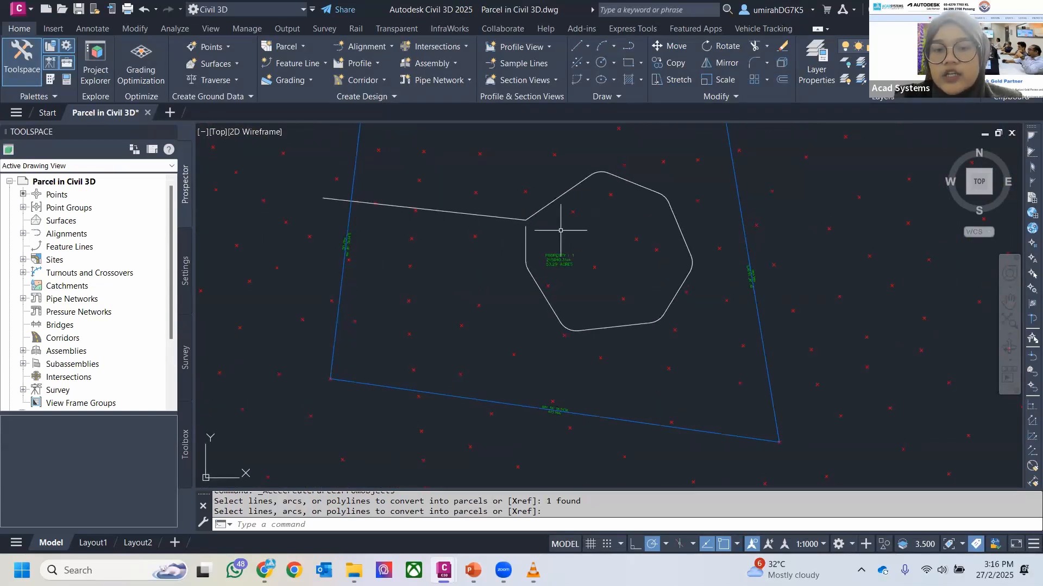
Step: Edit the new parcel's style and set the plan-view color of Parcel Segments to magenta
key(Return)
click(555, 254)
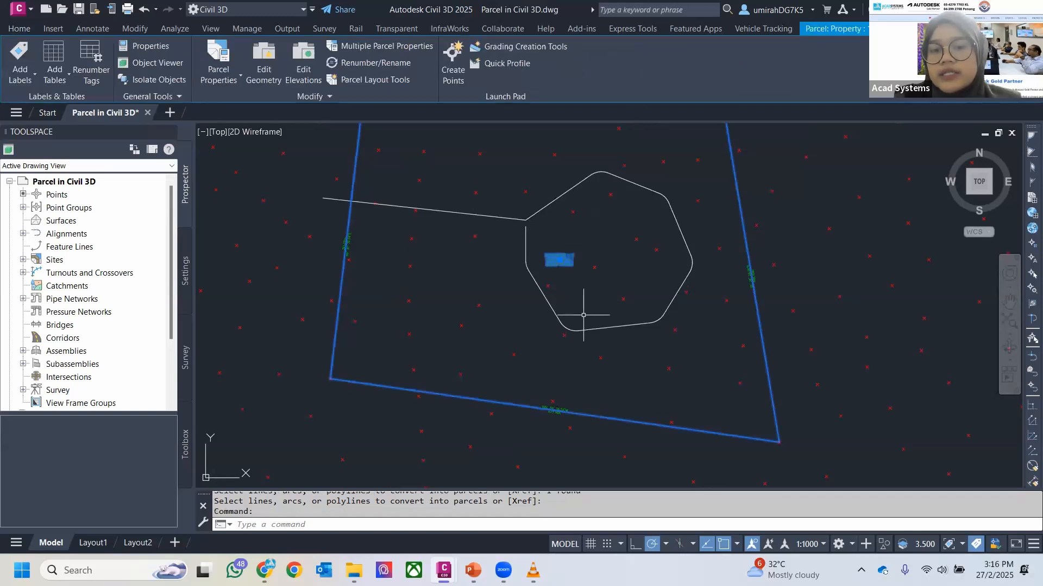
middle_drag(558, 260, 570, 292)
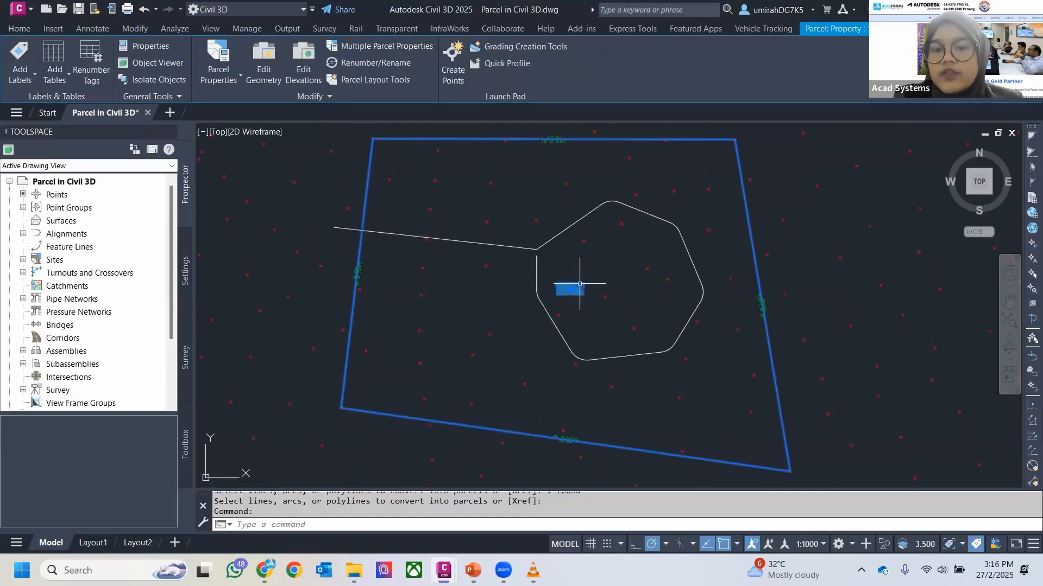
right_click(580, 289)
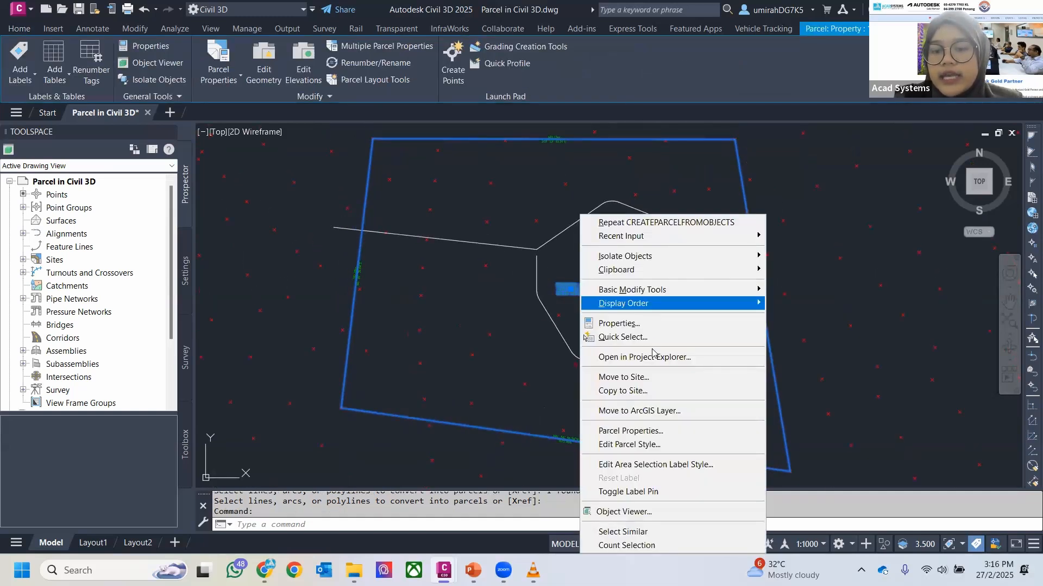
click(651, 446)
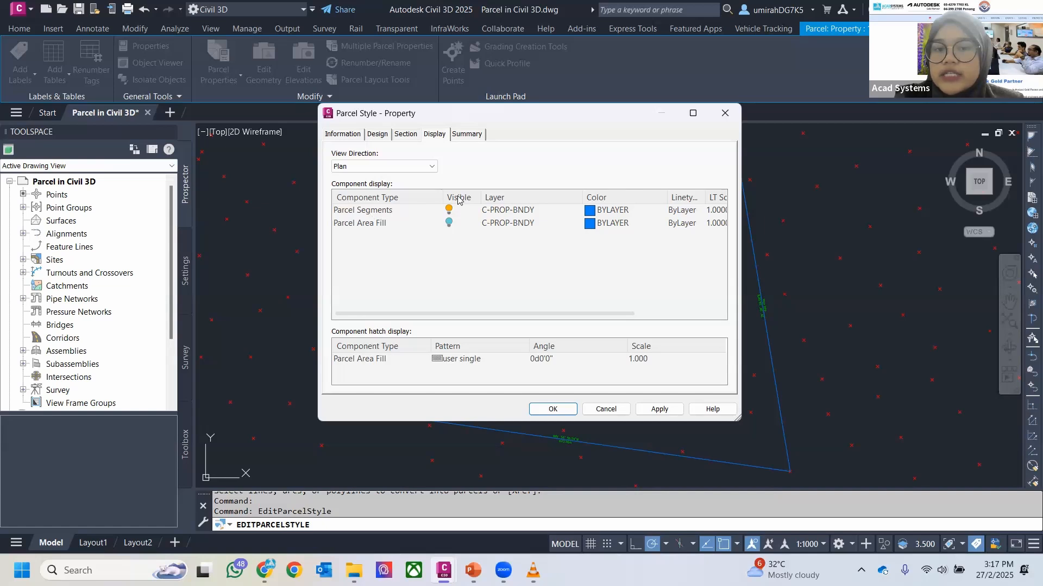
drag(567, 313, 513, 314)
click(613, 213)
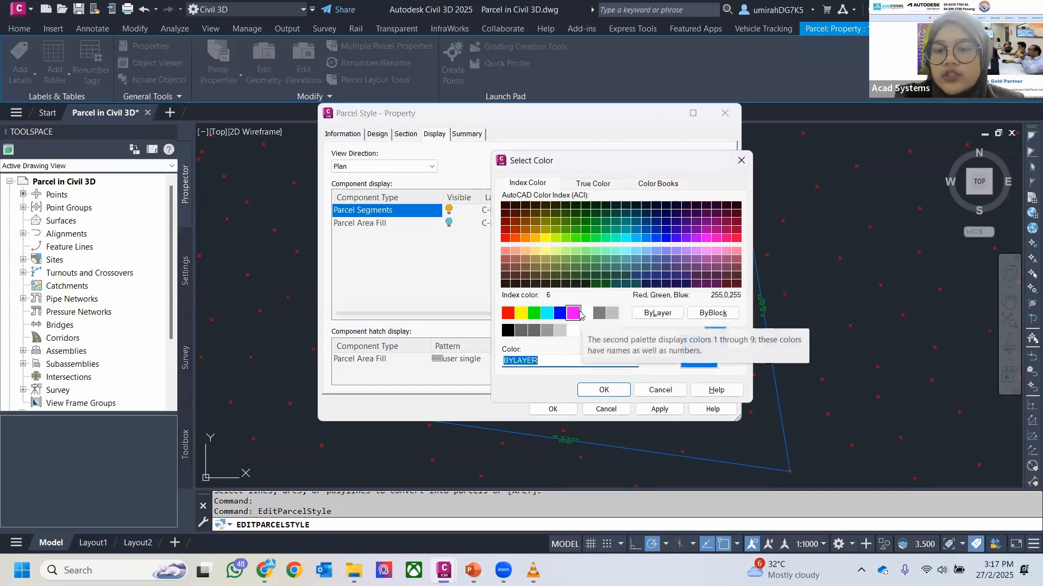
click(580, 314)
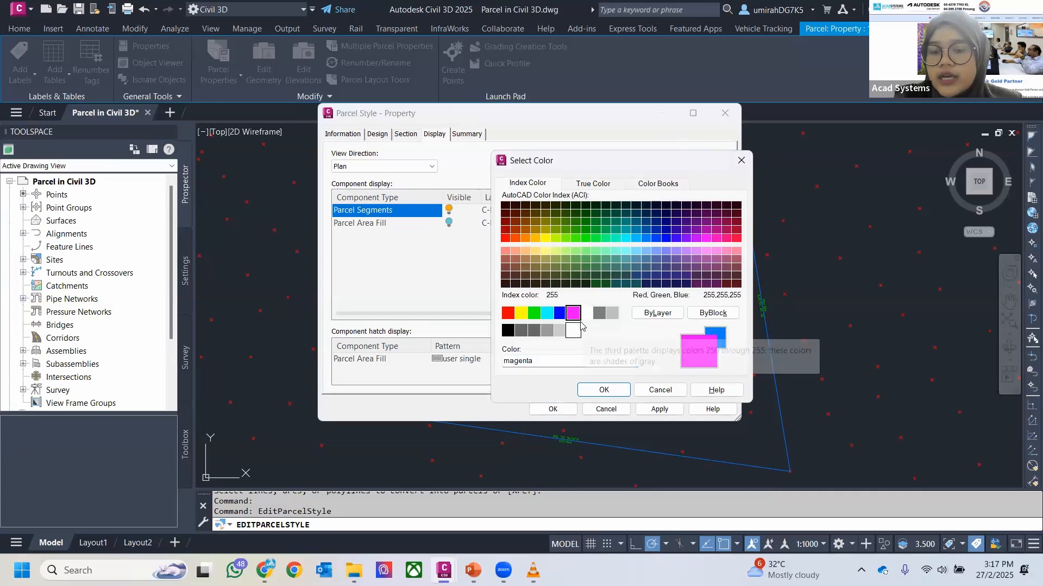
click(604, 391)
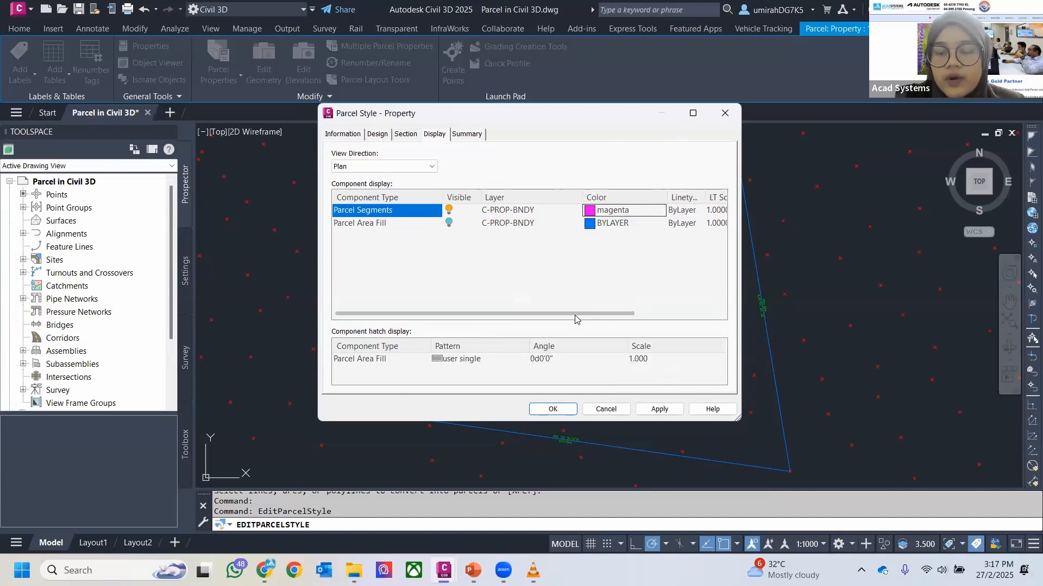
Step: Set the Parcel Segments linetype to CENTER2
drag(577, 319, 650, 320)
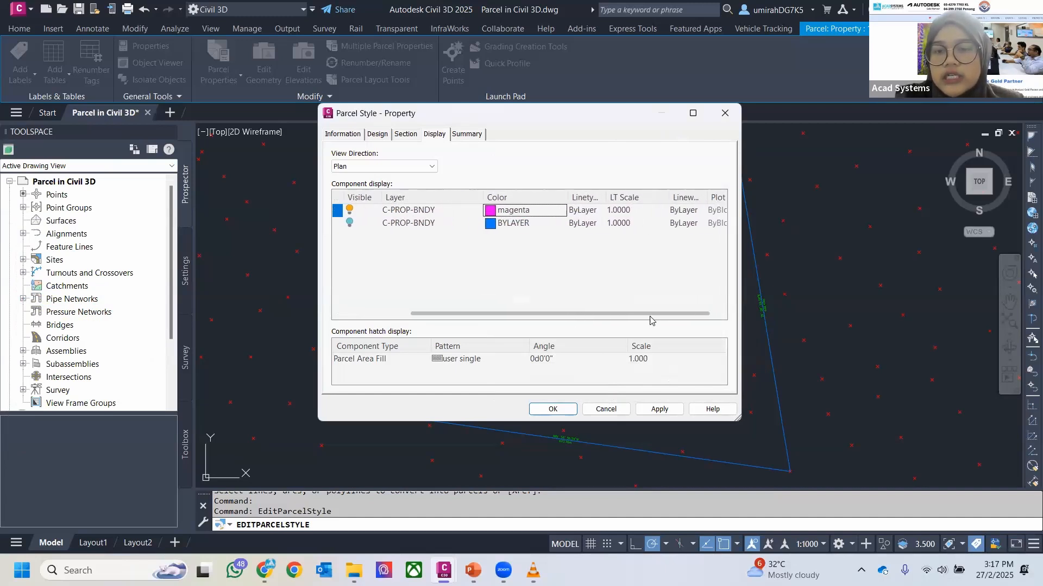
click(582, 213)
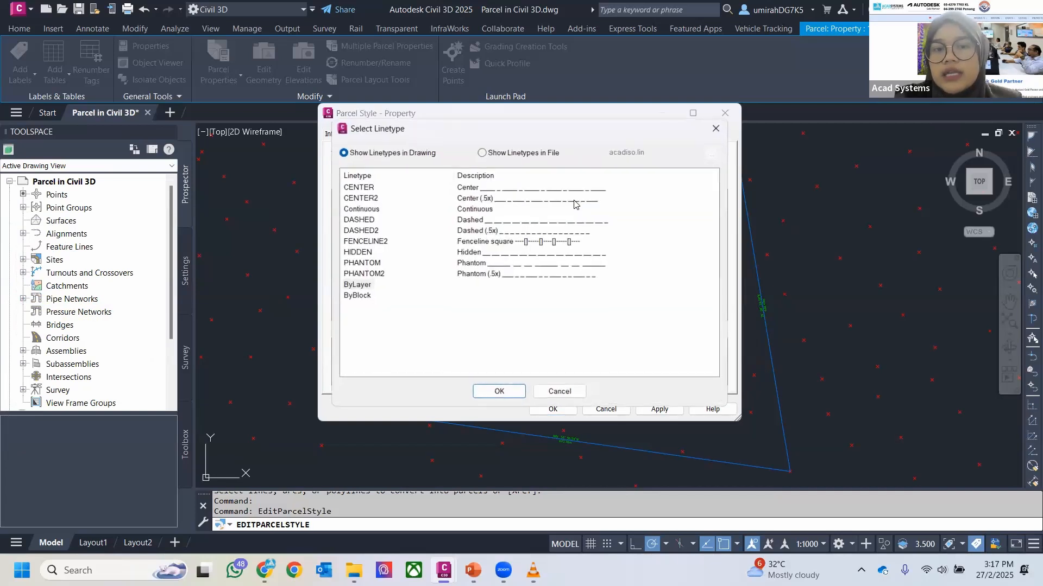
click(374, 199)
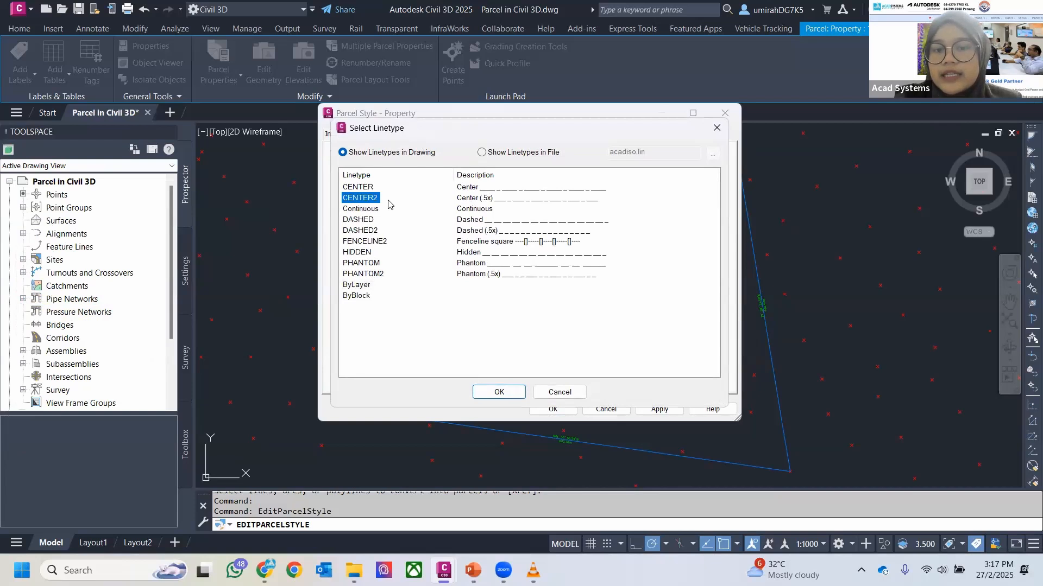
click(364, 253)
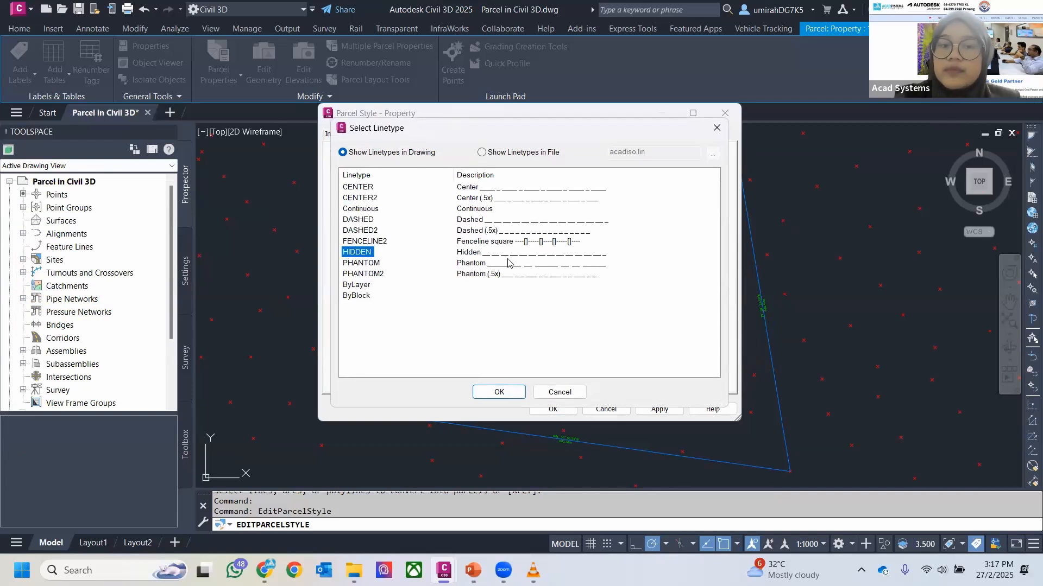
click(384, 200)
click(500, 393)
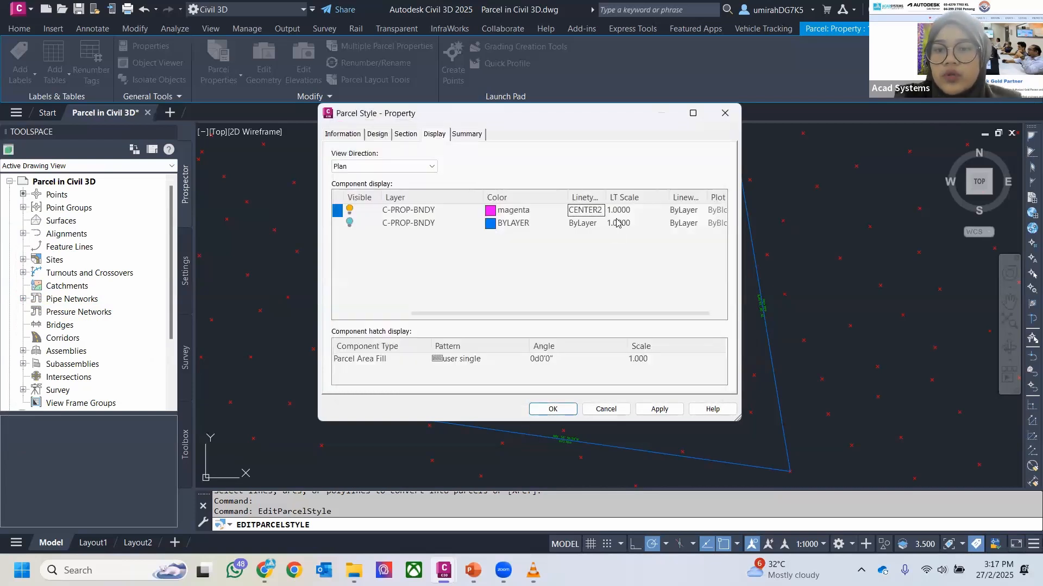
Step: Set the Parcel Segments linetype scale to 1 and accept the parcel style changes
click(641, 210)
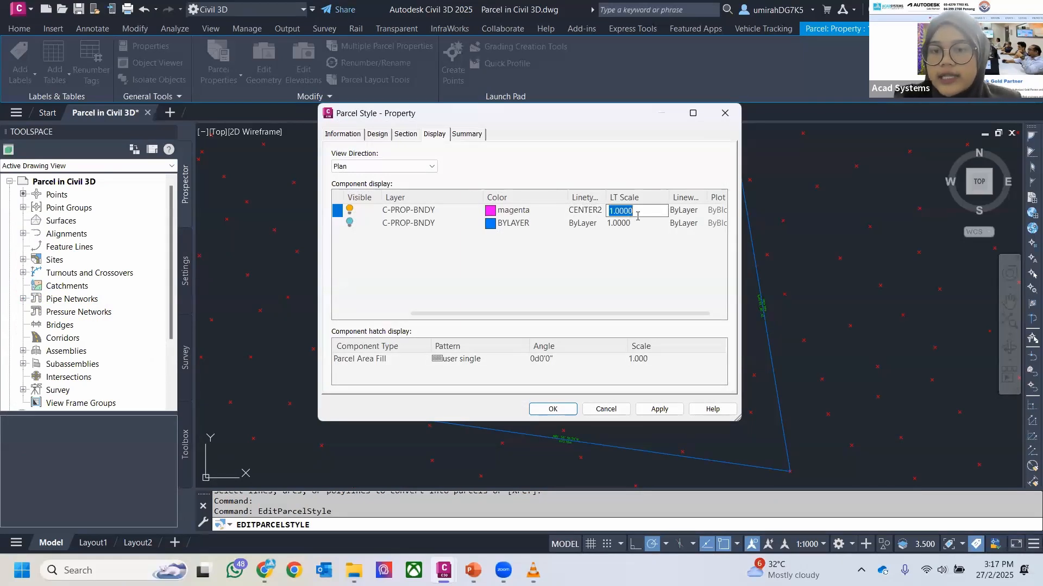
text(1)
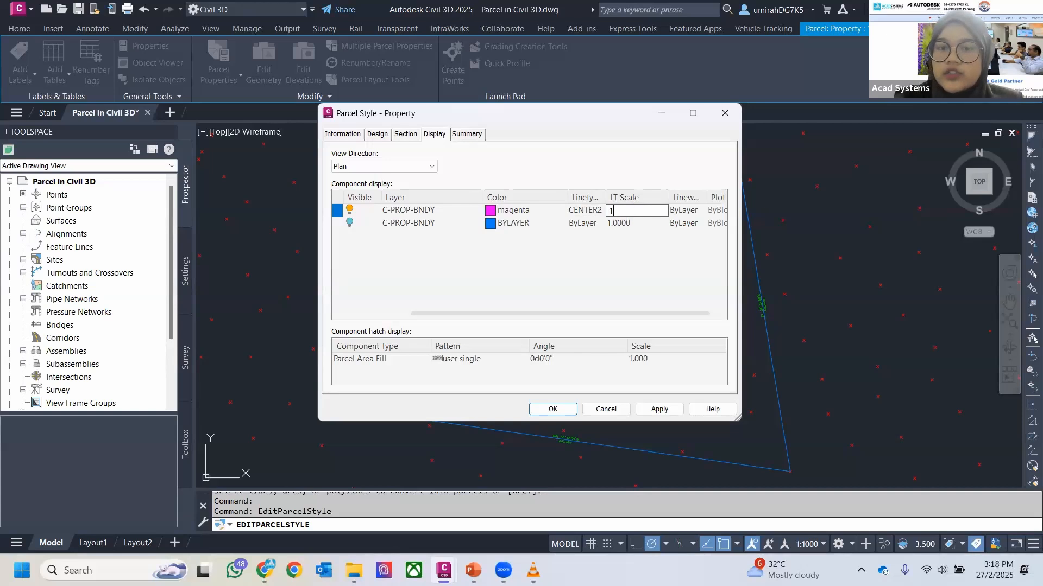
click(559, 410)
Step: Inspect the restyled parcel boundary from its southwest corner along the western side to the northern edge
scroll(356, 417, up, 5)
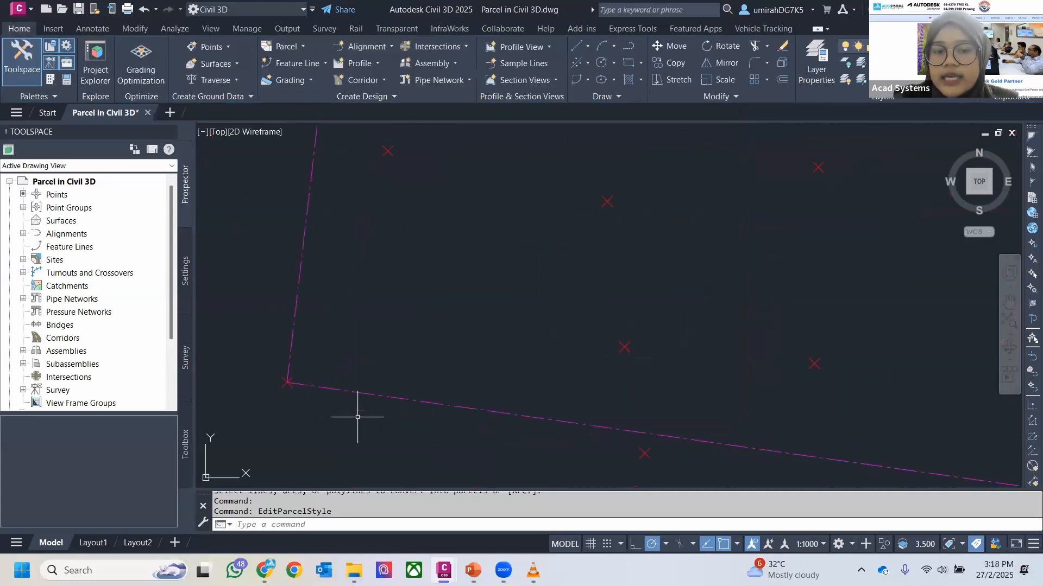
scroll(356, 414, down, 2)
middle_drag(355, 137, 324, 291)
middle_drag(323, 207, 328, 407)
middle_drag(346, 131, 330, 311)
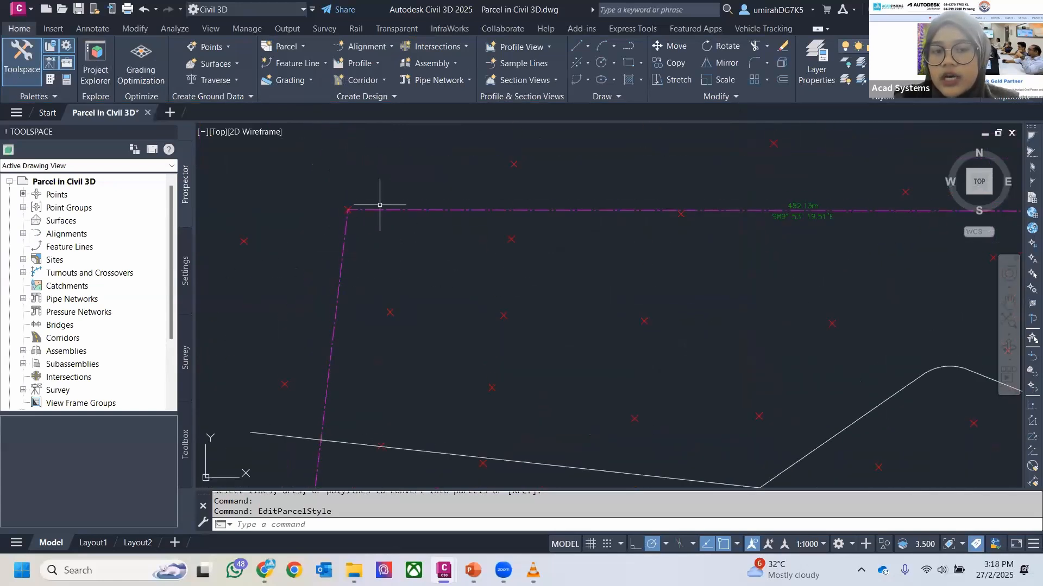
Step: Examine the restyled parcel boundary along its northern and eastern sides and the road polyline inside it
scroll(651, 206, down, 4)
middle_drag(538, 162, 494, 156)
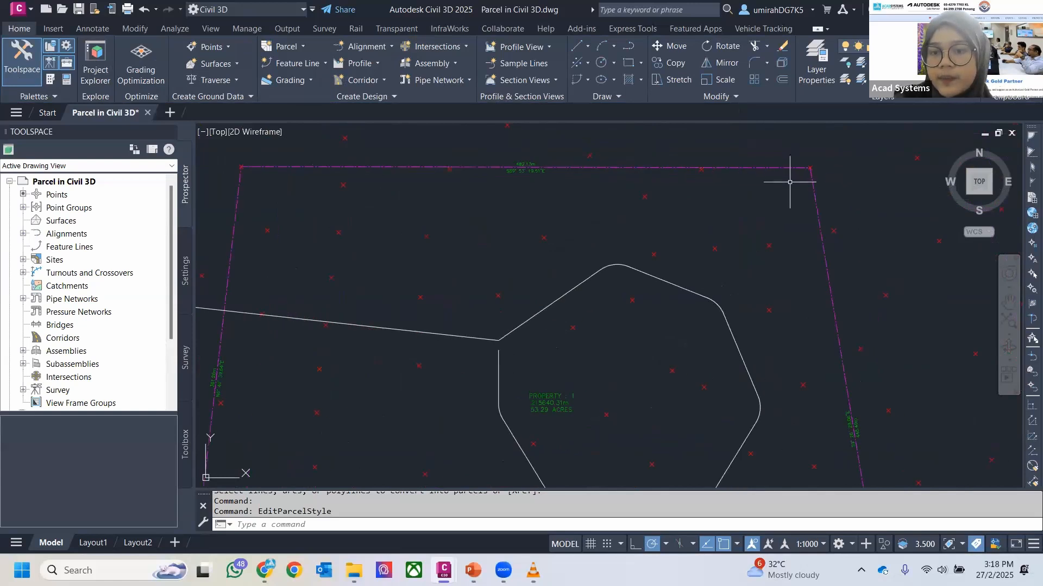
middle_drag(780, 300, 771, 211)
scroll(675, 302, down, 3)
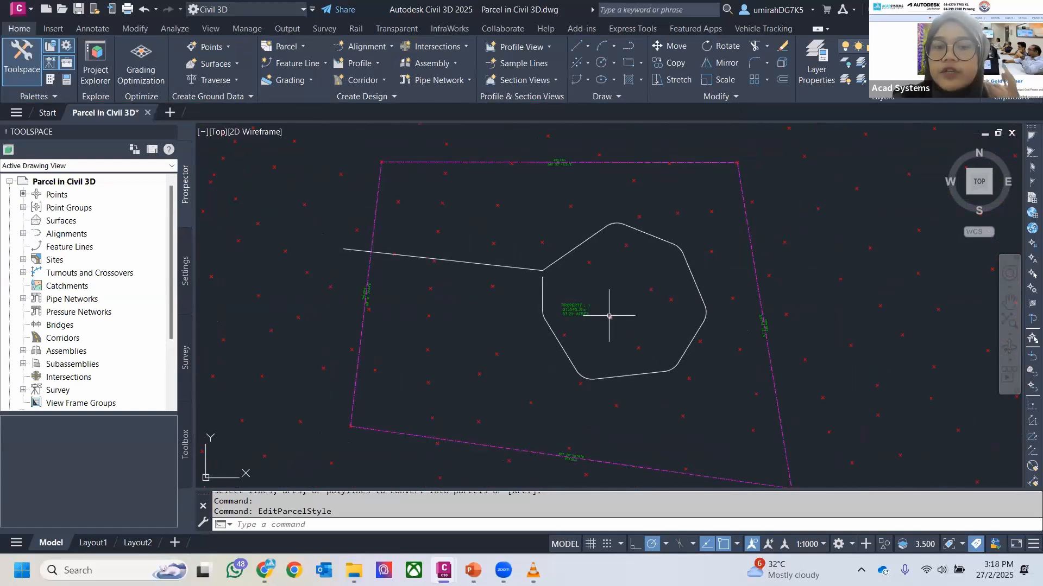
mouse_move(609, 315)
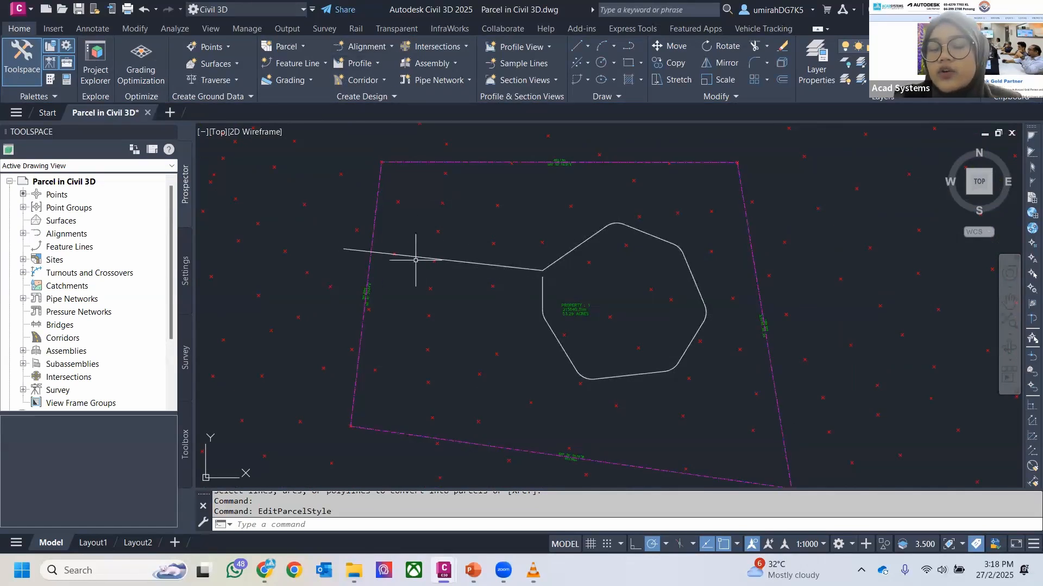
Step: Start creating an alignment from the white road polyline that crosses the parcel, accepting its default direction
click(380, 48)
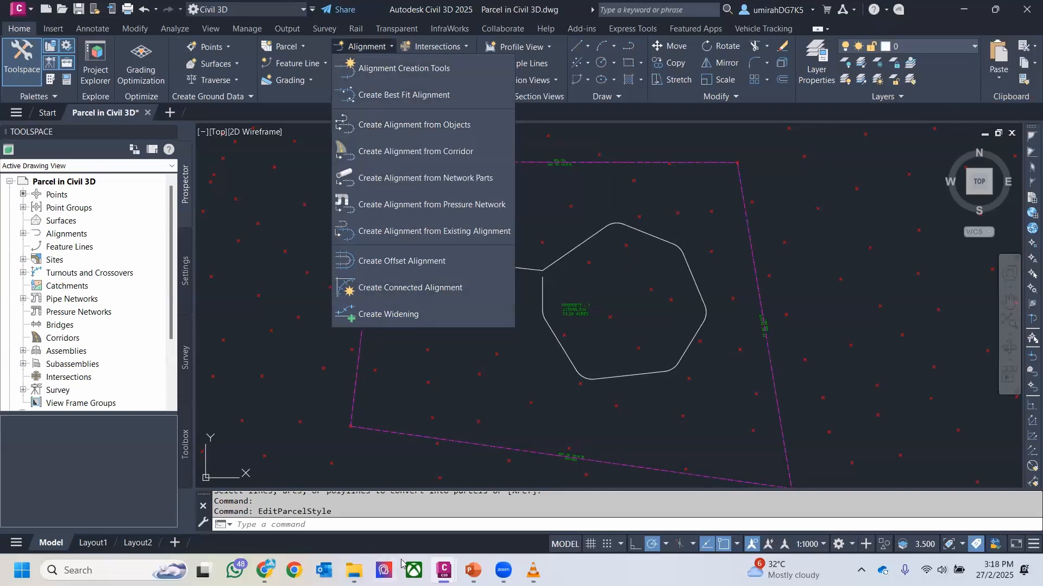
click(503, 571)
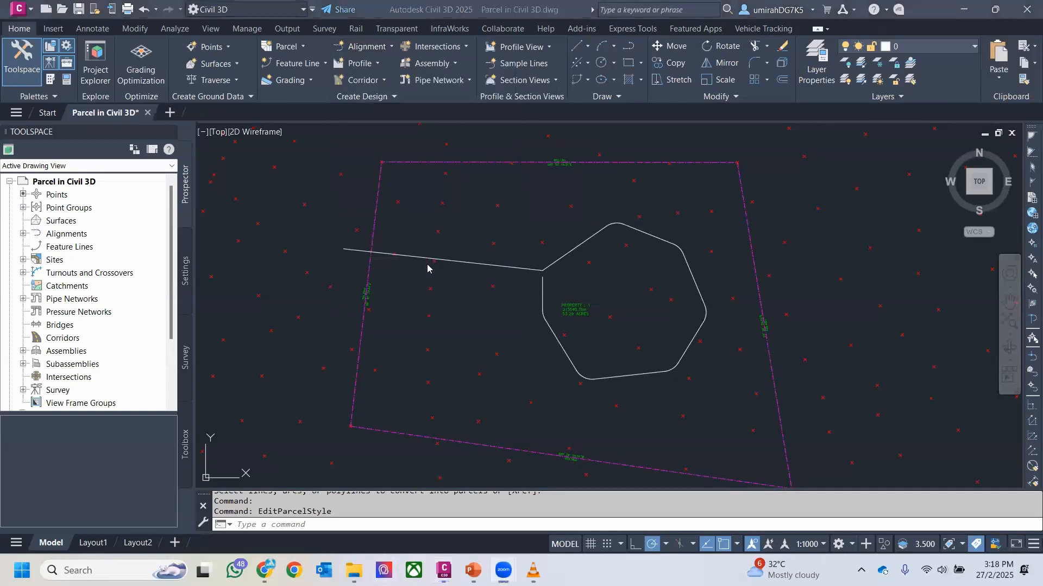
click(385, 47)
click(382, 48)
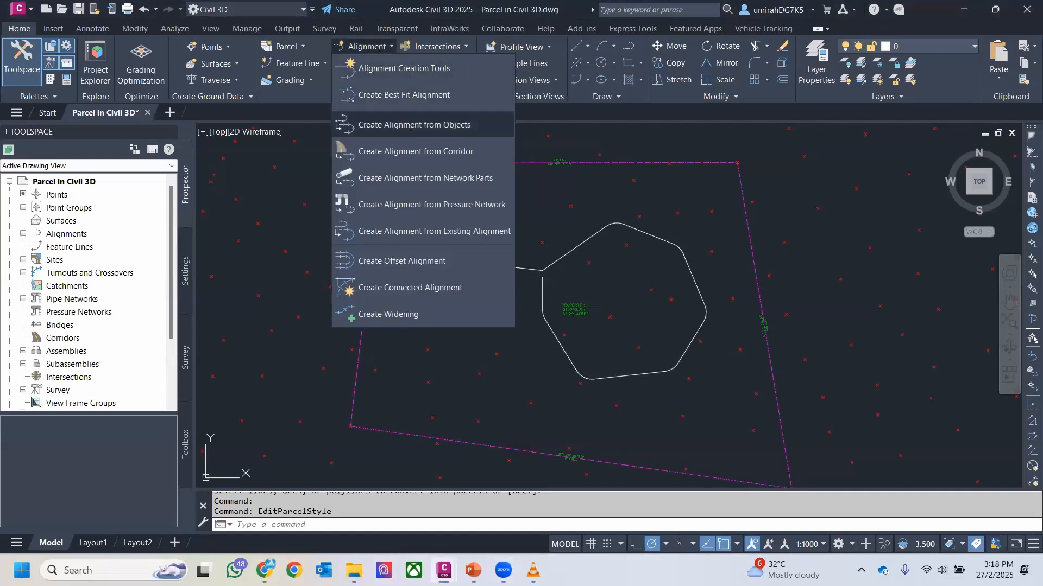
click(410, 125)
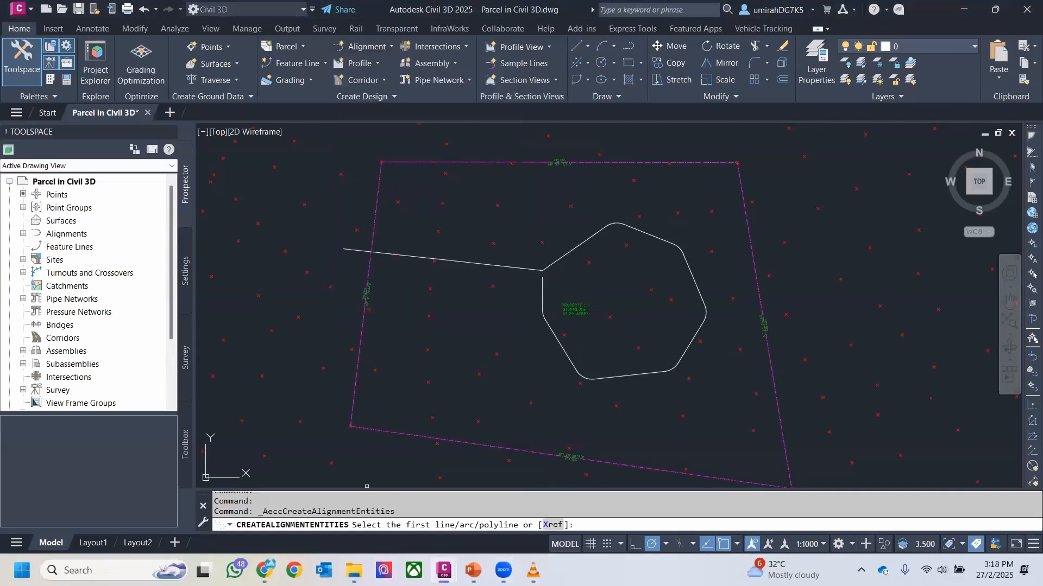
click(515, 265)
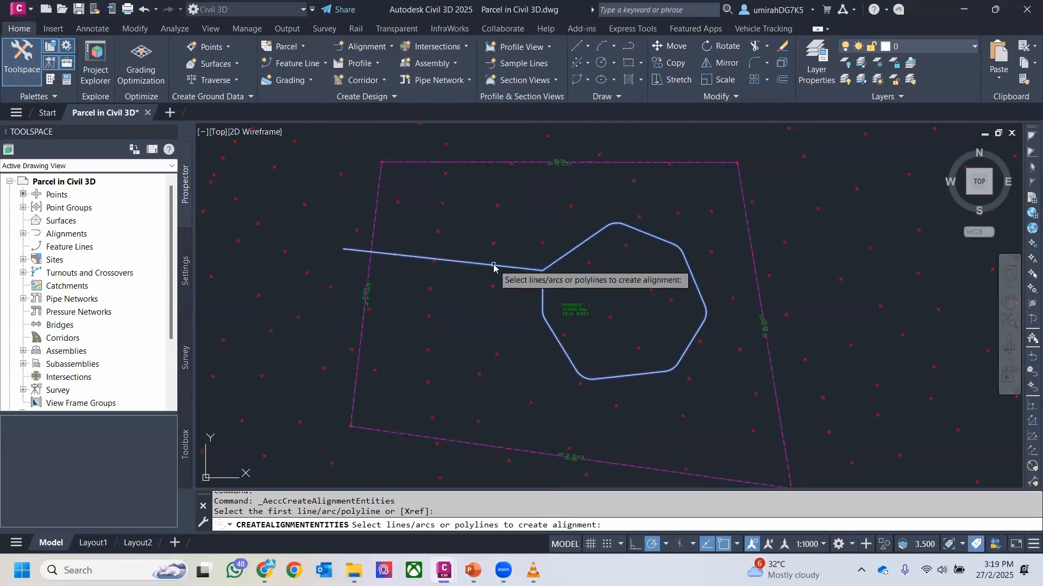
key(Return)
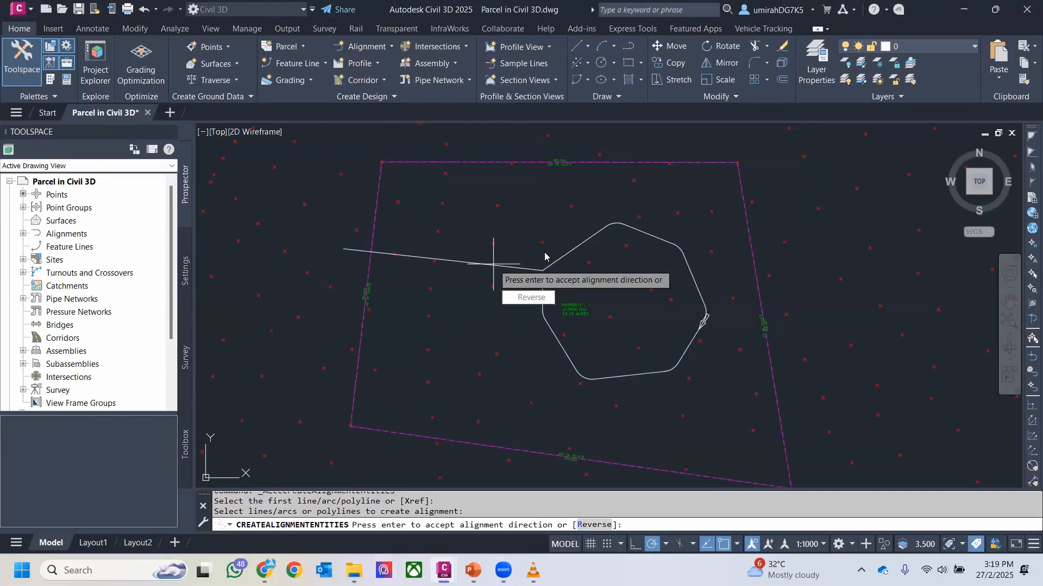
scroll(703, 319, up, 4)
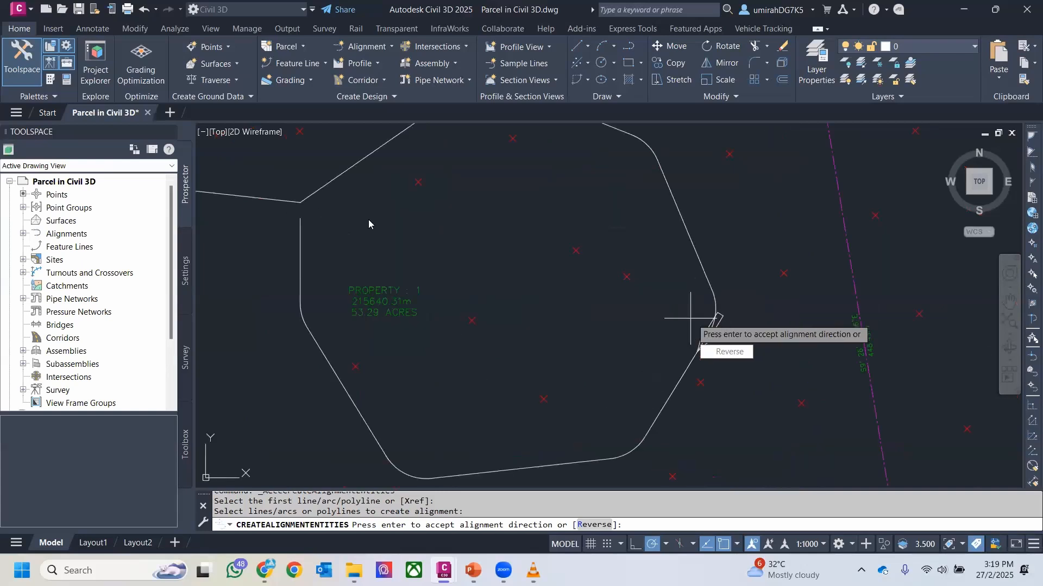
scroll(368, 219, down, 5)
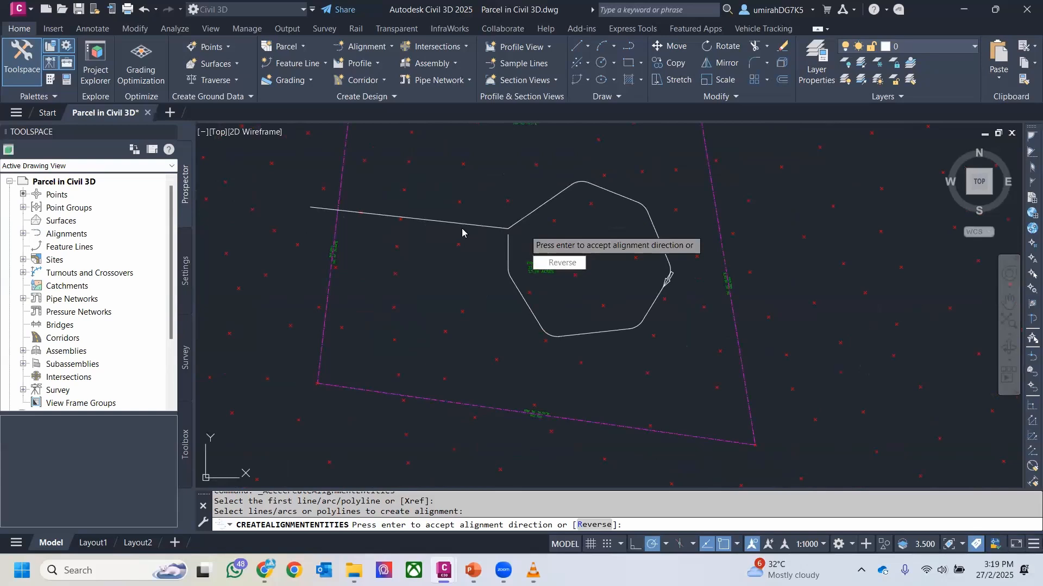
key(Return)
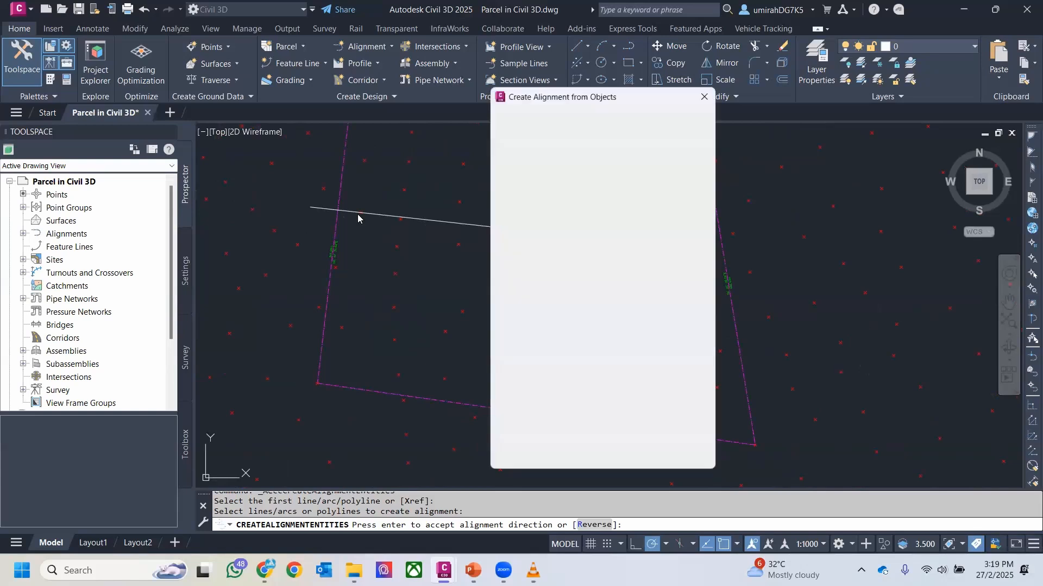
Step: Name the new centerline alignment Road Line
drag(539, 96, 508, 51)
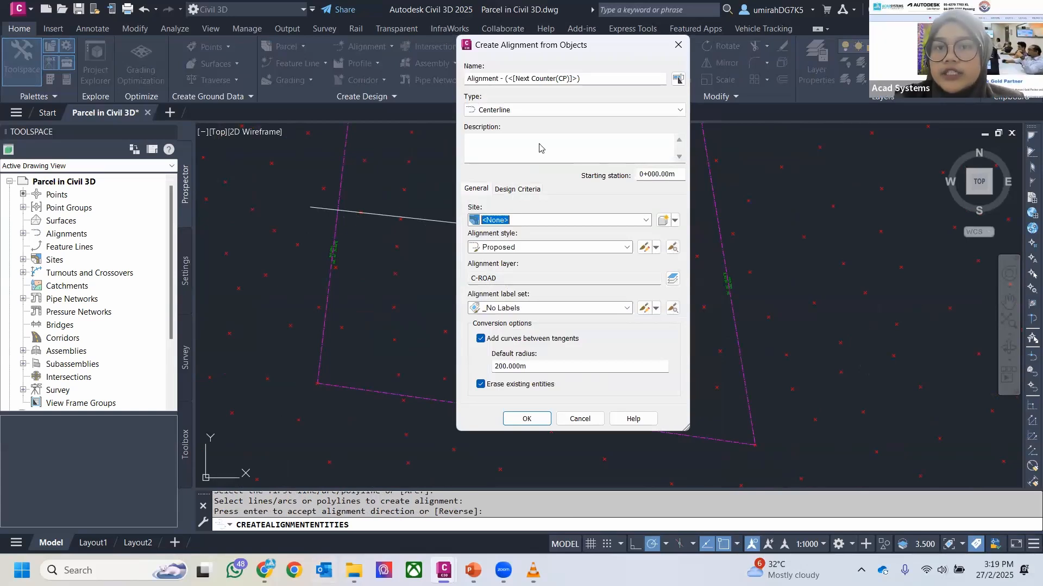
drag(562, 54, 572, 53)
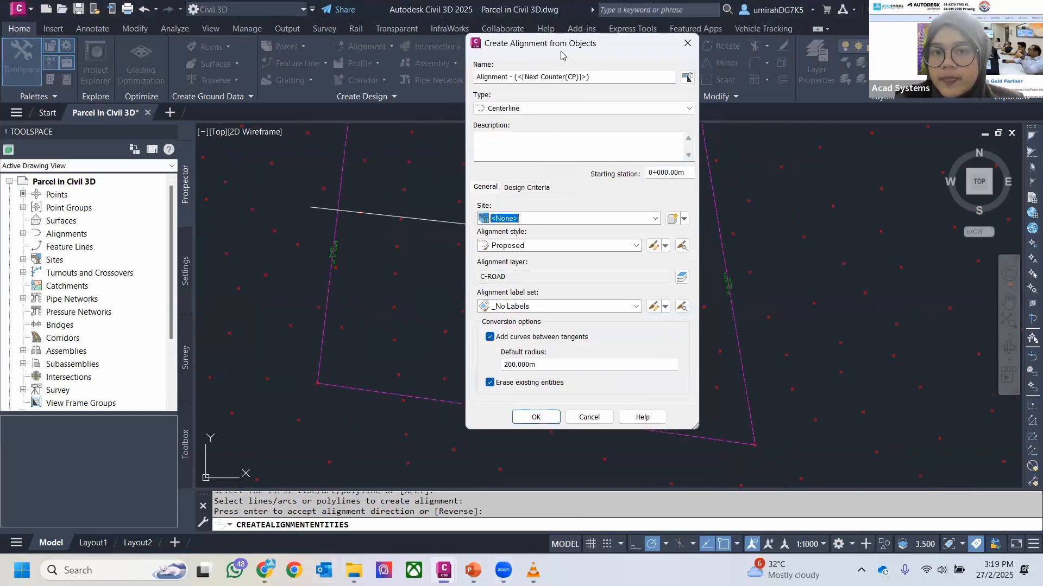
drag(636, 79, 492, 77)
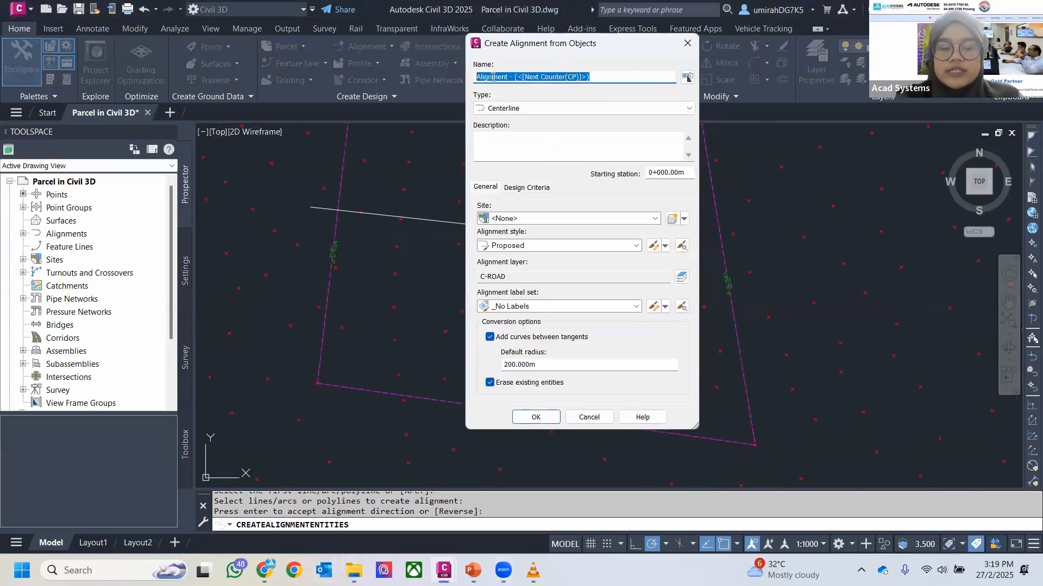
text(Road Line)
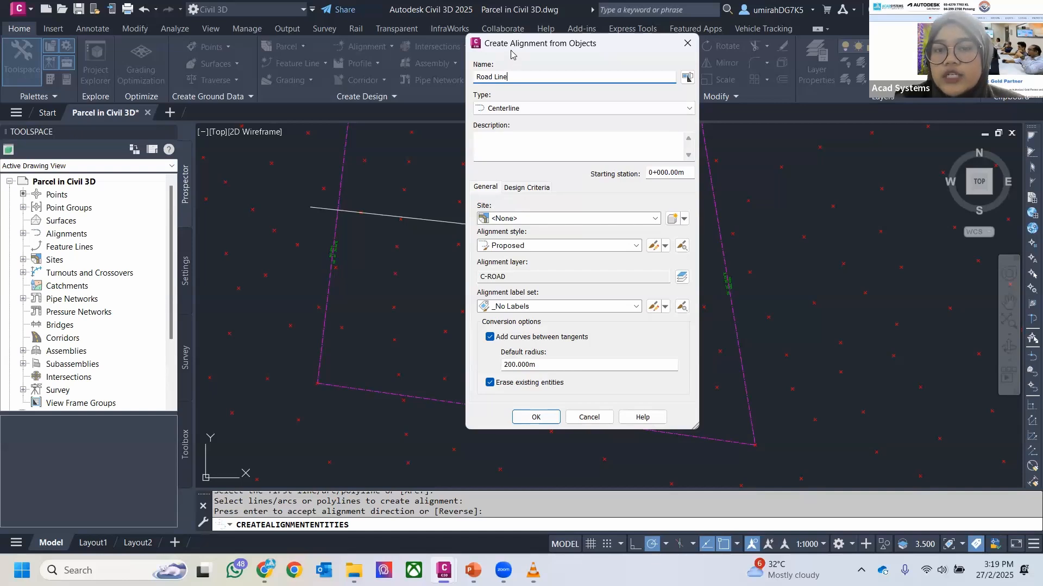
Step: Assign the Road Line alignment to Site 1 and use the Proposed alignment style
drag(511, 53, 663, 59)
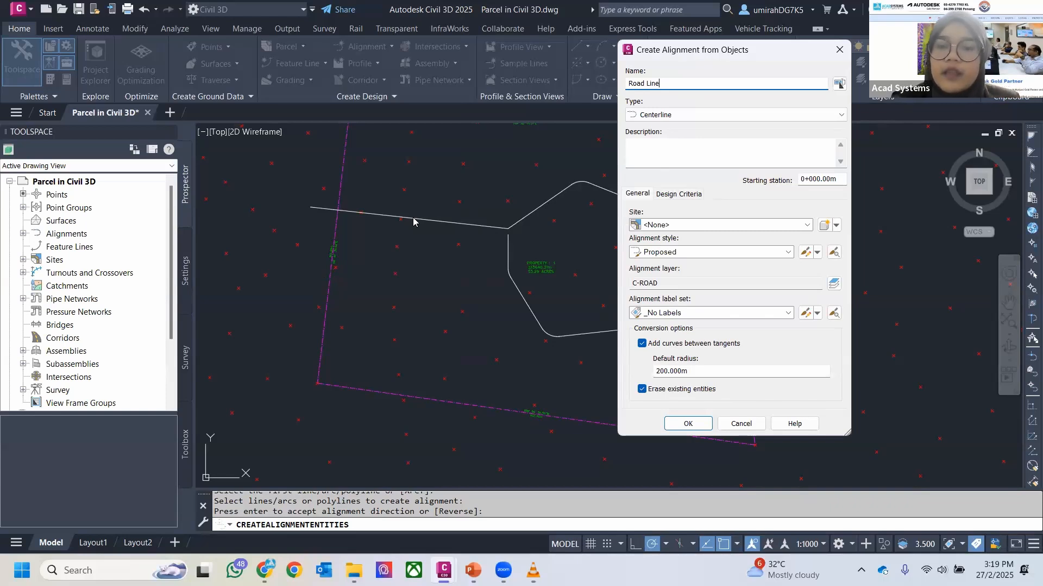
drag(694, 49, 530, 33)
click(451, 206)
click(402, 229)
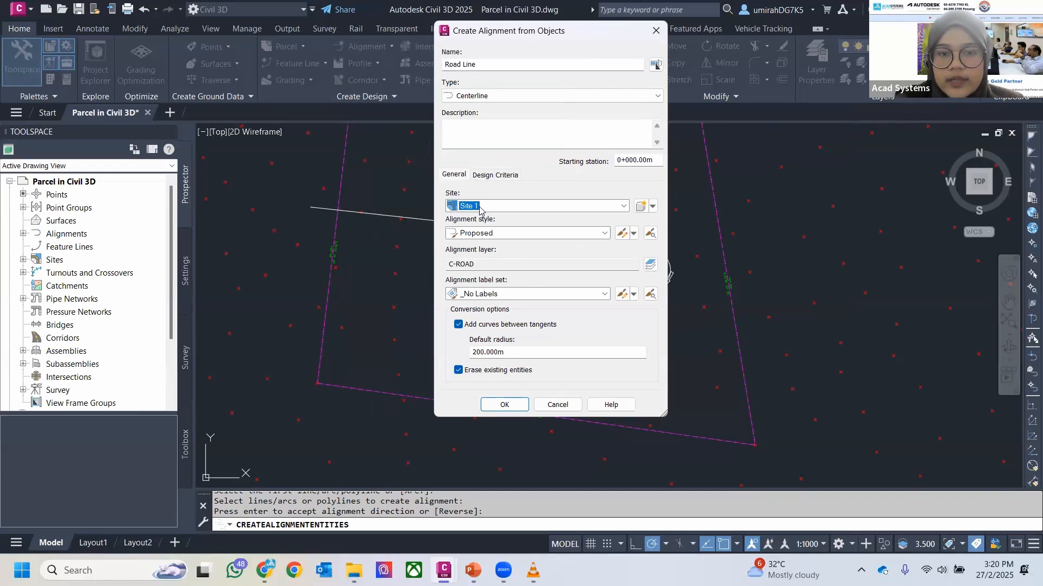
click(490, 233)
click(494, 302)
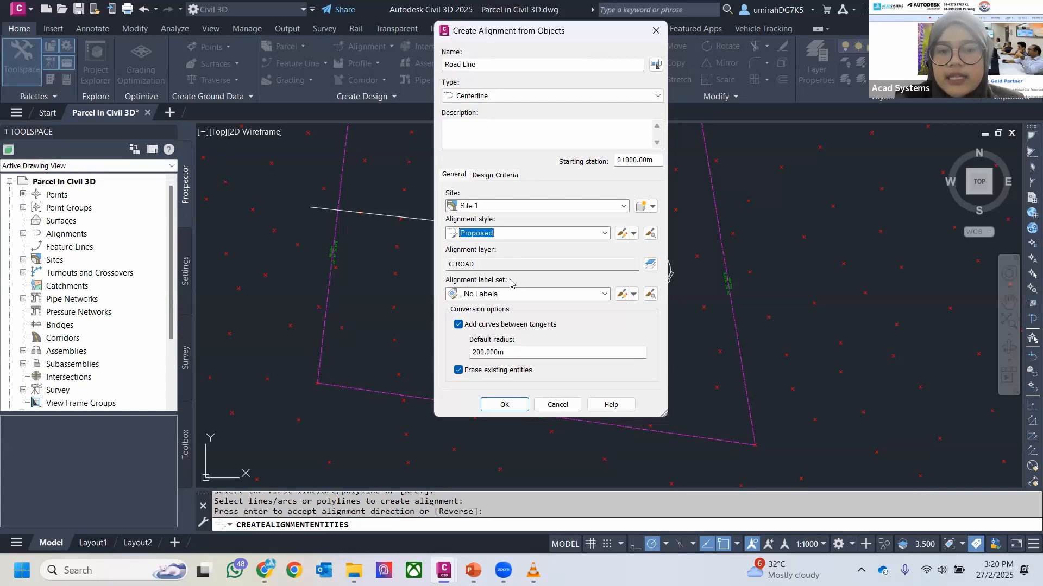
Step: Choose the Major and Minor only label set, keep Add curves between tangents on, and create the alignment
click(518, 294)
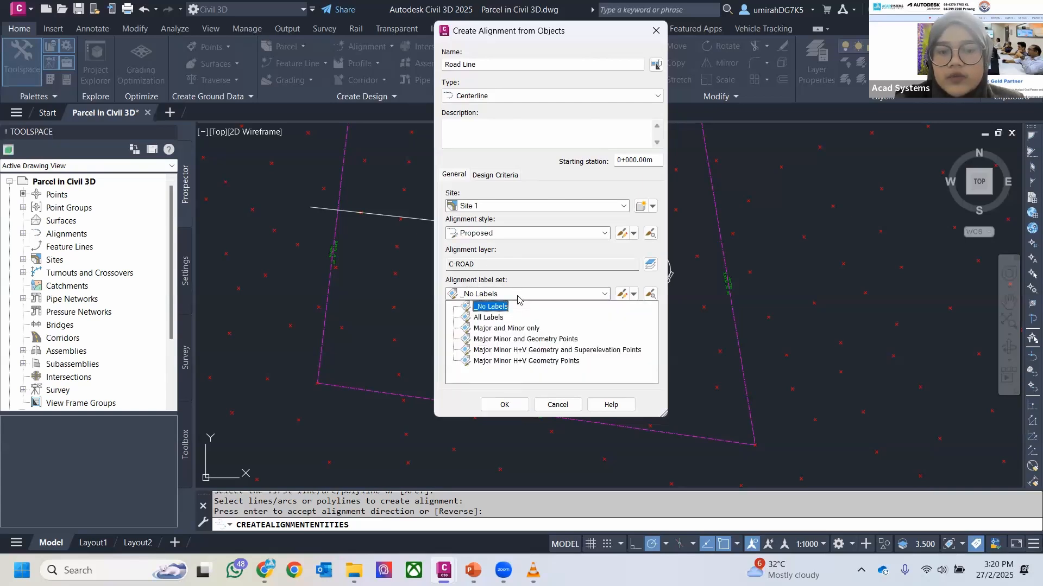
click(497, 328)
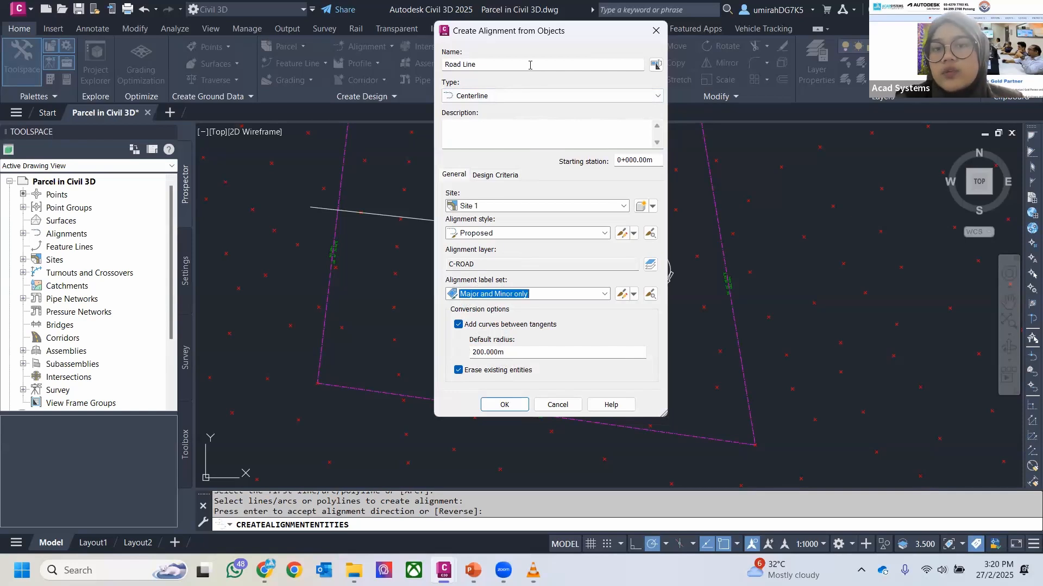
click(458, 326)
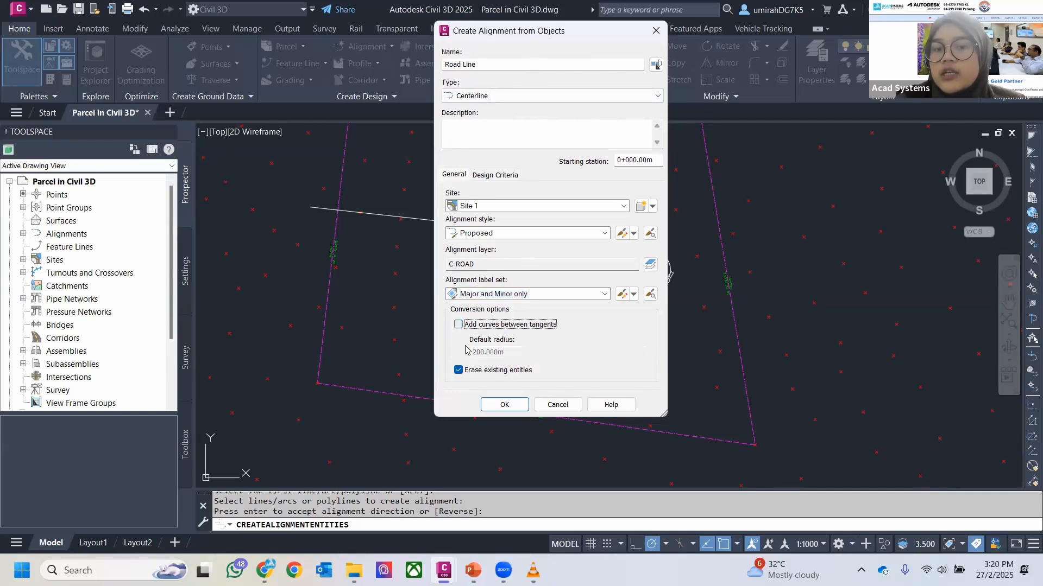
click(467, 325)
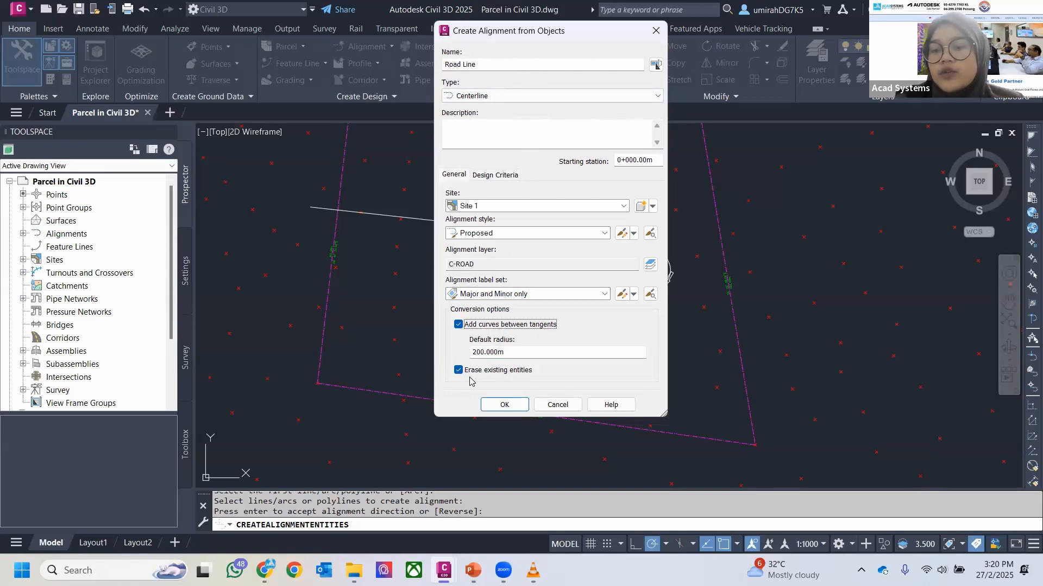
click(499, 407)
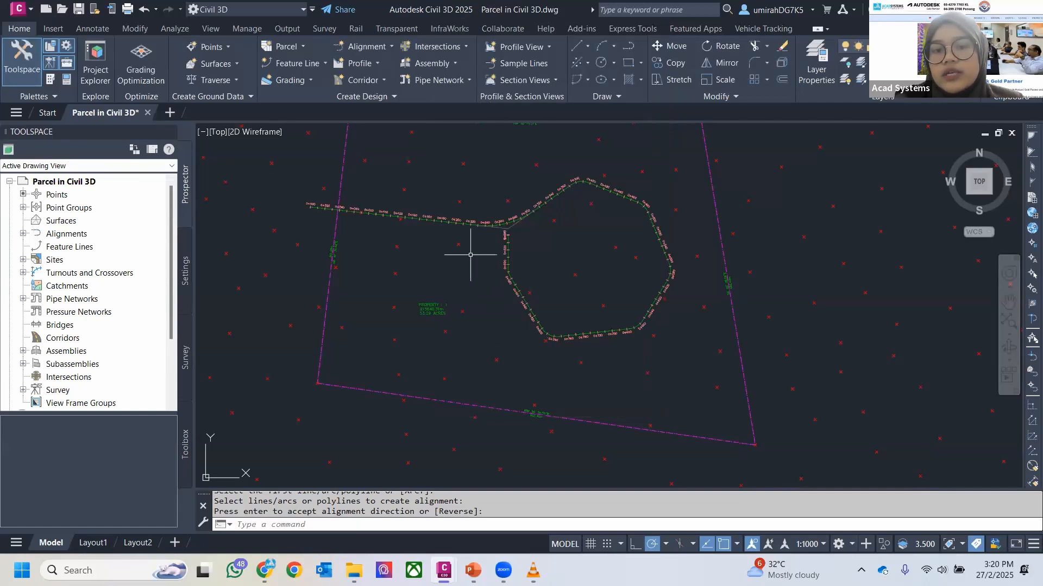
Step: Examine the alignment's station labels and curves, and the property parcel's area label beside it
scroll(380, 214, up, 4)
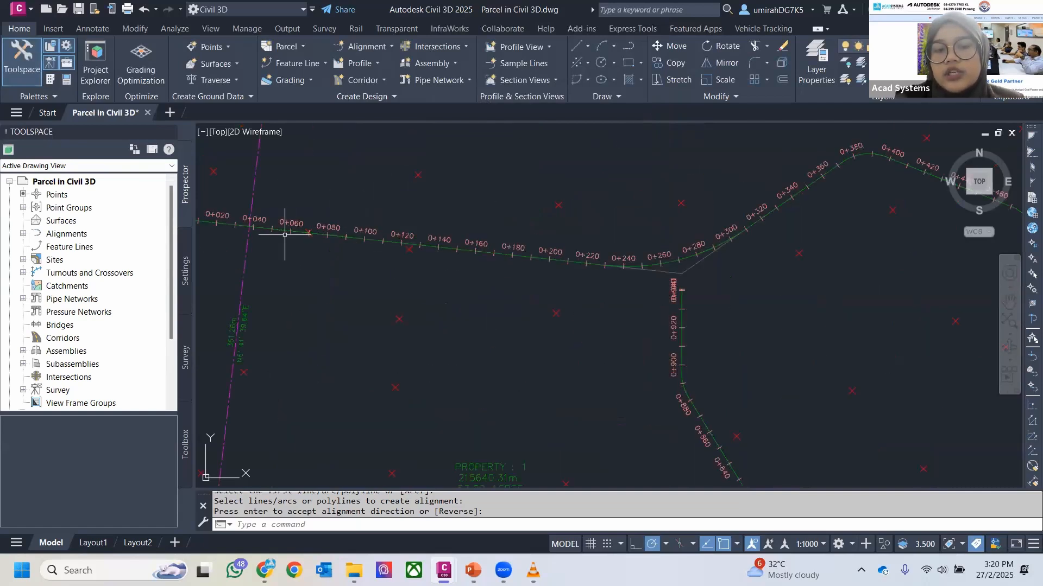
scroll(627, 266, down, 5)
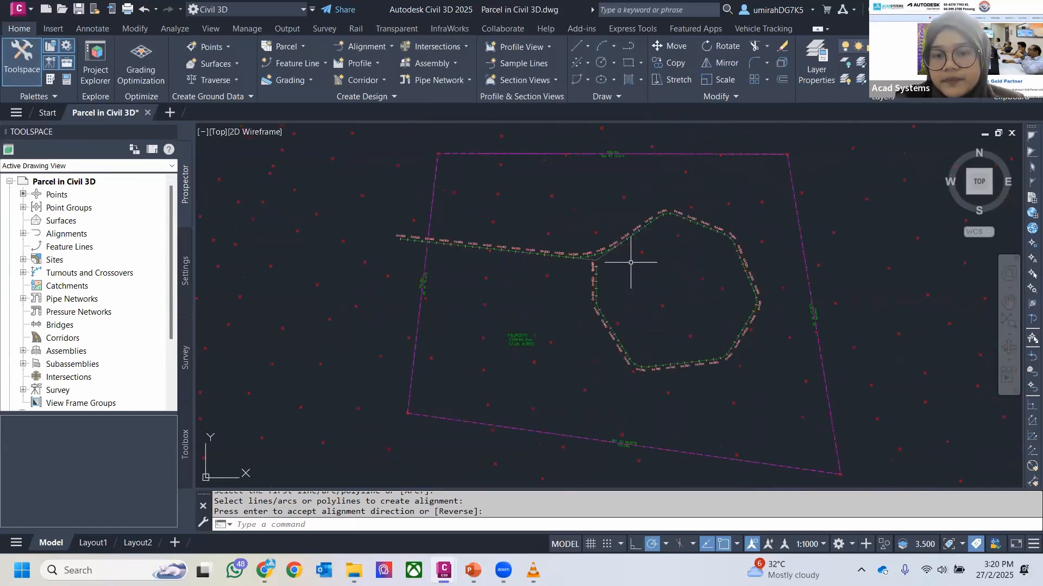
middle_drag(630, 262, 611, 258)
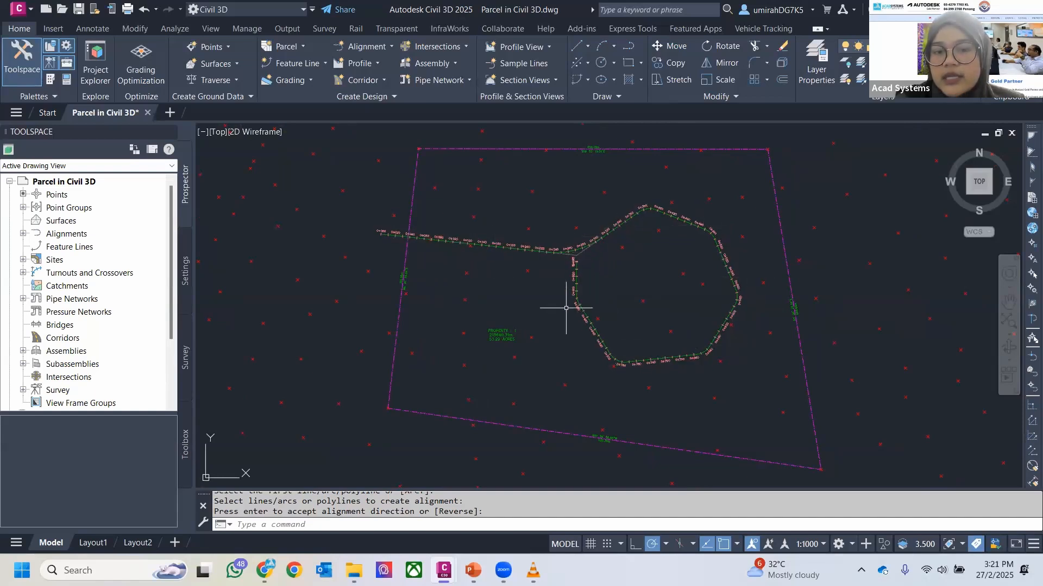
scroll(502, 329, up, 2)
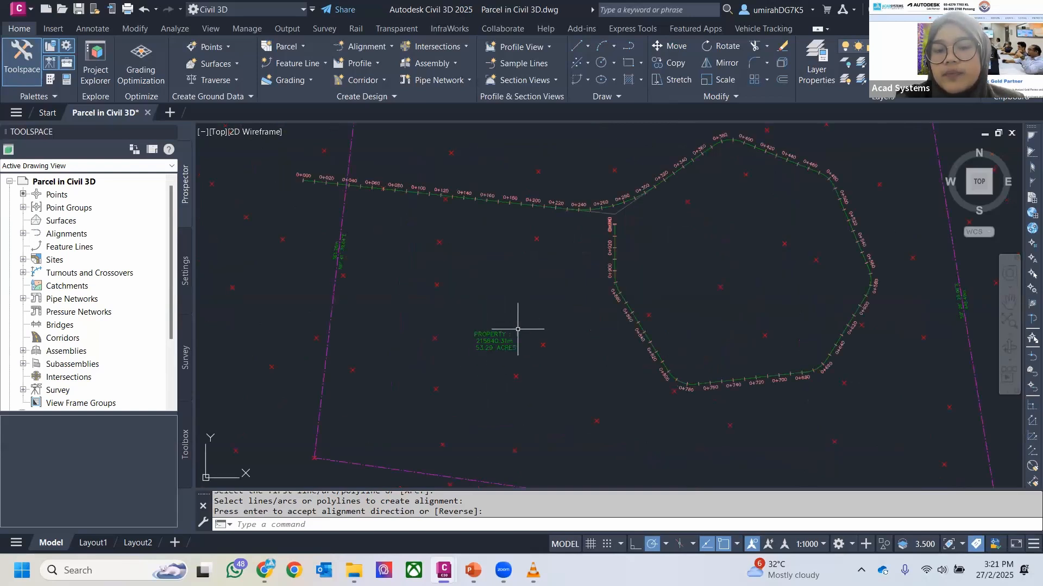
scroll(492, 343, up, 2)
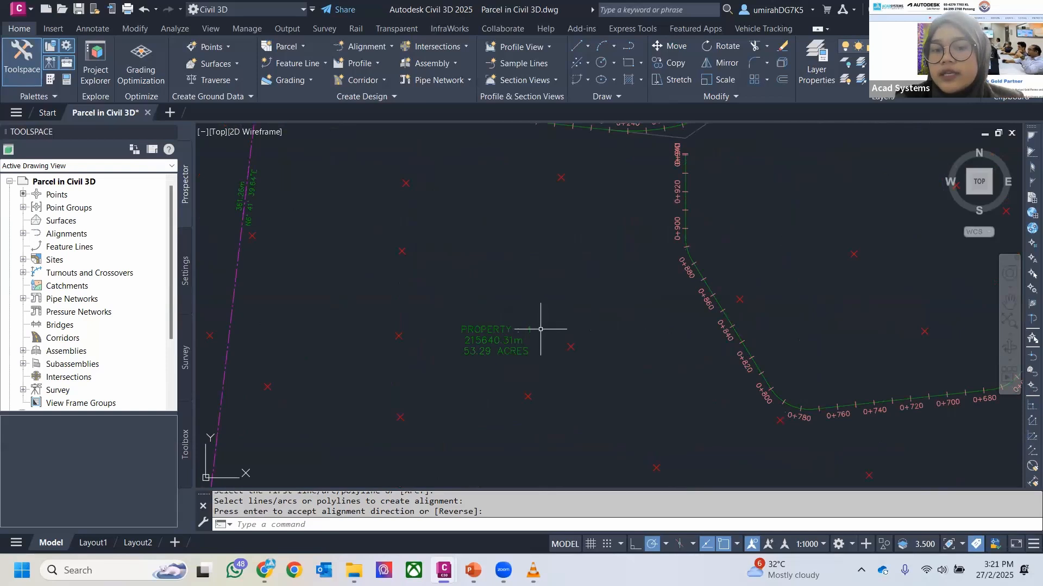
scroll(485, 345, up, 2)
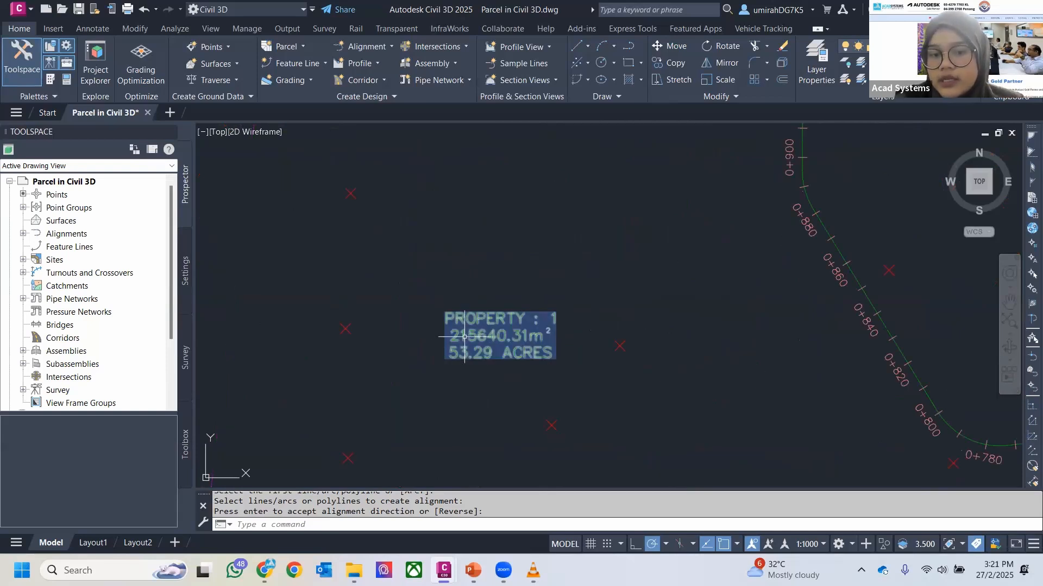
scroll(543, 304, down, 4)
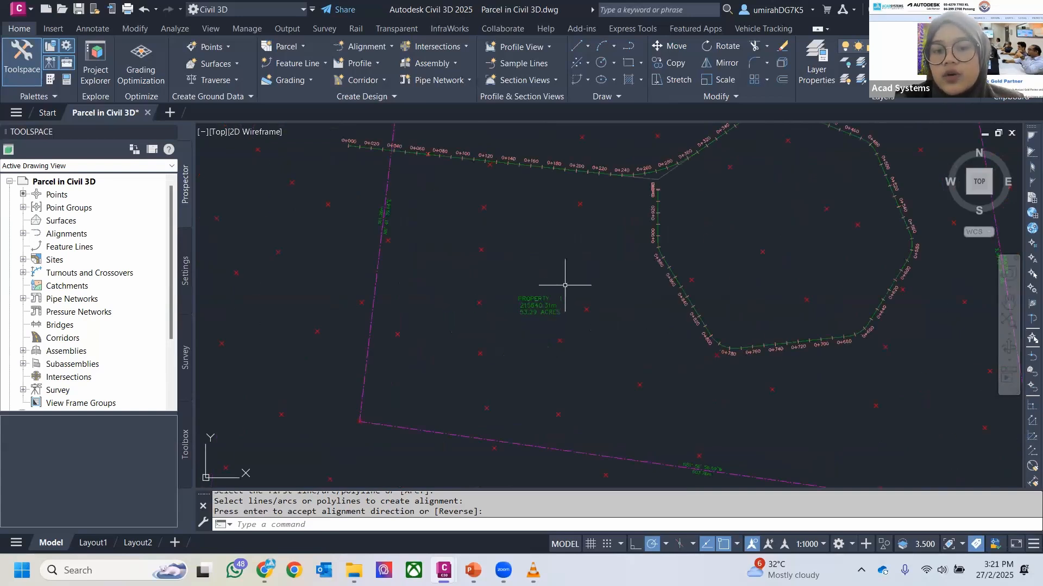
middle_drag(504, 297, 464, 325)
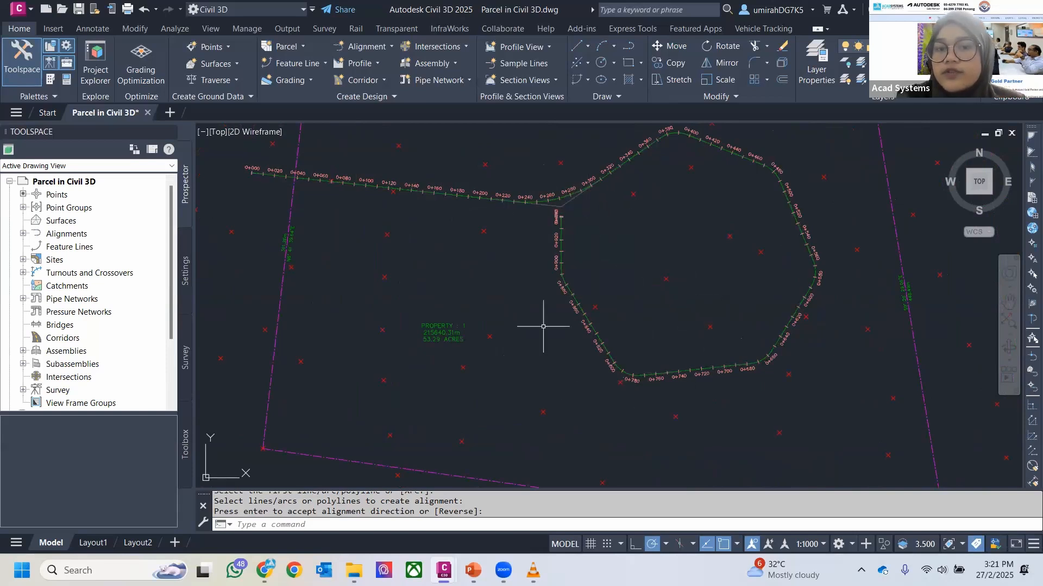
Step: Start Create Right of Way on the Property 1 parcel and enlarge its settings dialog to show every parameter
click(295, 46)
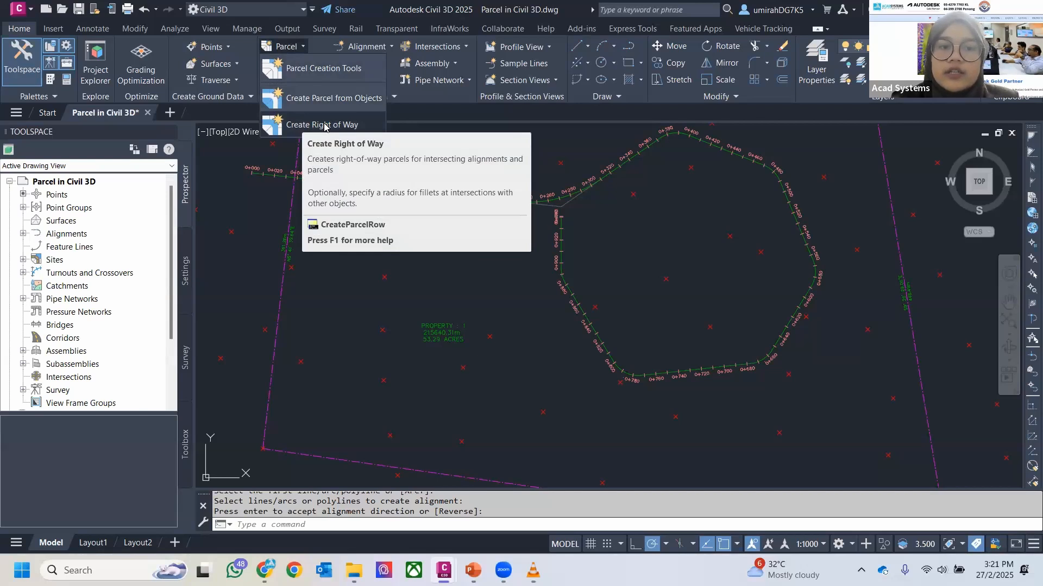
click(325, 125)
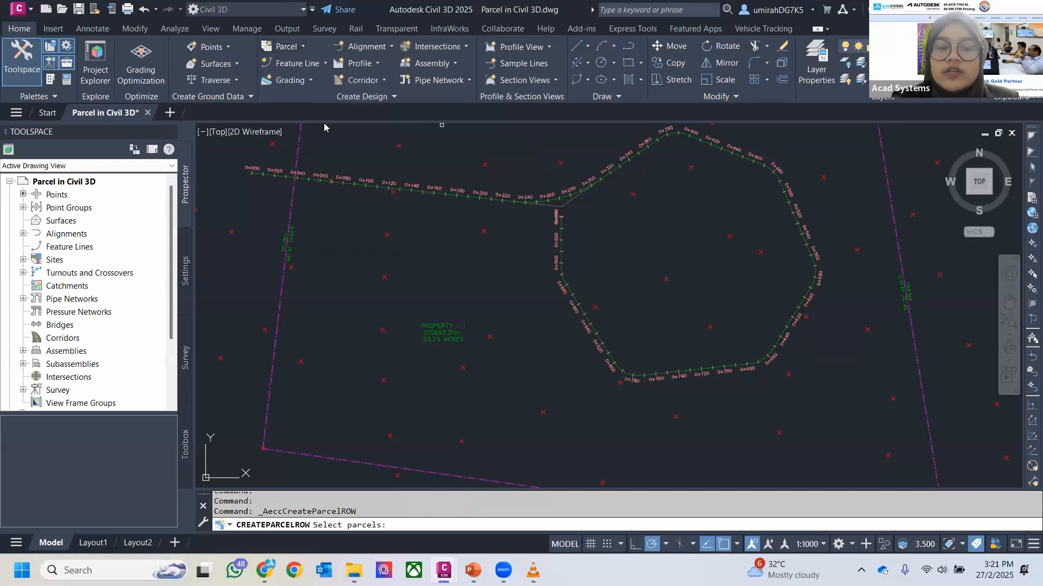
click(454, 339)
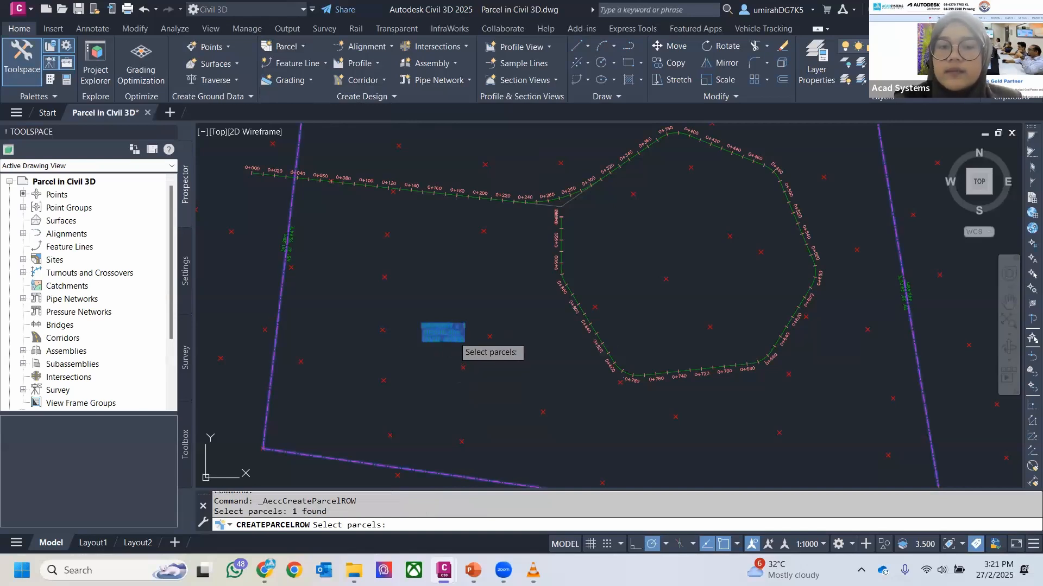
key(Return)
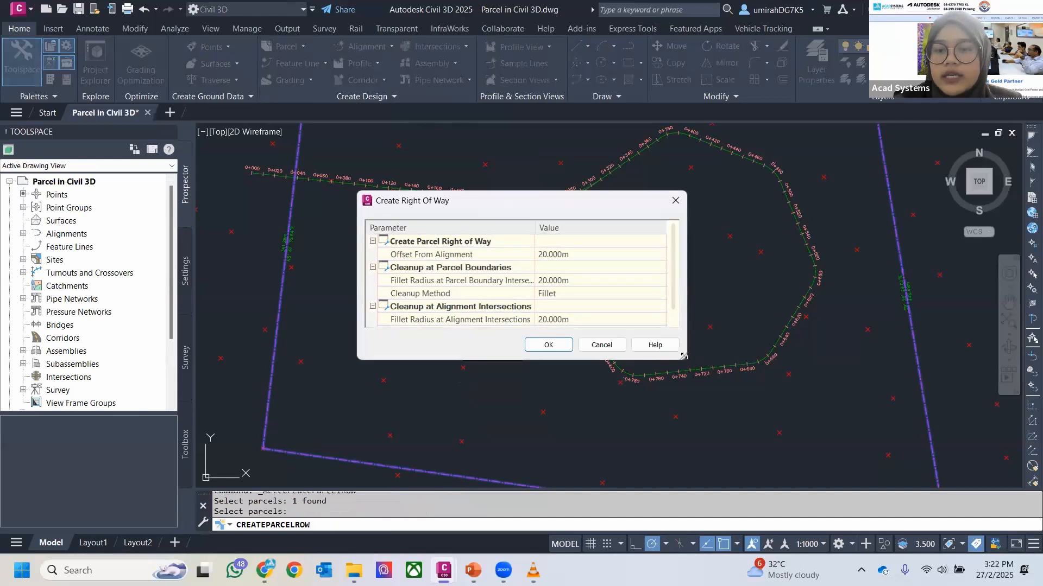
drag(683, 356, 690, 457)
drag(562, 207, 568, 137)
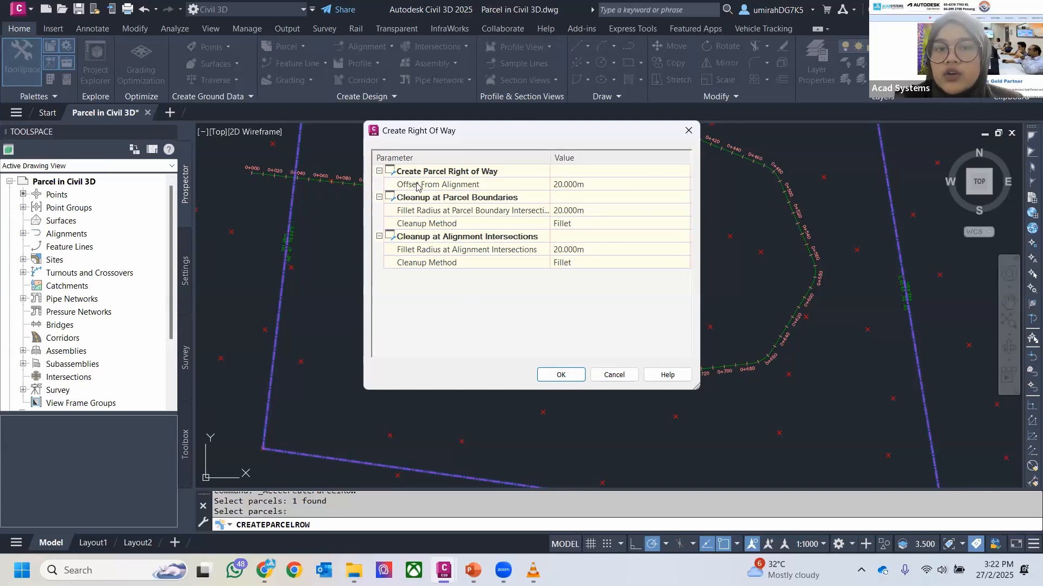
Step: Create the right of way with a 20 m offset from the alignment, 20 m fillet radii and Fillet cleanup
click(595, 188)
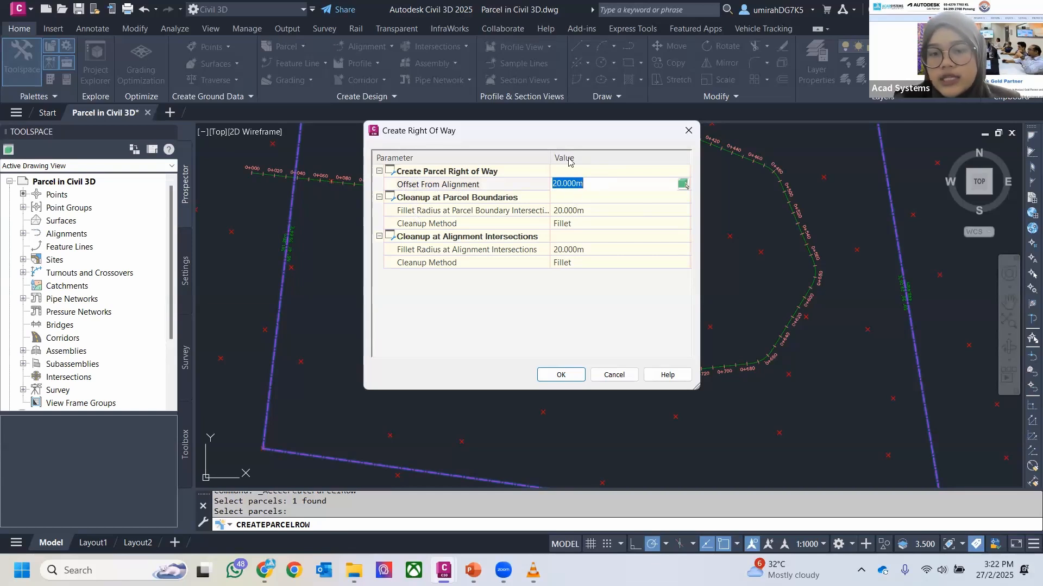
click(577, 210)
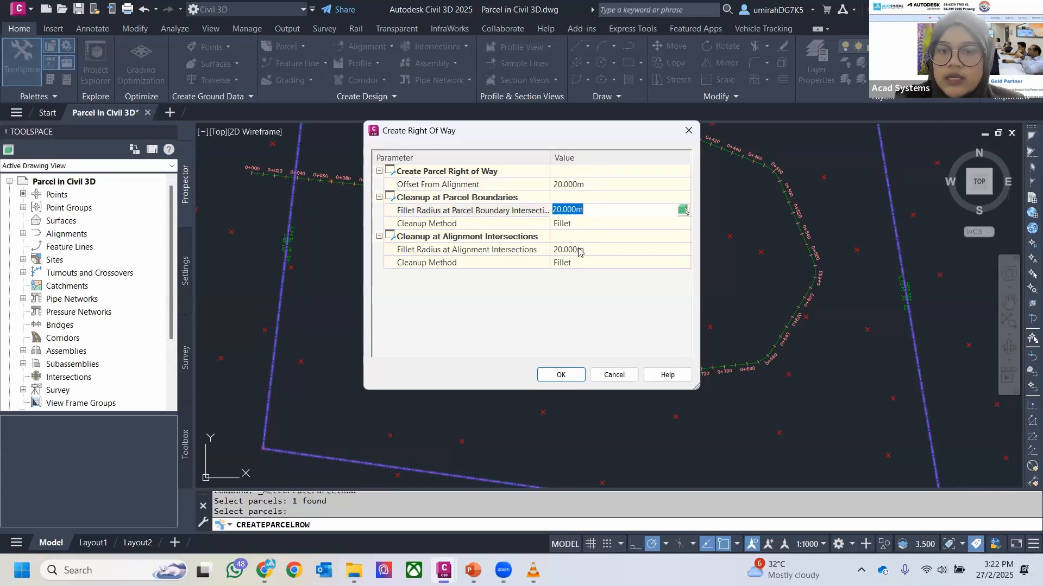
click(580, 251)
click(562, 374)
Step: Examine the right-of-way boundaries on both sides of the road alignment, their filleted corners and the new parcels' labels
scroll(508, 233, down, 3)
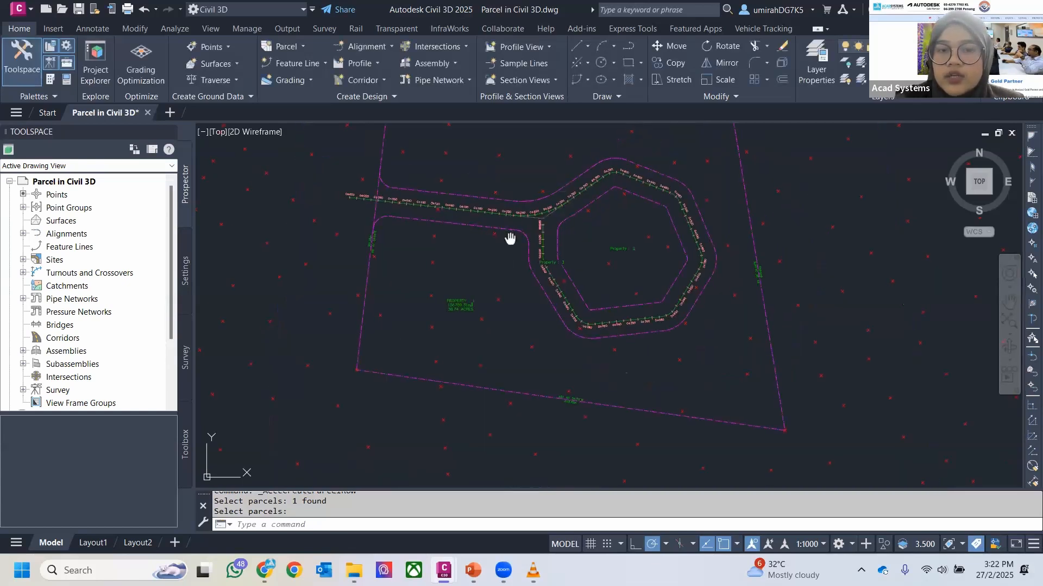
scroll(361, 204, up, 3)
scroll(379, 221, up, 2)
scroll(524, 240, down, 2)
middle_drag(523, 240, 452, 221)
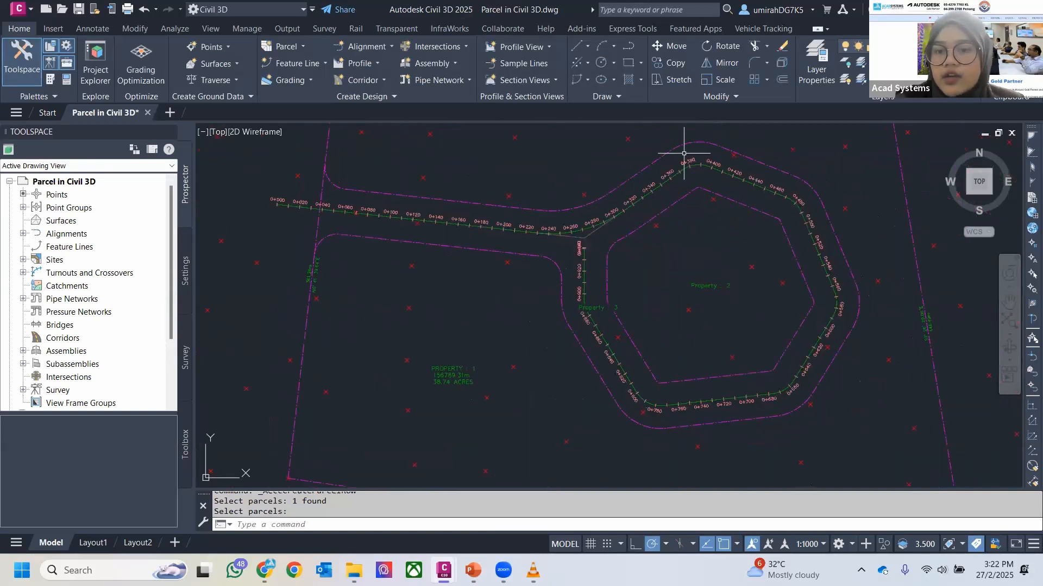
mouse_move(676, 191)
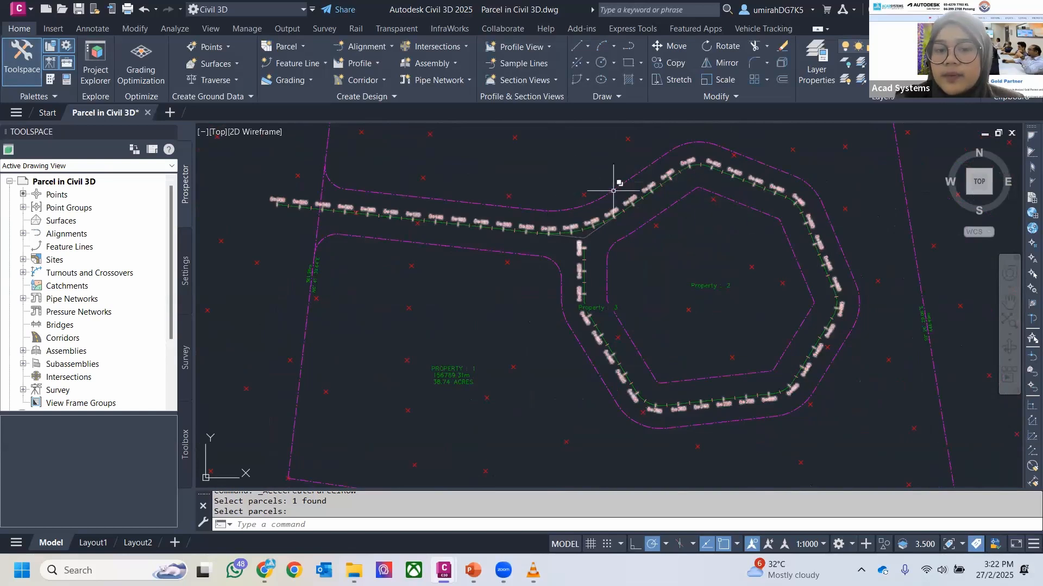
middle_drag(549, 315, 511, 287)
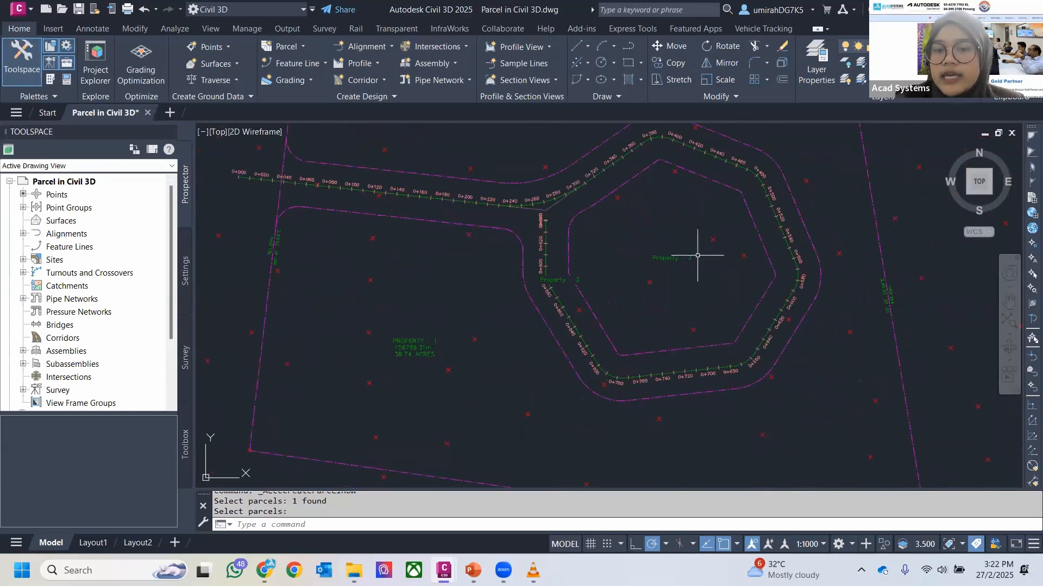
scroll(679, 260, up, 2)
scroll(402, 326, down, 2)
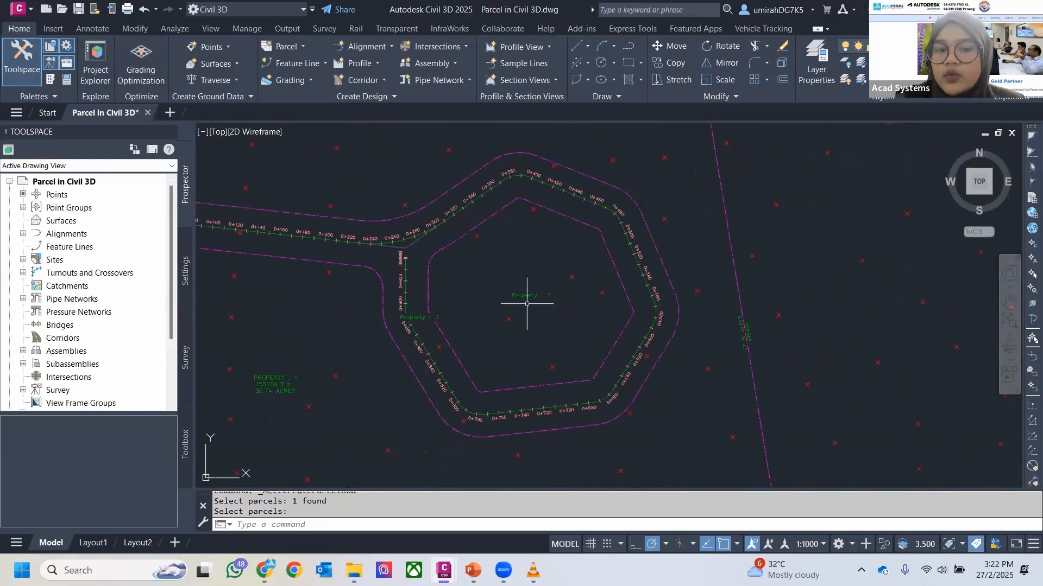
middle_drag(342, 351, 429, 280)
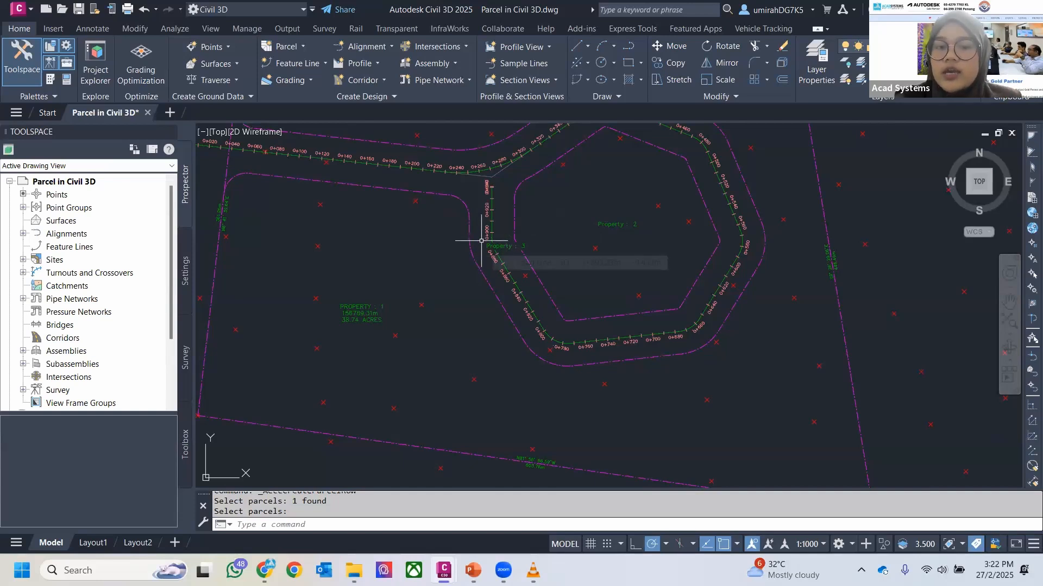
Step: Examine Property 1's area label and how the right of way divides the original parcel
scroll(375, 312, up, 2)
scroll(376, 312, up, 2)
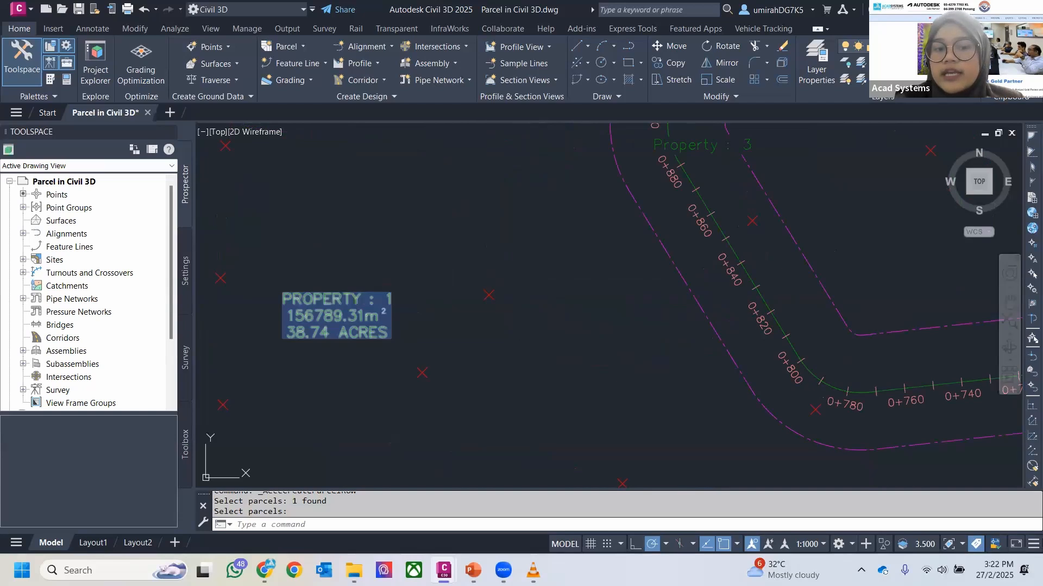
middle_drag(361, 308, 427, 284)
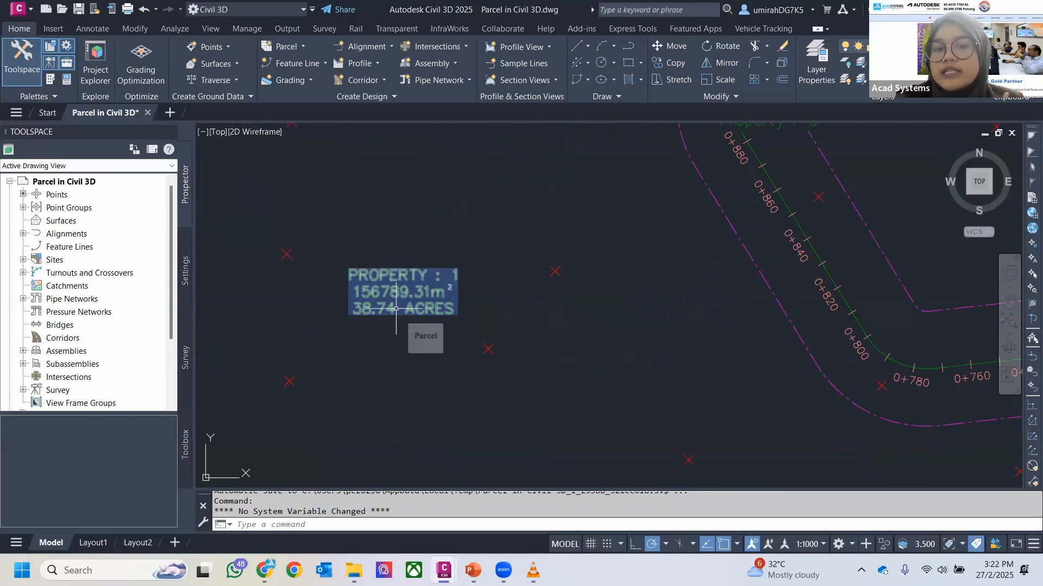
scroll(424, 285, down, 2)
middle_drag(435, 288, 386, 313)
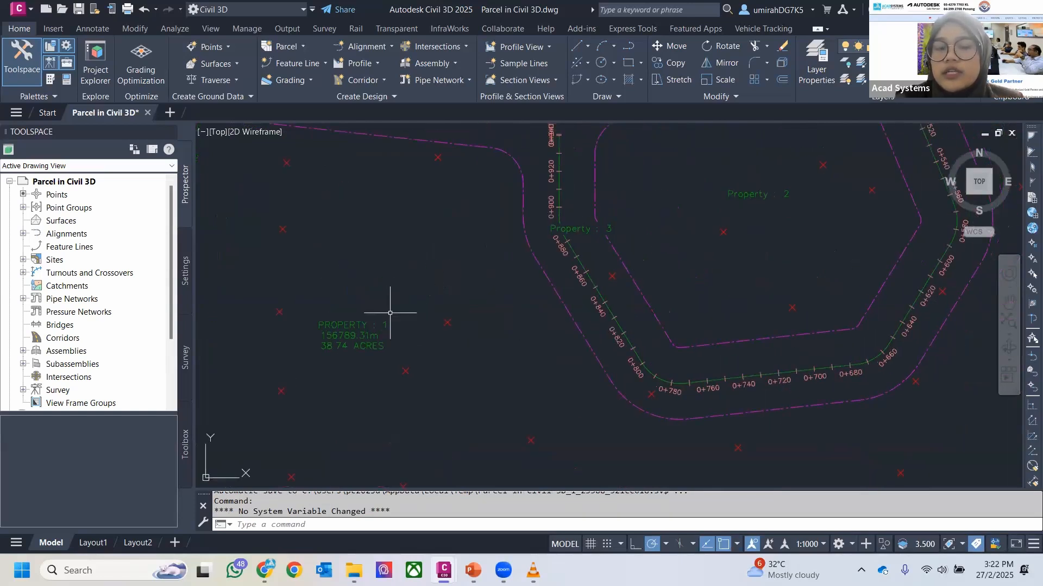
middle_drag(499, 254, 427, 289)
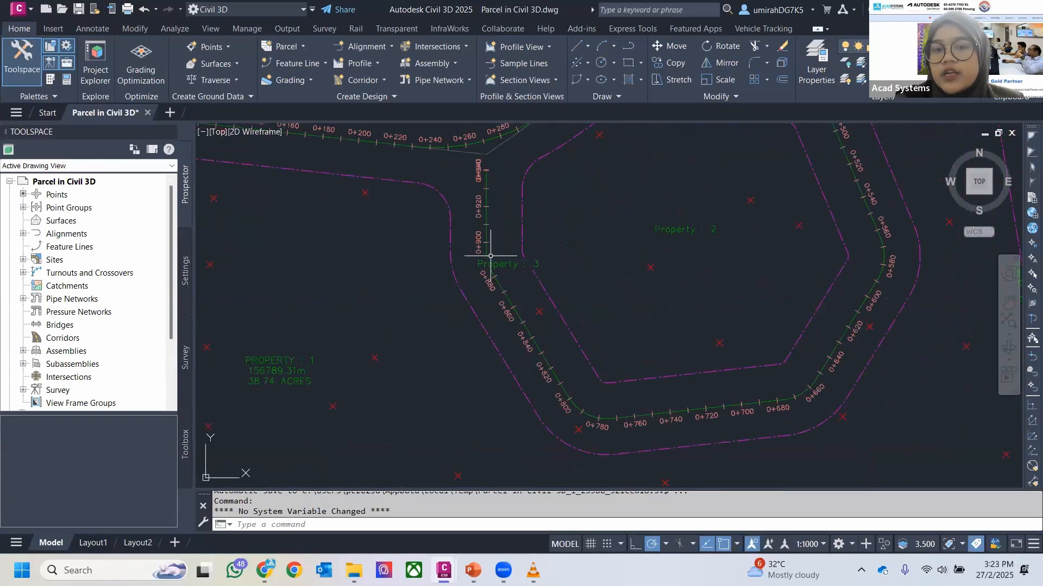
scroll(673, 243, down, 2)
middle_drag(673, 243, 637, 261)
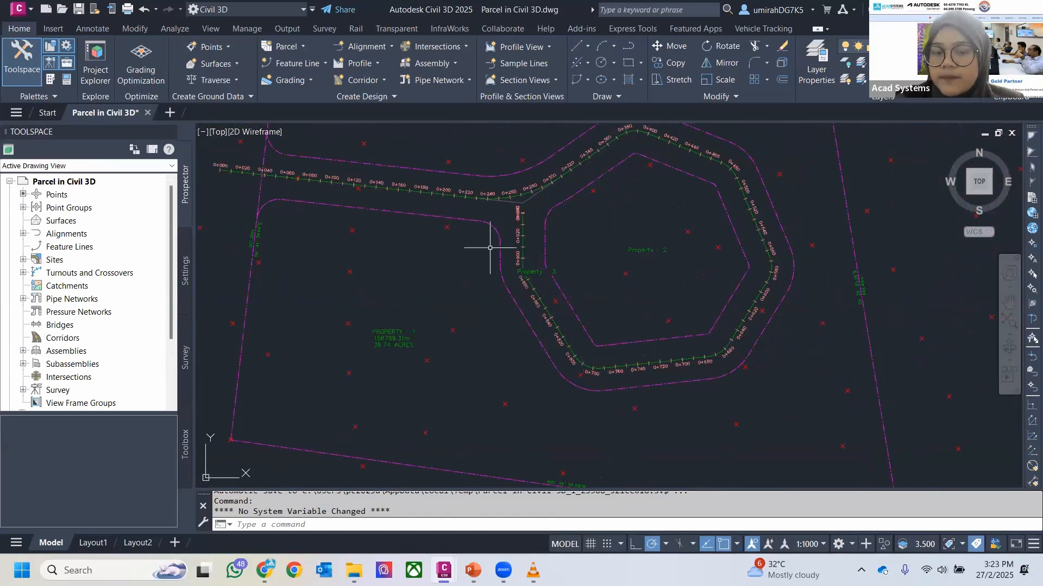
scroll(490, 245, down, 3)
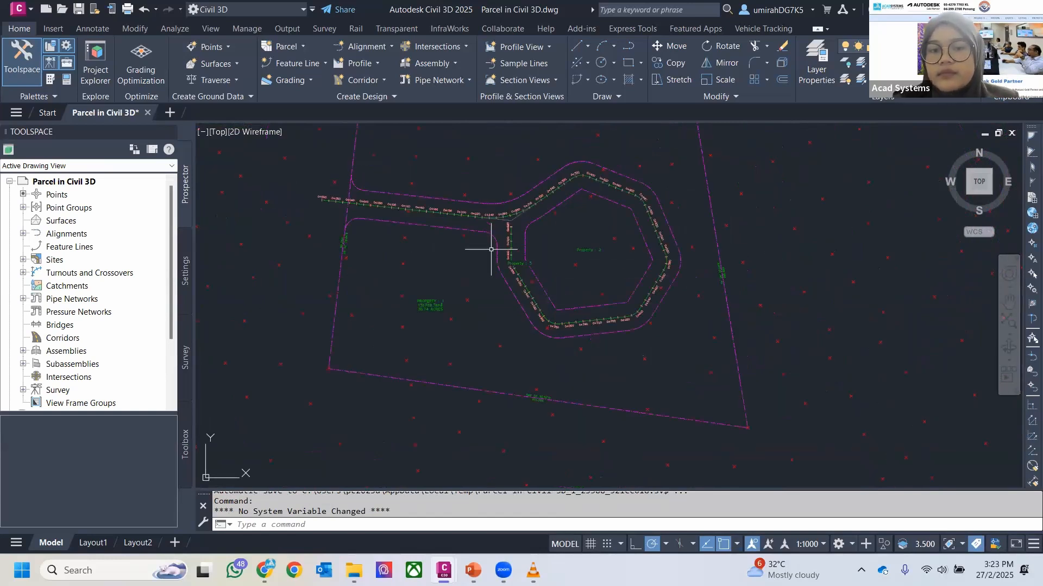
scroll(510, 248, up, 2)
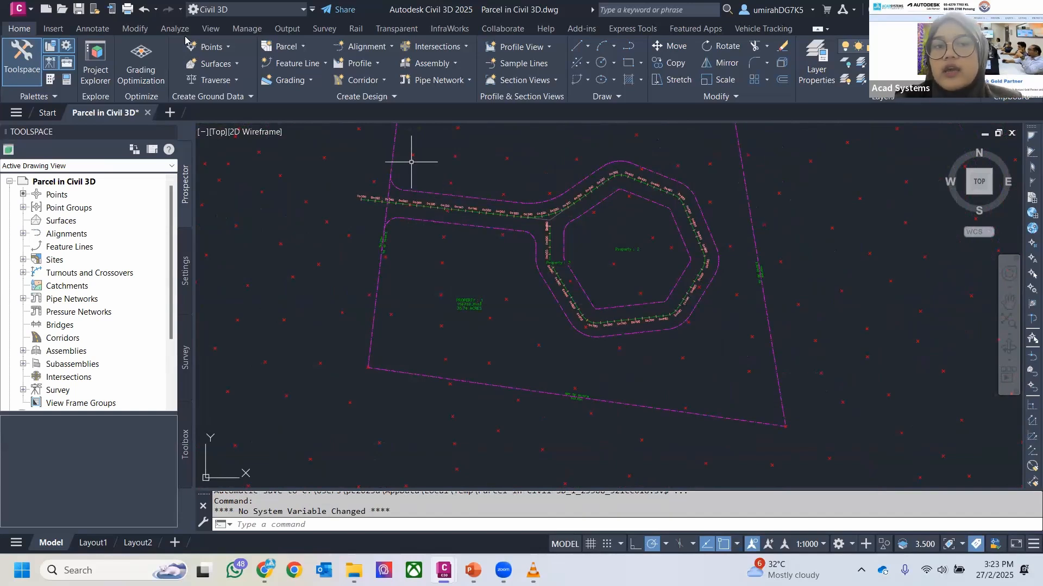
Step: Compare Property 1's area label with the name-only labels of the Property 2 and Property 3 parcels
click(287, 46)
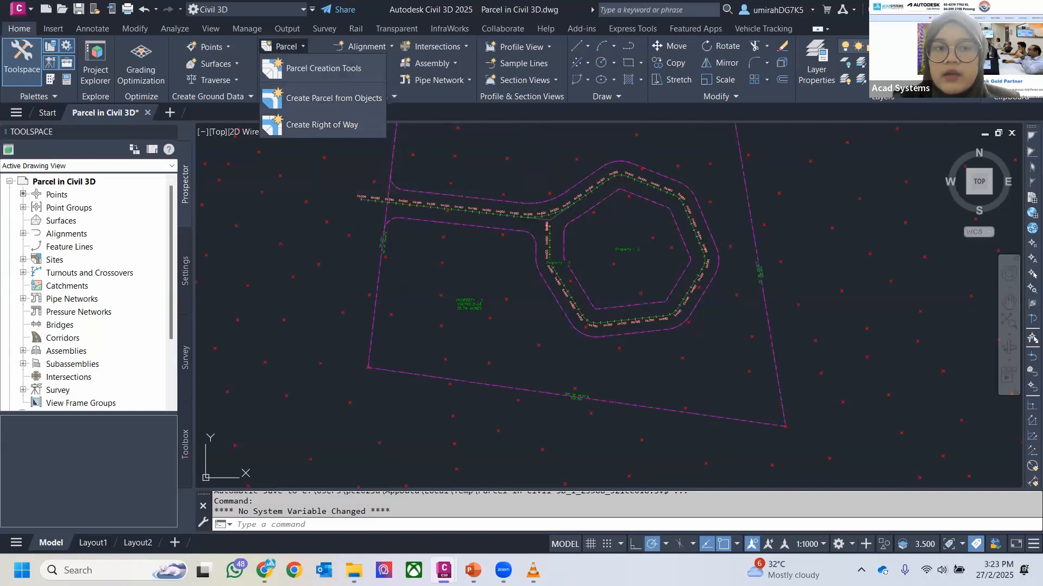
scroll(531, 270, up, 5)
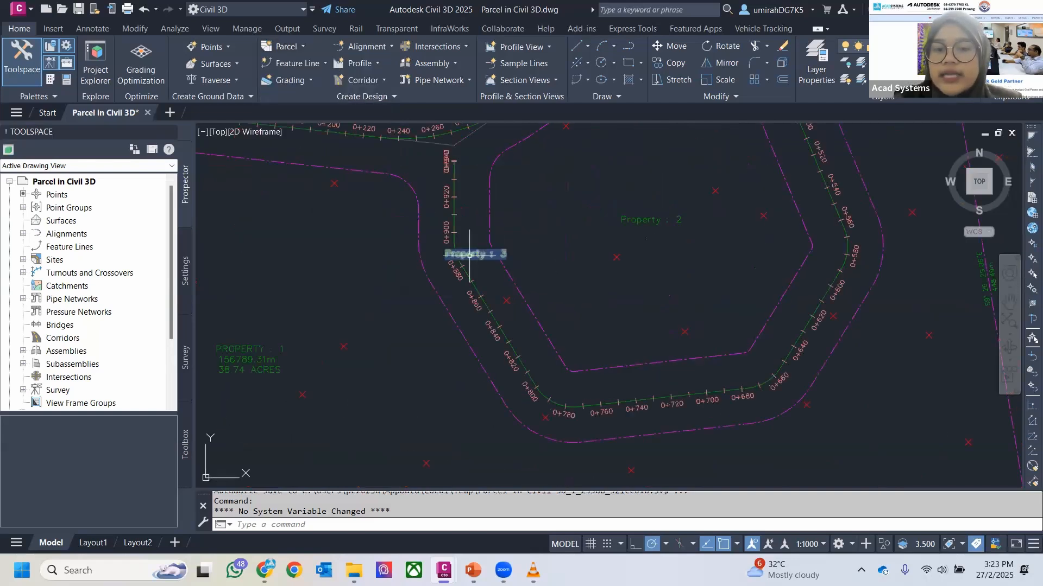
middle_drag(357, 302, 518, 260)
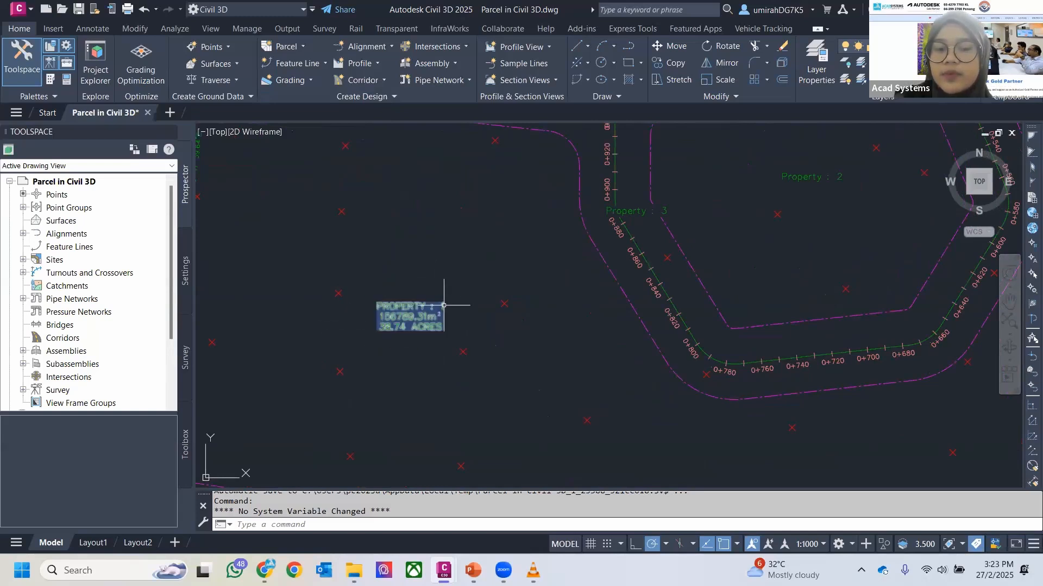
scroll(388, 320, up, 2)
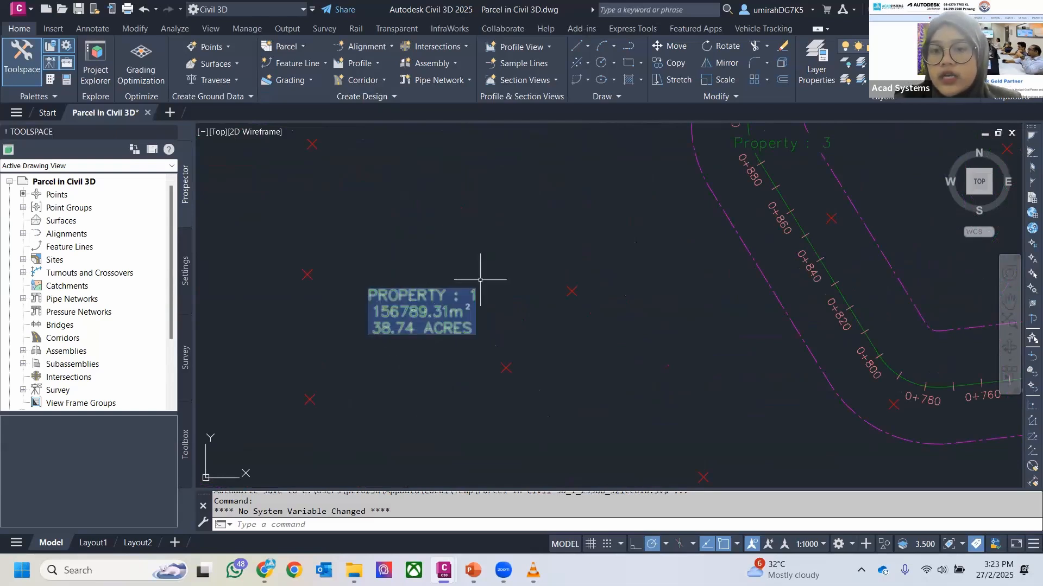
scroll(477, 274, down, 4)
middle_drag(470, 286, 598, 244)
scroll(515, 279, up, 4)
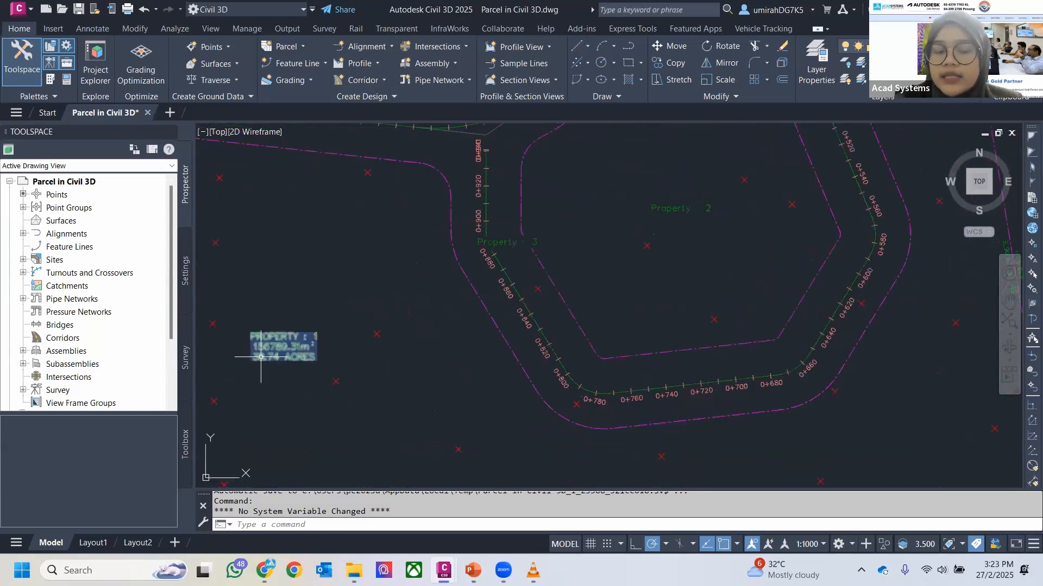
middle_drag(517, 291, 518, 340)
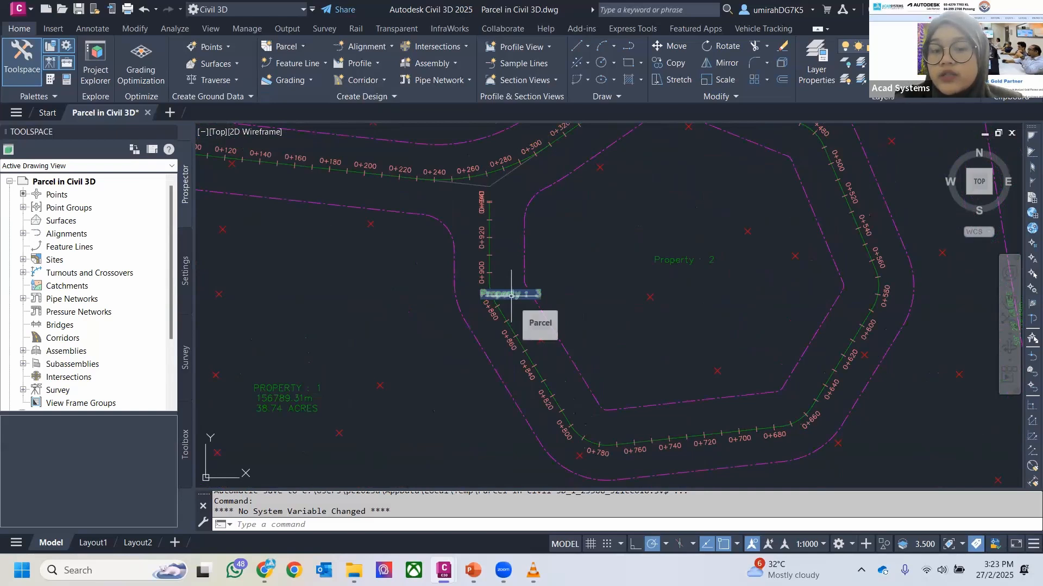
click(516, 292)
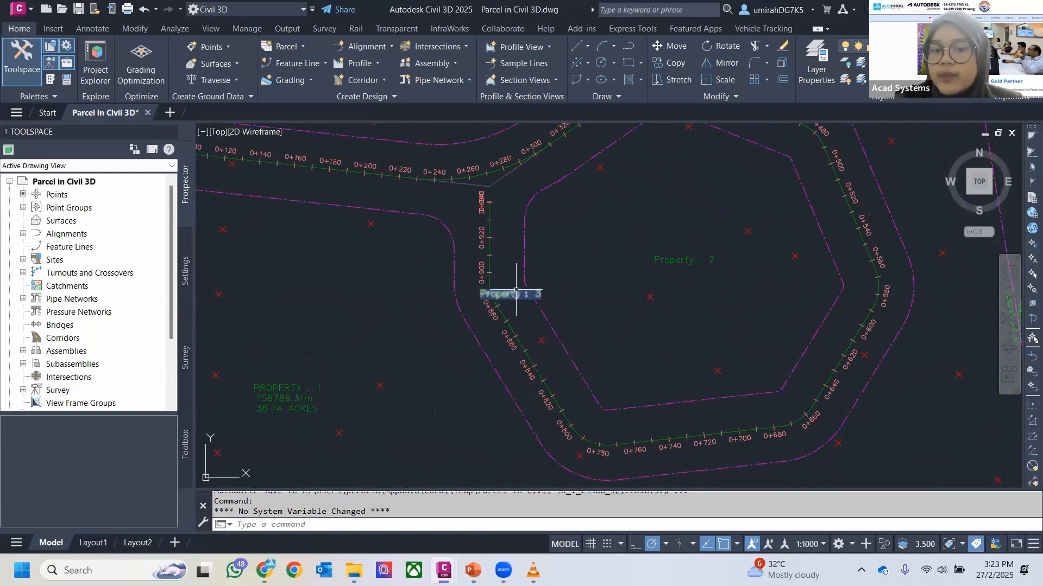
key(Escape)
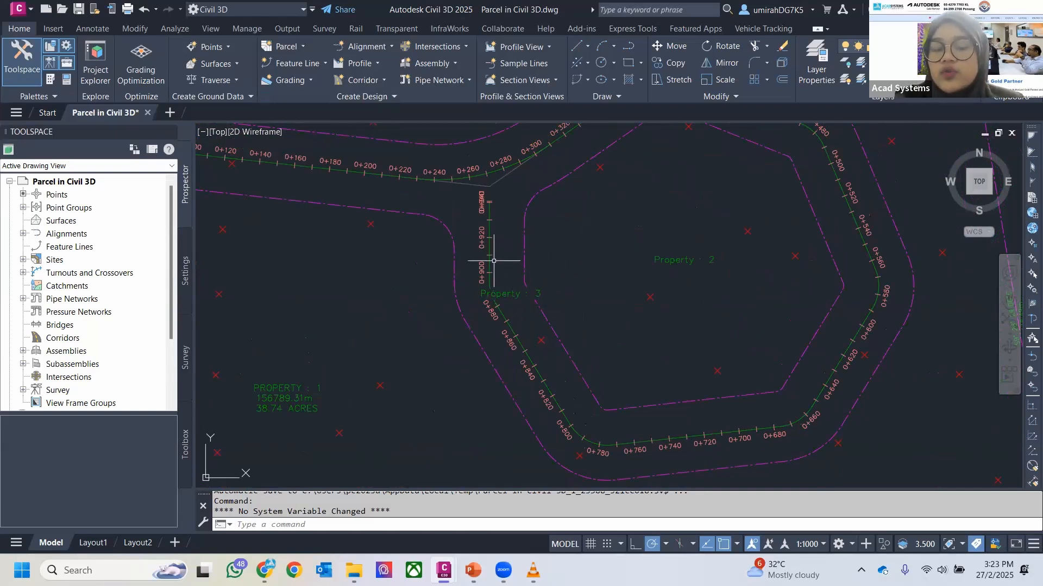
Step: Change the Property 2 parcel's area label style to Name Square meter & Acres
middle_drag(603, 265, 527, 247)
click(597, 243)
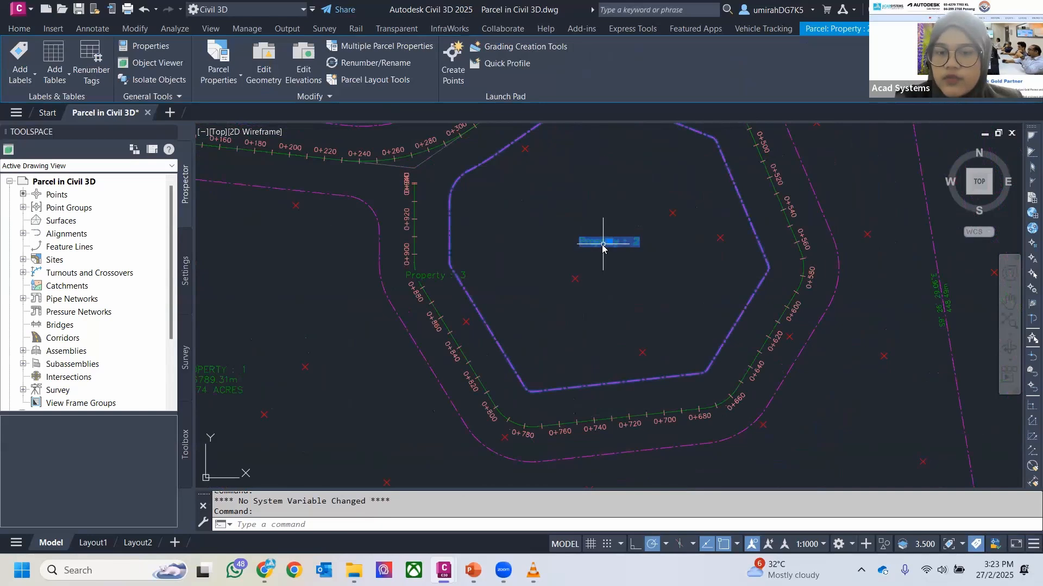
right_click(603, 246)
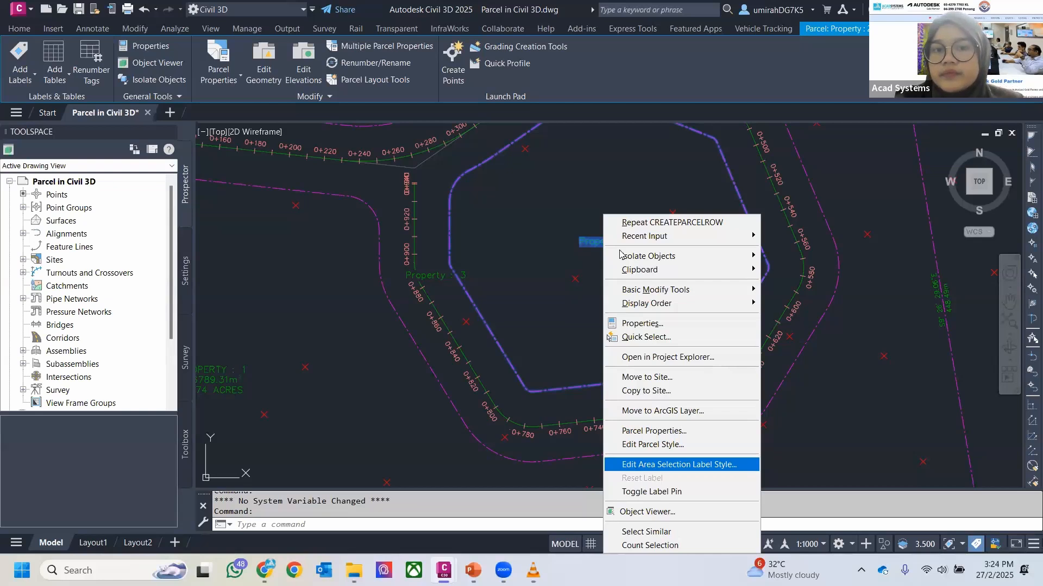
click(555, 87)
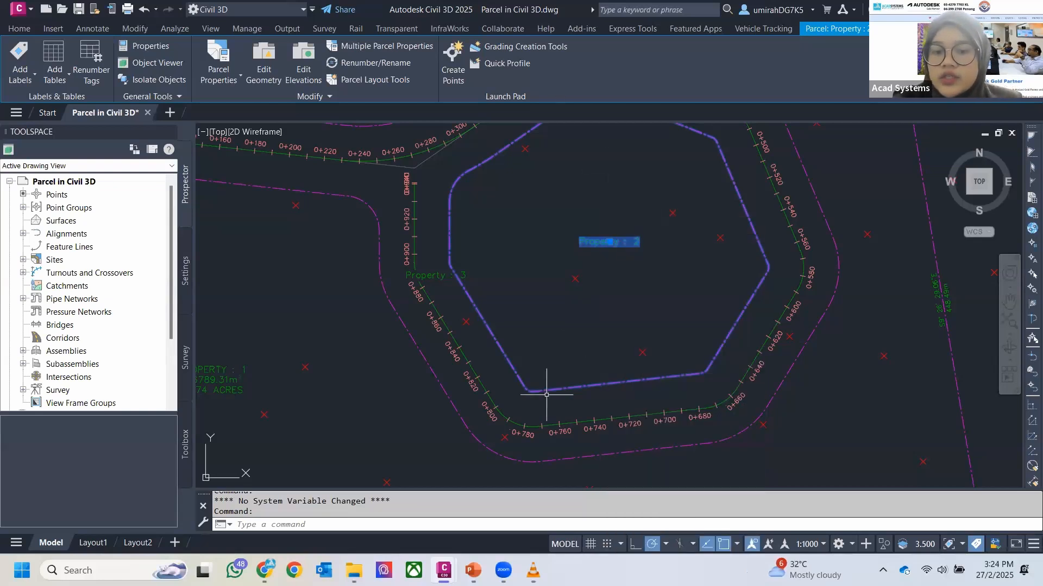
right_click(683, 477)
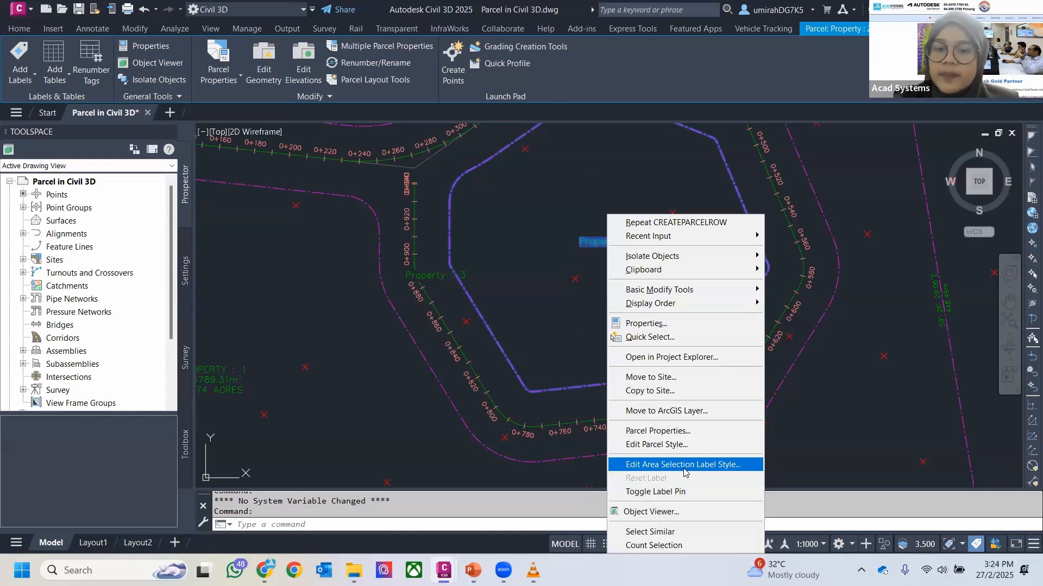
click(684, 465)
drag(466, 233, 518, 197)
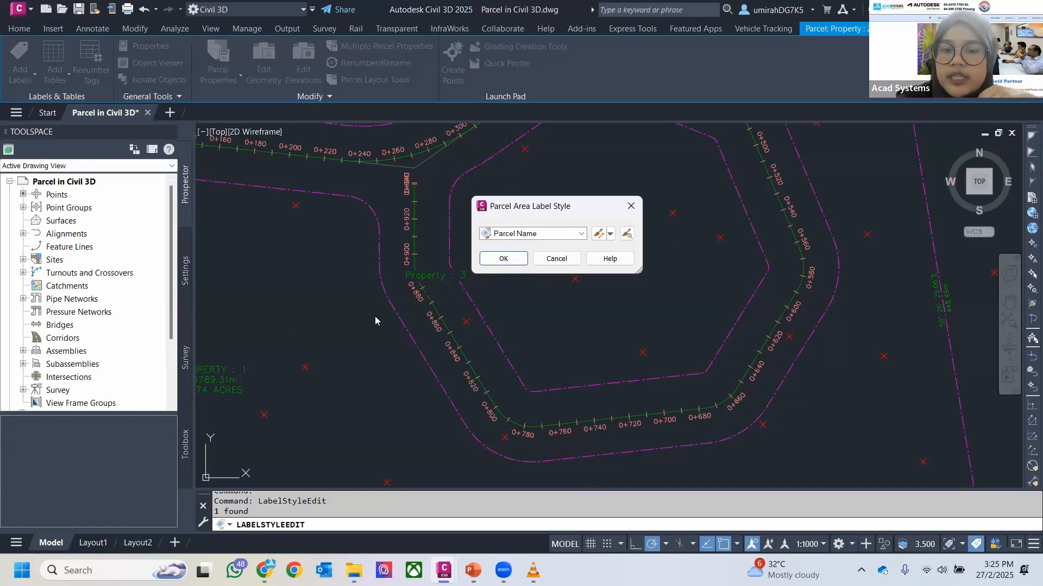
click(550, 233)
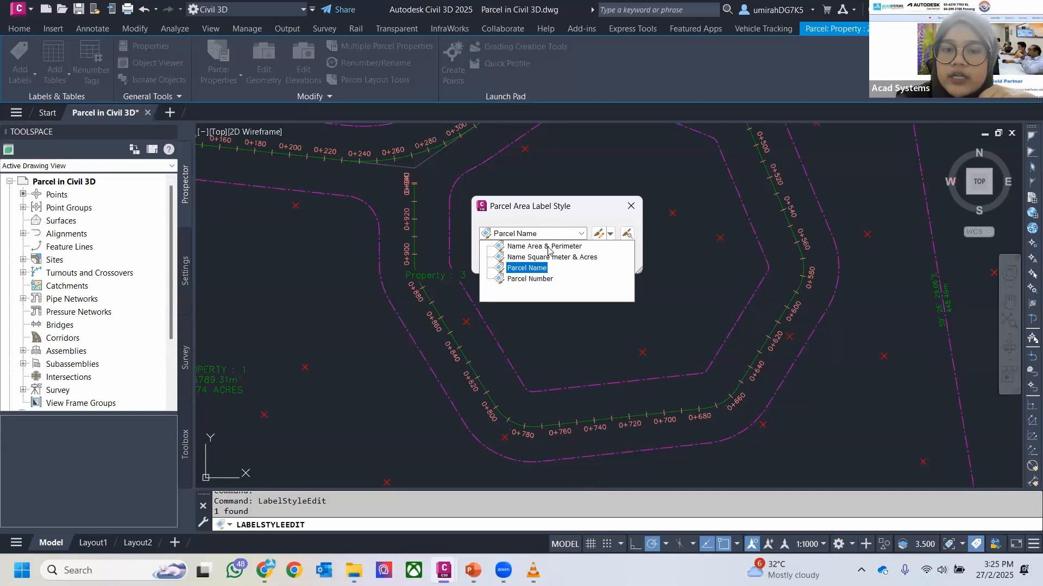
click(519, 258)
click(503, 259)
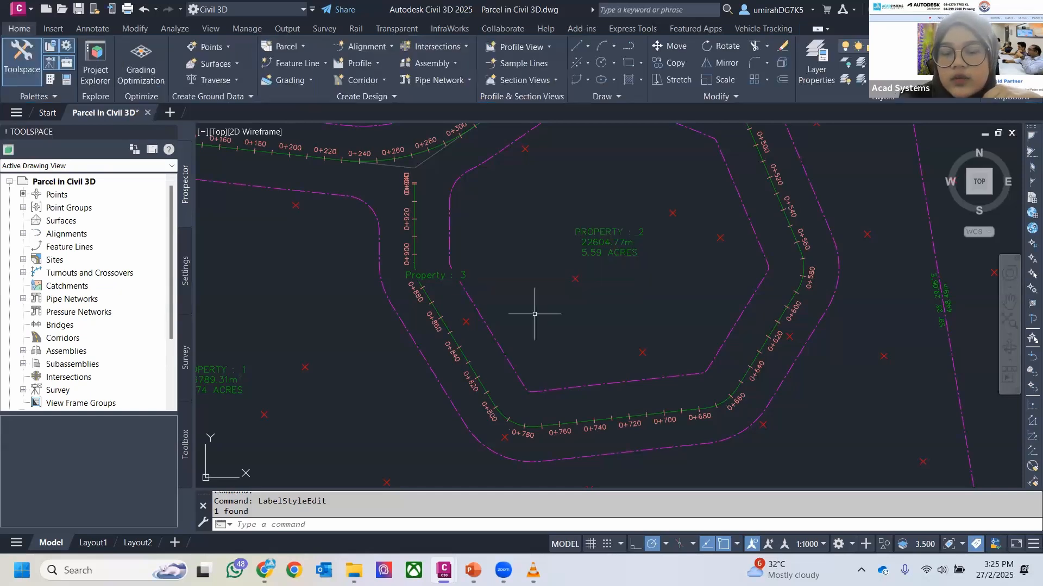
Step: Create a new parcel area label style named NO LABEL from the Property 3 parcel's label
middle_drag(536, 311, 618, 289)
middle_drag(661, 203, 683, 197)
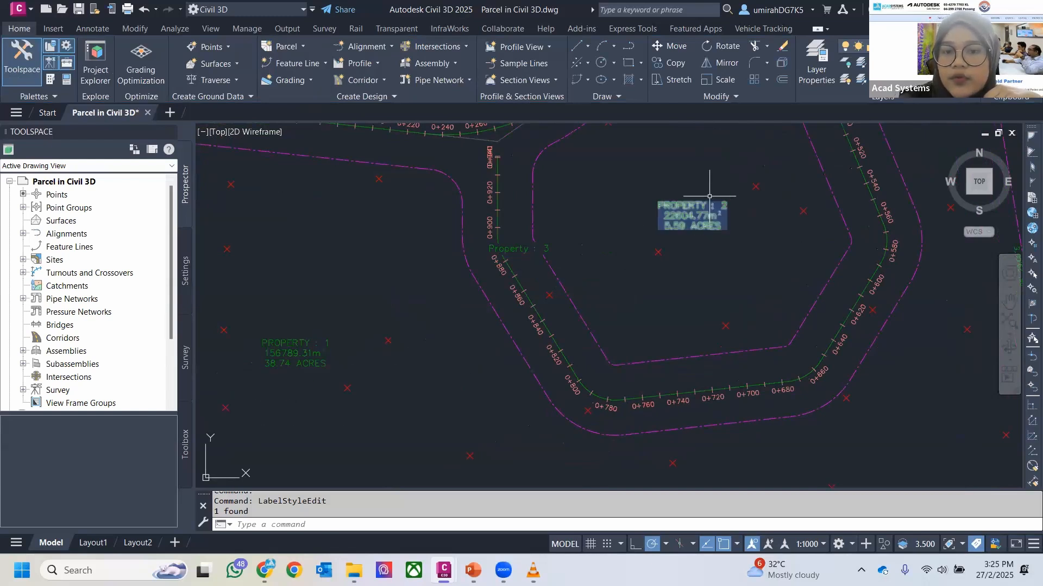
click(513, 250)
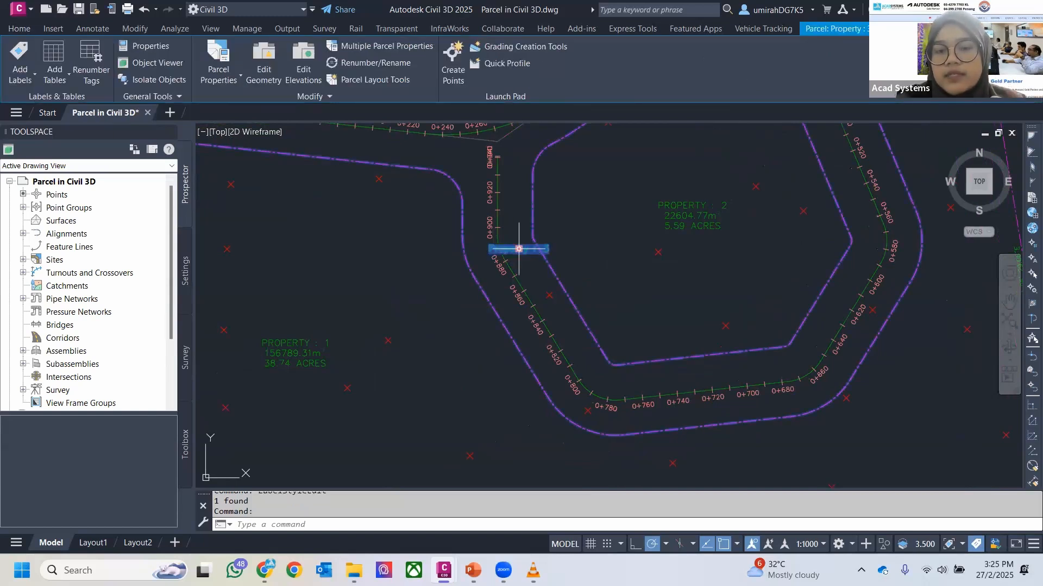
right_click(519, 249)
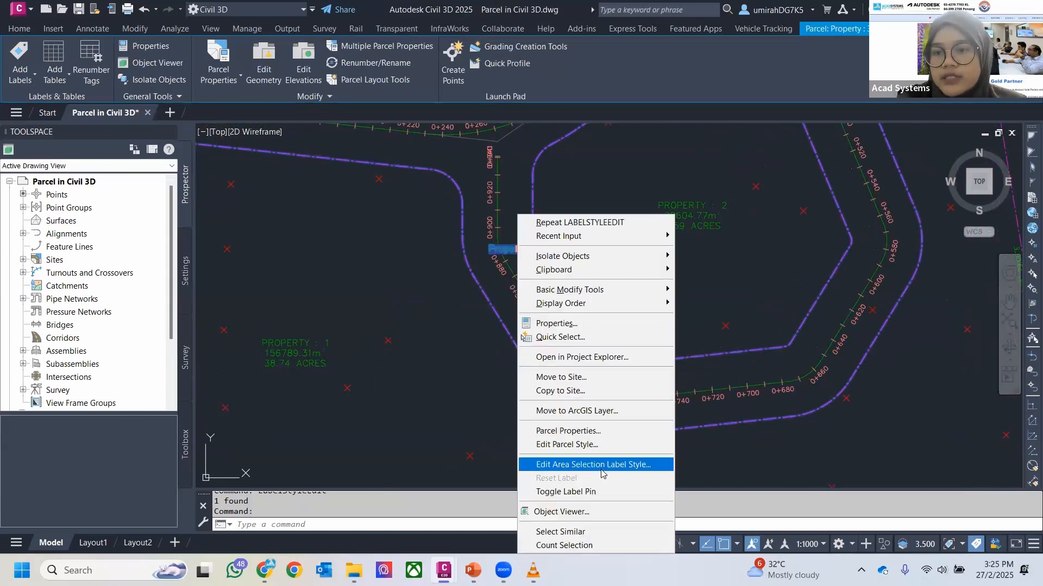
click(601, 469)
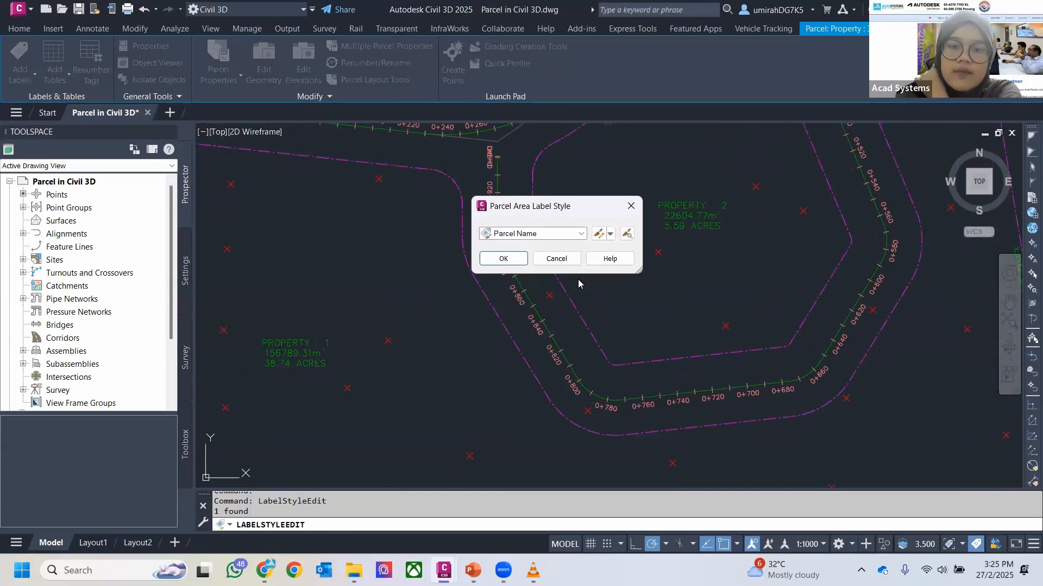
click(611, 235)
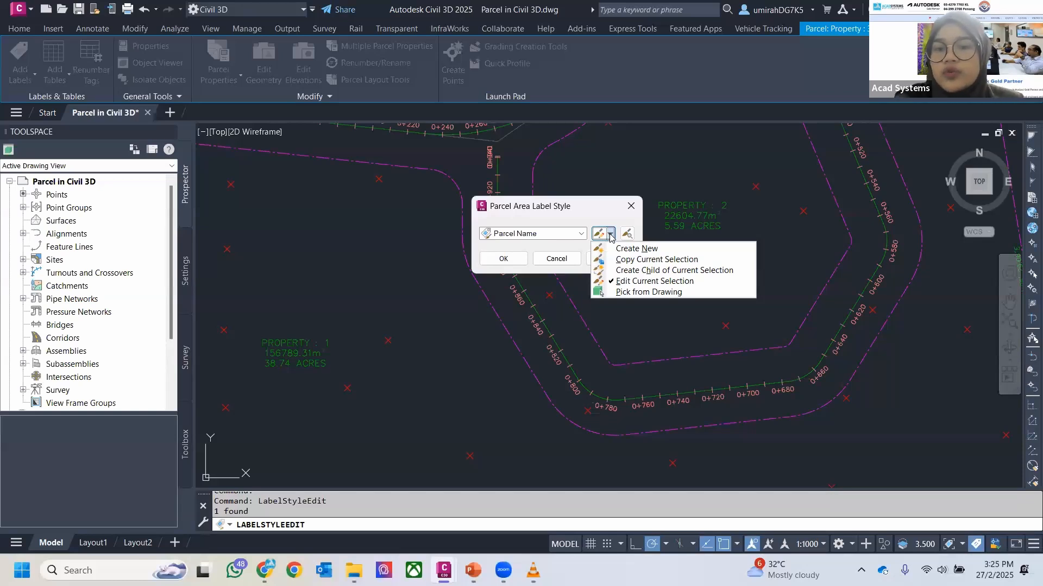
click(611, 237)
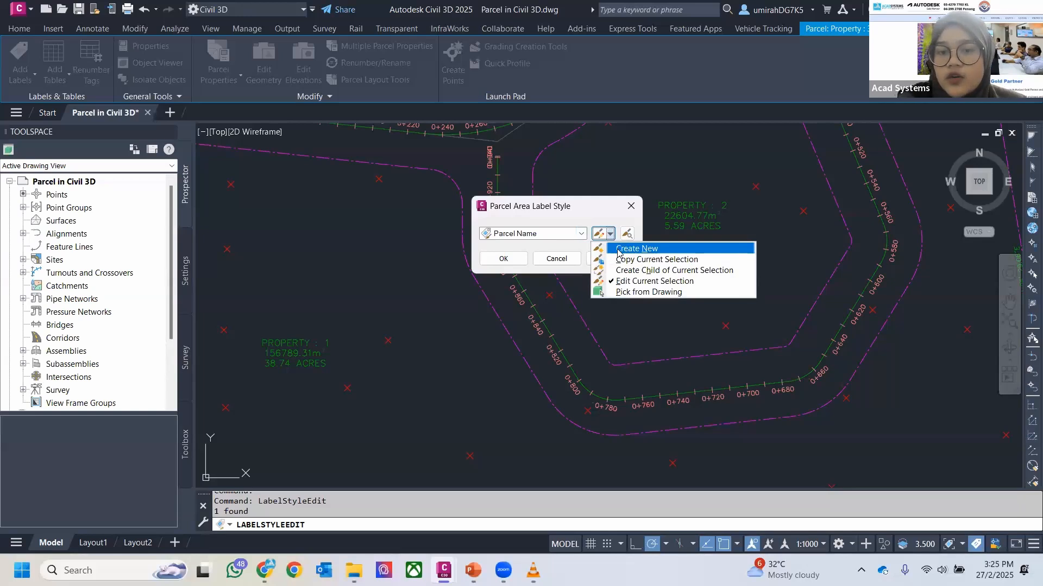
click(617, 251)
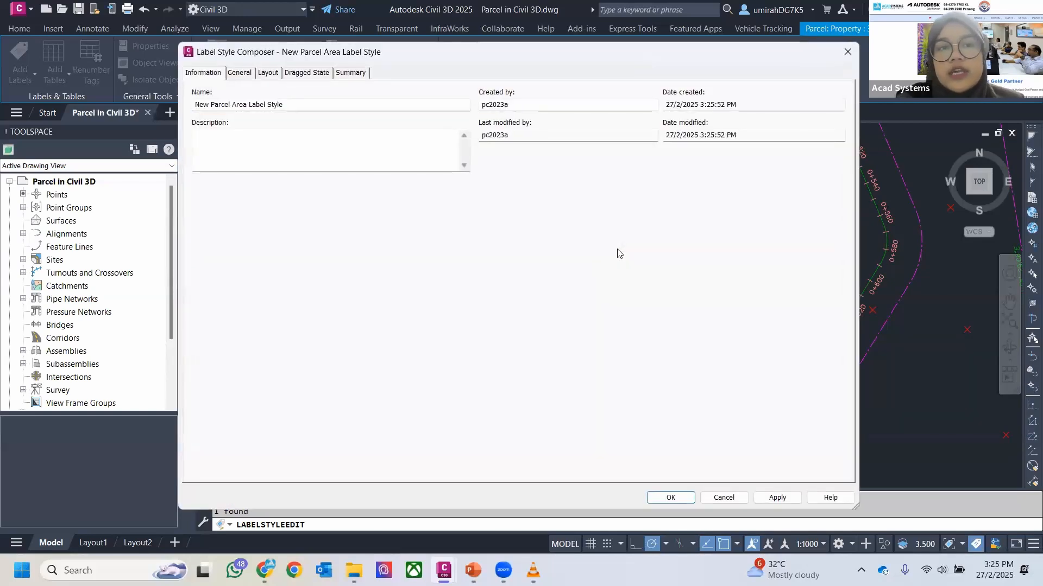
click(273, 103)
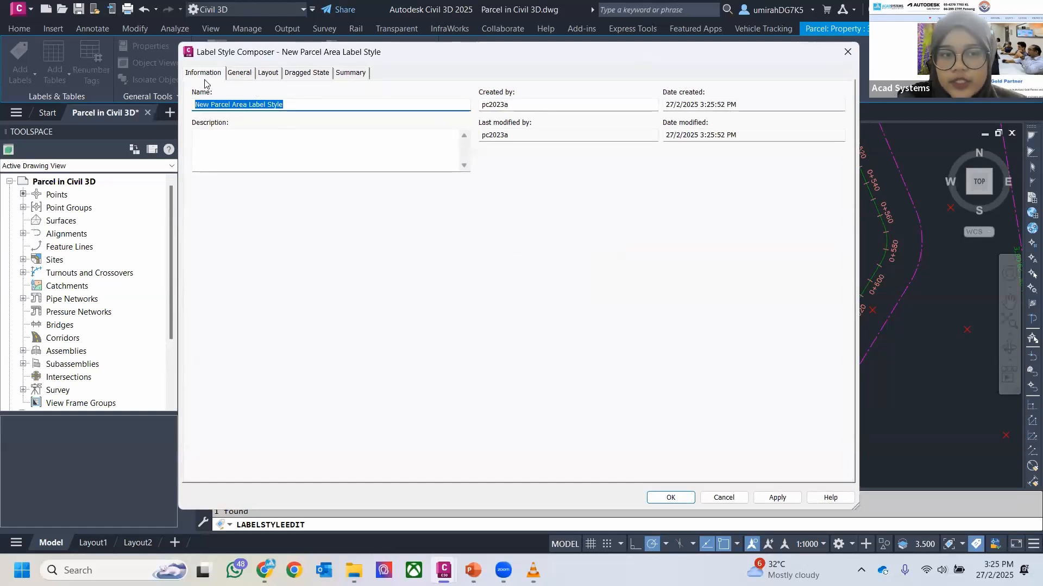
text(NO LABEL)
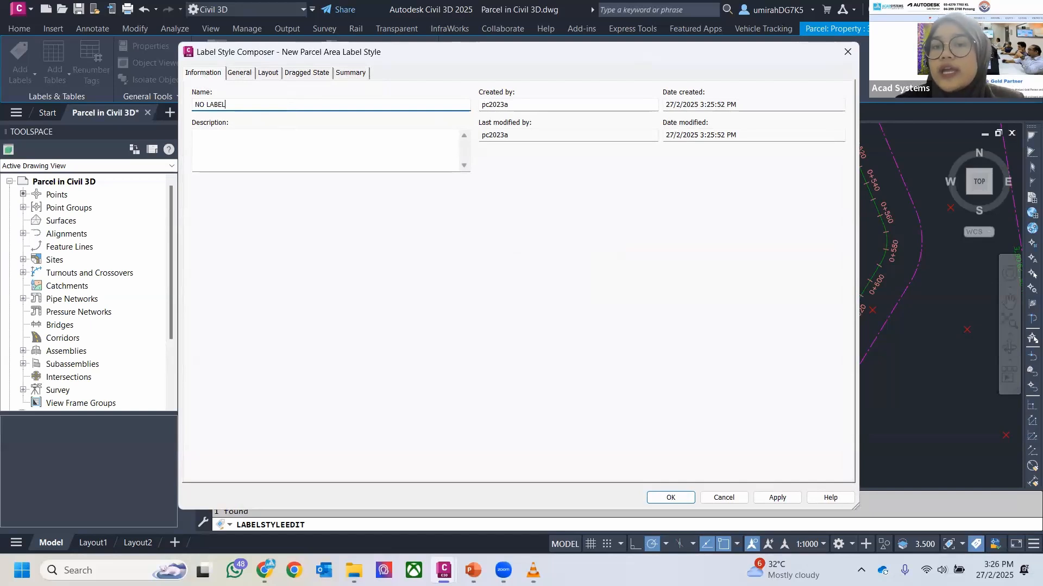
Step: Clear all text contents of the Area component in the NO LABEL style's layout
click(239, 74)
click(269, 73)
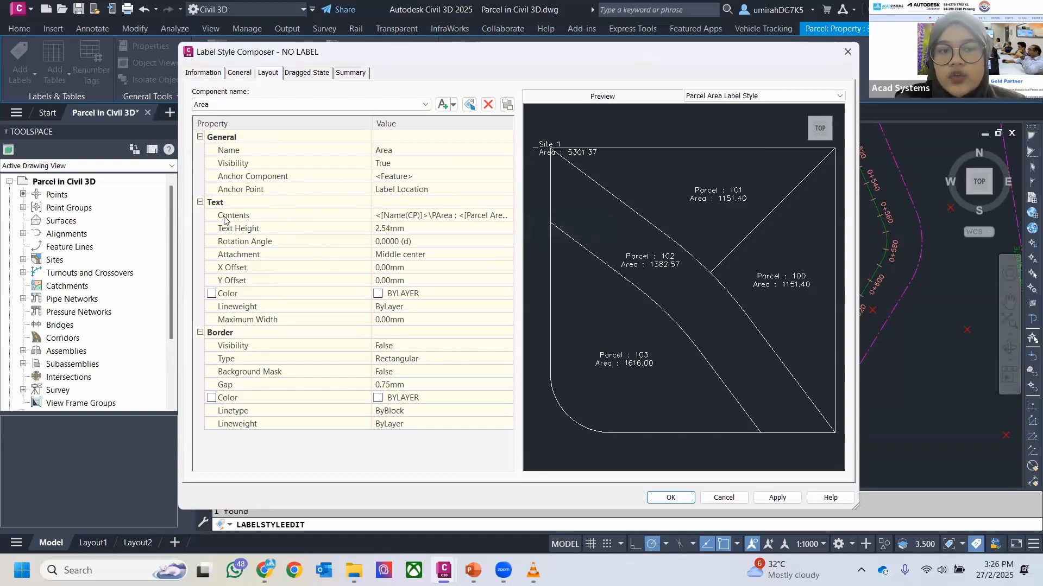
click(487, 220)
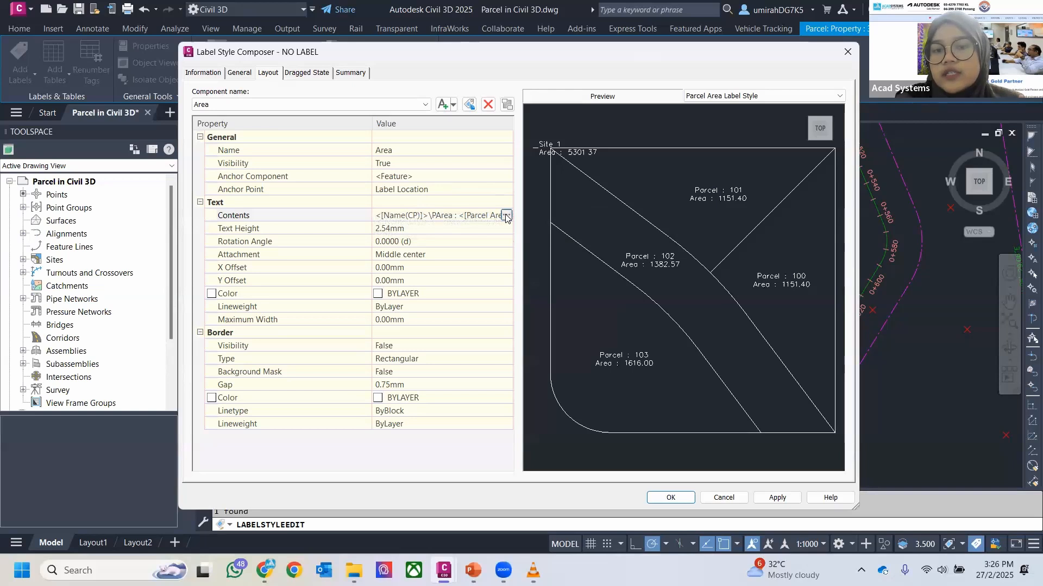
click(505, 216)
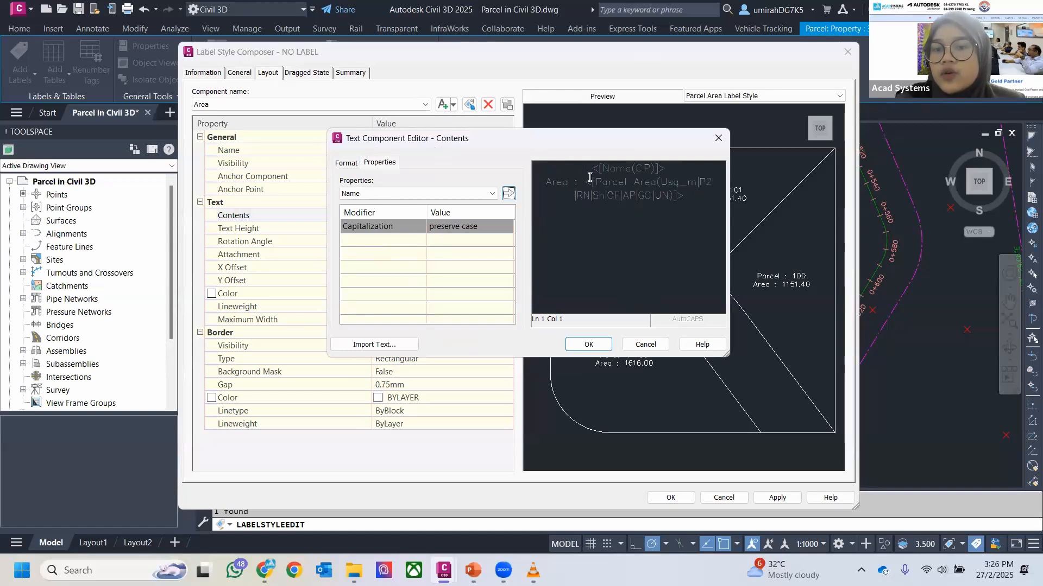
key(ctrl+a)
drag(687, 199, 551, 160)
key(Delete)
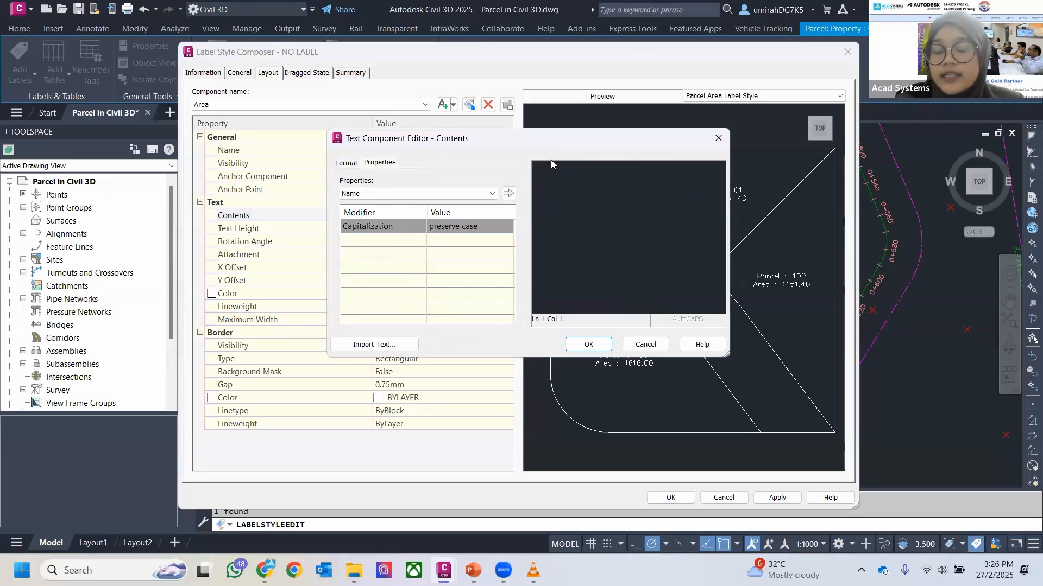
click(585, 347)
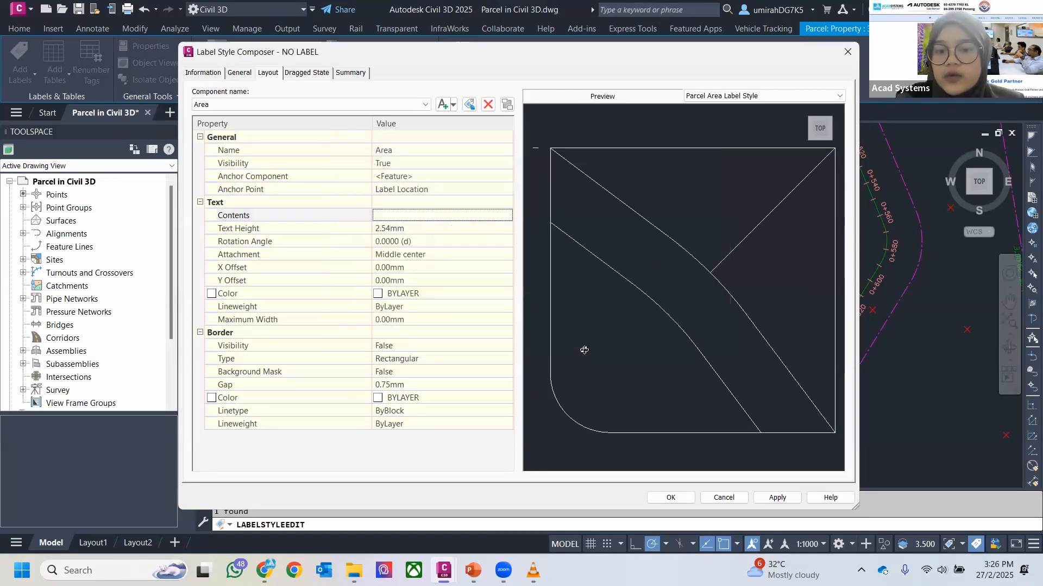
Step: Save the NO LABEL style and apply it to the Property 3 right-of-way parcel
key(Return)
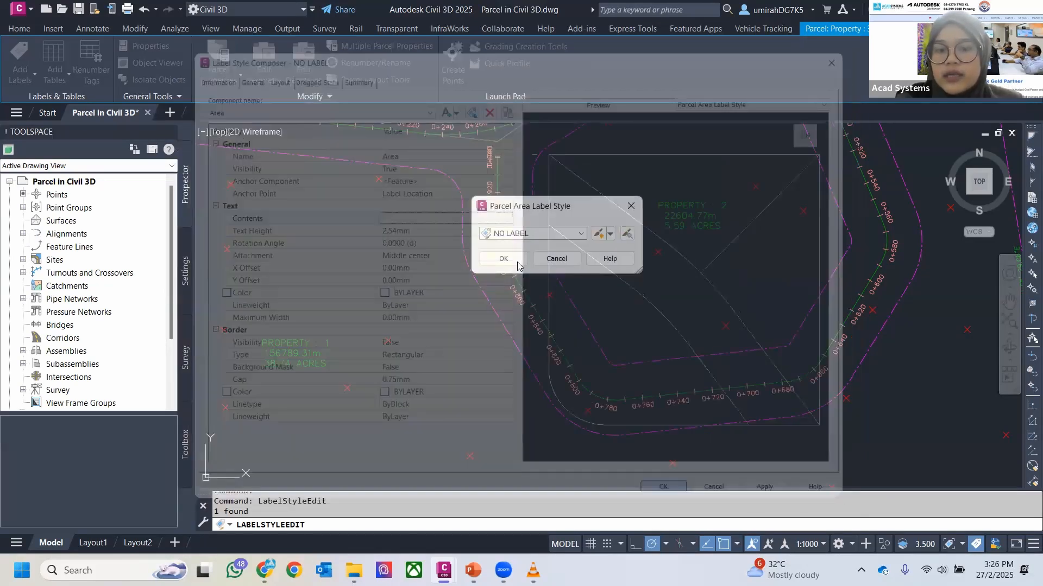
key(Return)
scroll(492, 230, down, 3)
key(Escape)
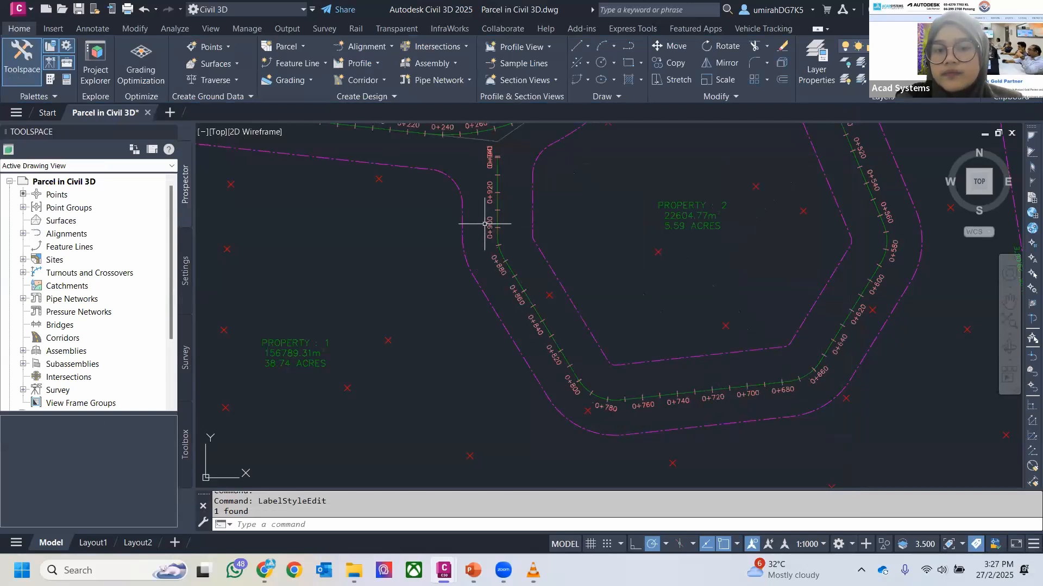
Step: Examine the right-of-way parcel along the road and the neighbouring Property 1 and Property 2 parcels
middle_drag(507, 226, 528, 239)
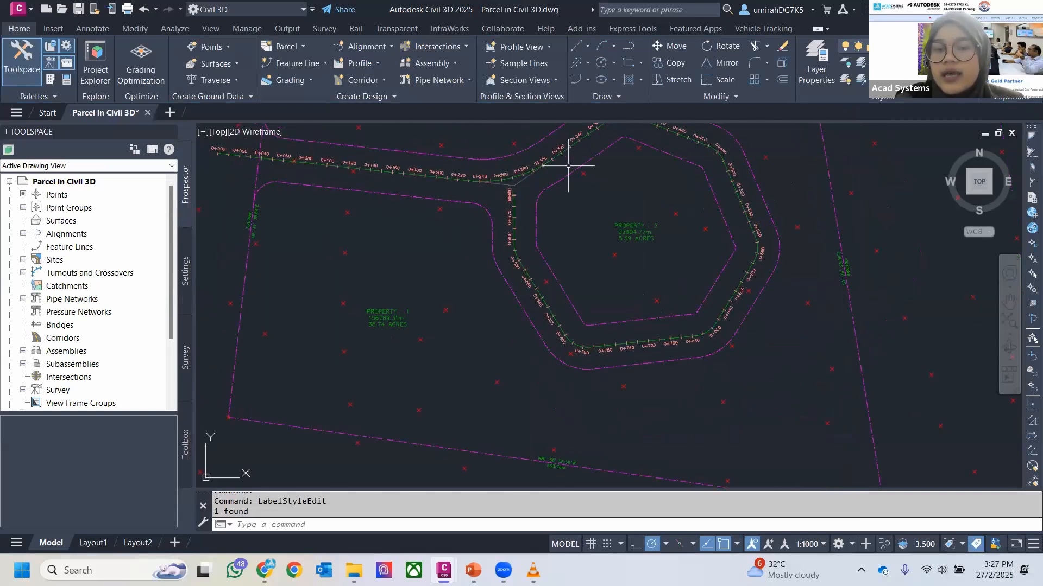
scroll(547, 235, up, 3)
scroll(587, 226, down, 3)
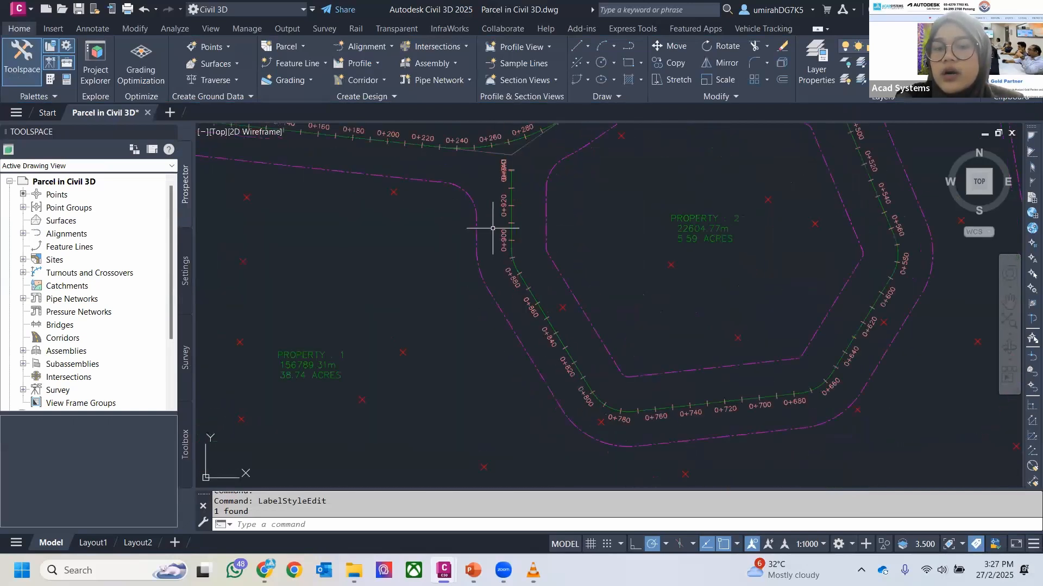
middle_drag(466, 210, 532, 225)
scroll(533, 225, down, 4)
scroll(536, 237, up, 4)
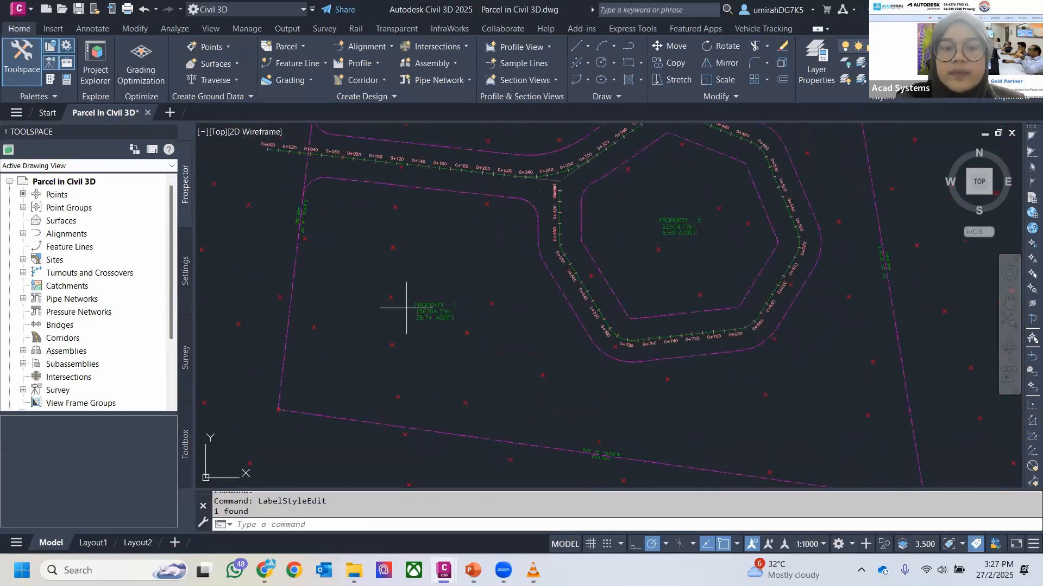
click(406, 307)
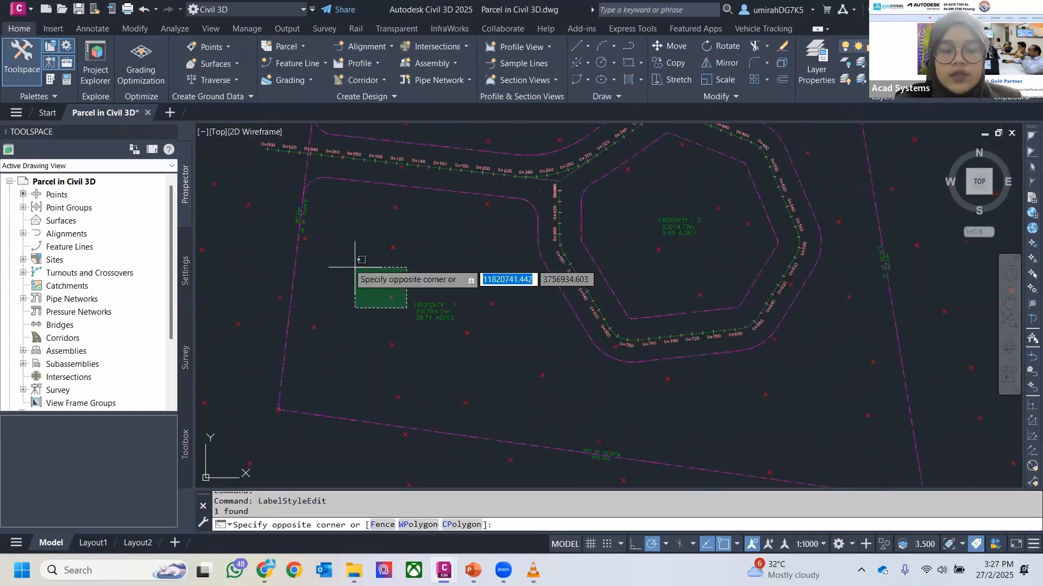
key(Escape)
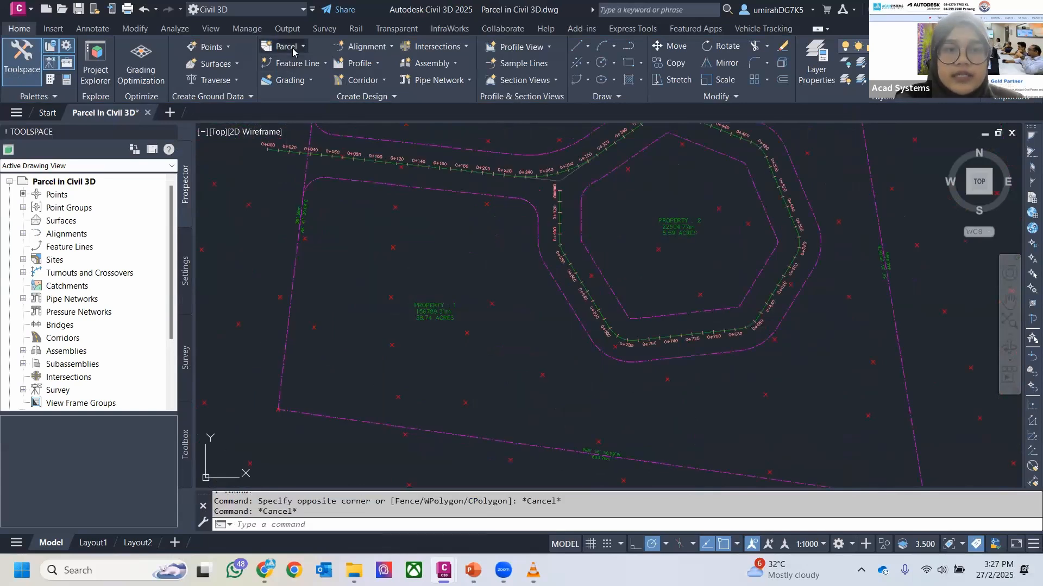
Step: Start the parcel creation layout tools and set the minimum parcel area to 17000 sq.m
click(288, 47)
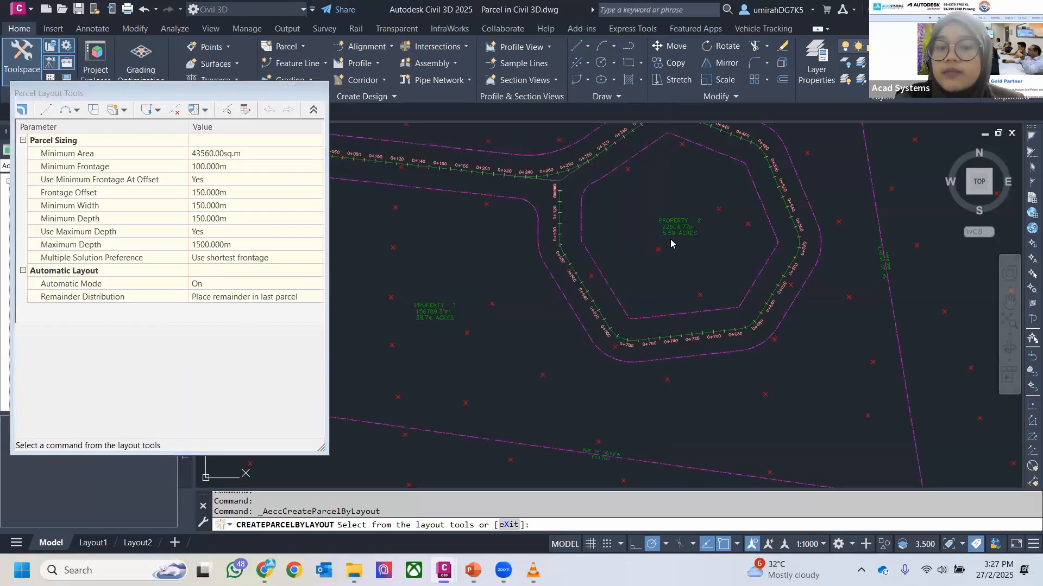
drag(448, 96, 111, 88)
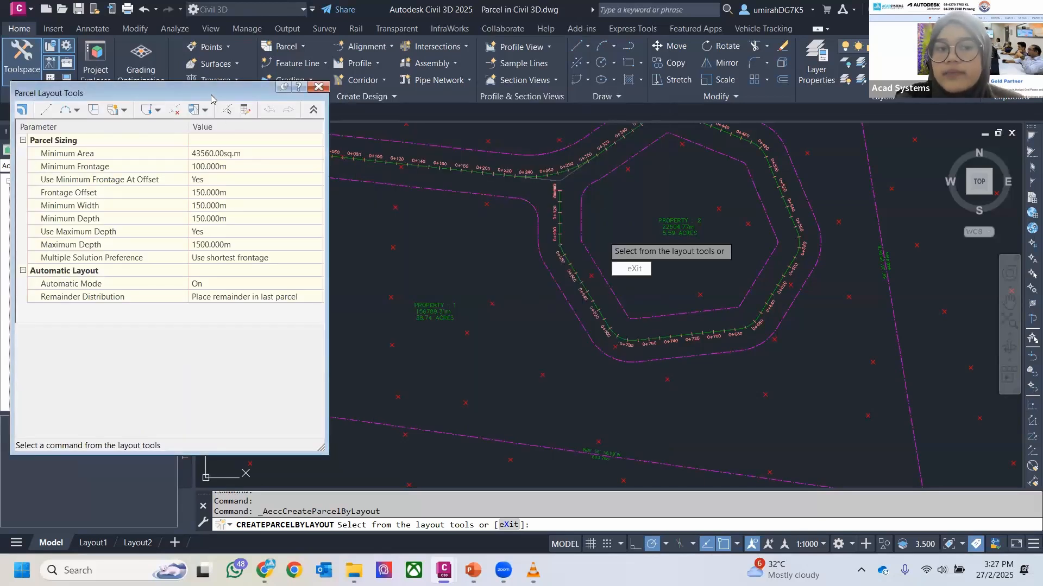
drag(211, 98, 504, 96)
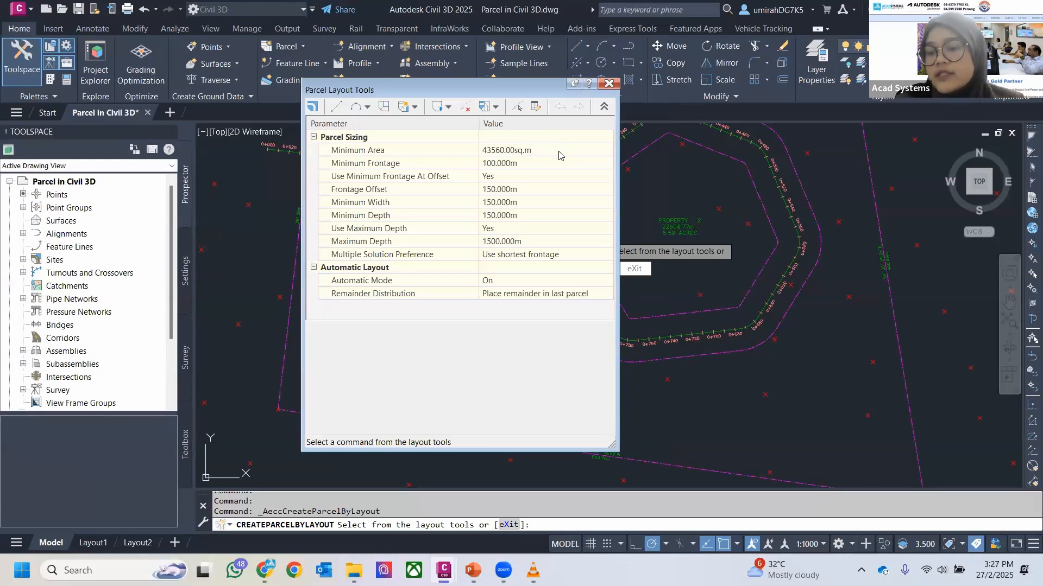
click(573, 151)
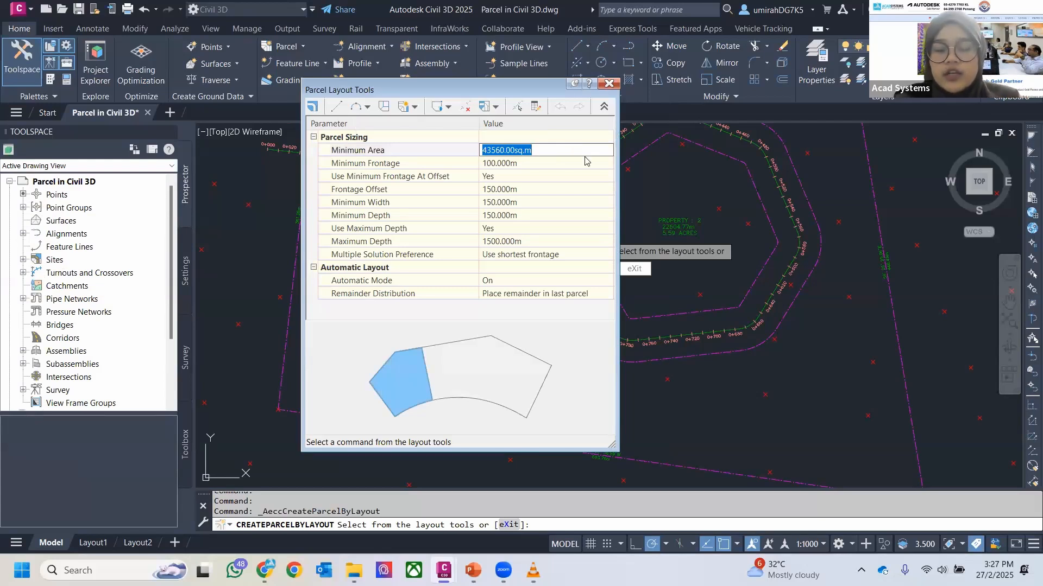
text(1)
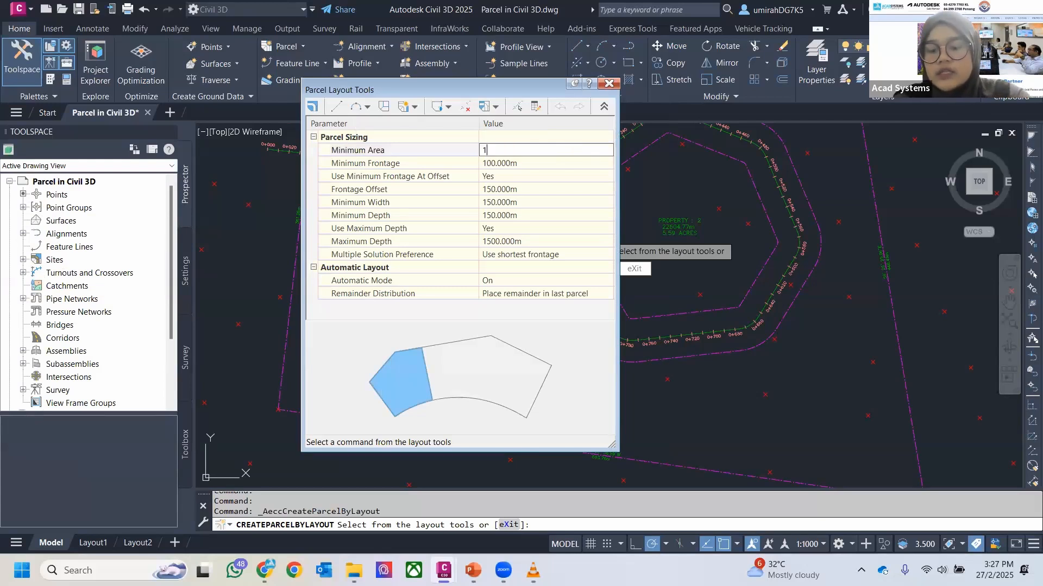
key(BackSpace)
key(BackSpace)
key(BackSpace)
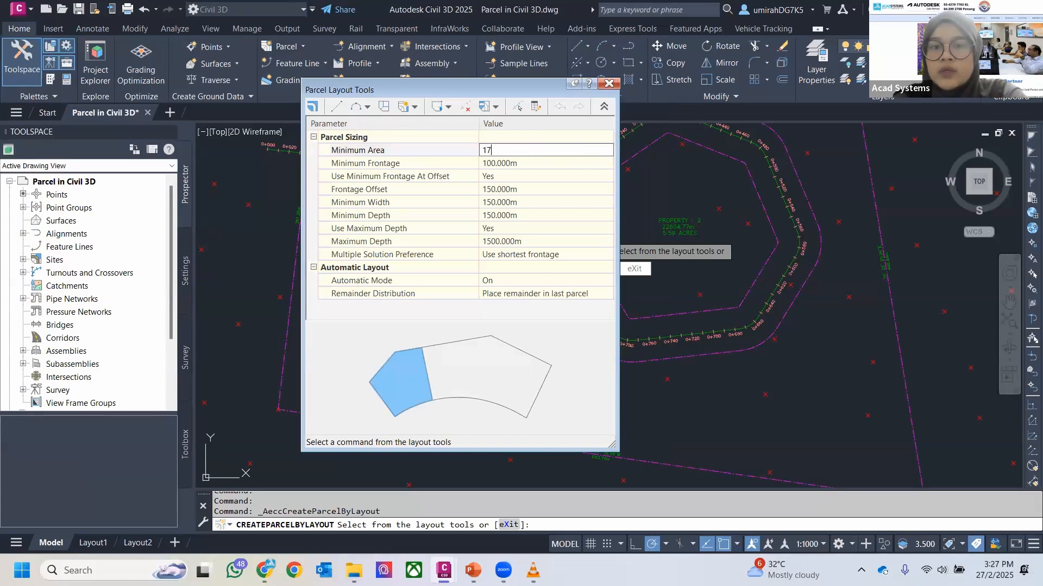
text(000)
Step: Set both the minimum frontage and the frontage offset to 10 m in the parcel sizing parameters
click(536, 163)
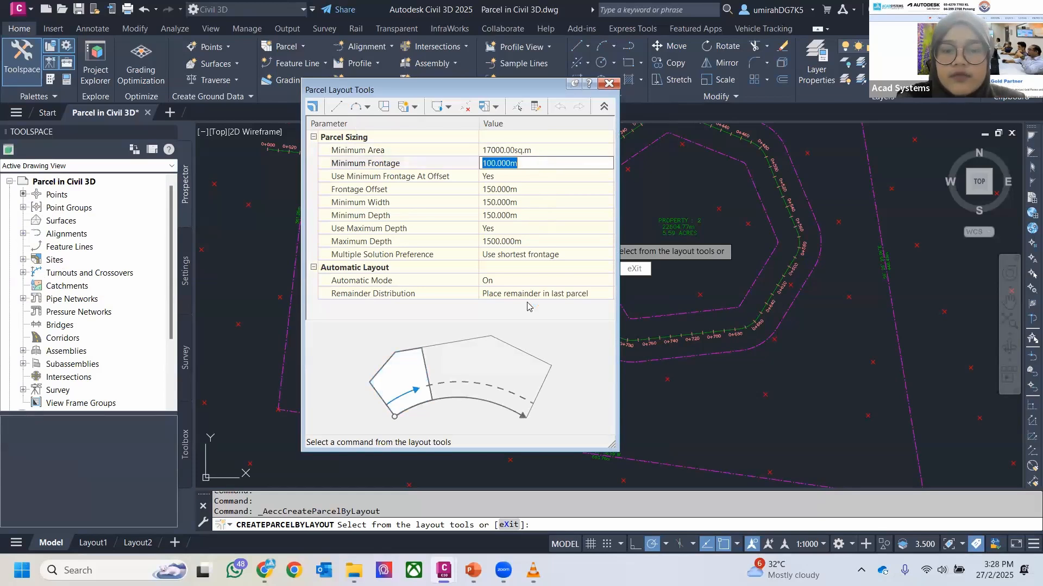
key(Return)
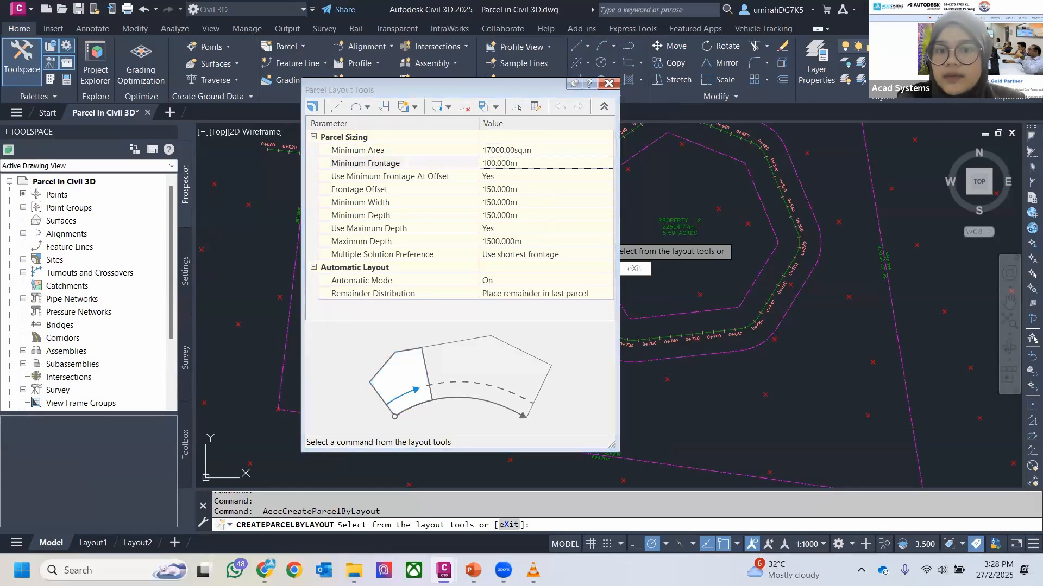
key(alt+Tab)
key(alt+Tab)
text(10)
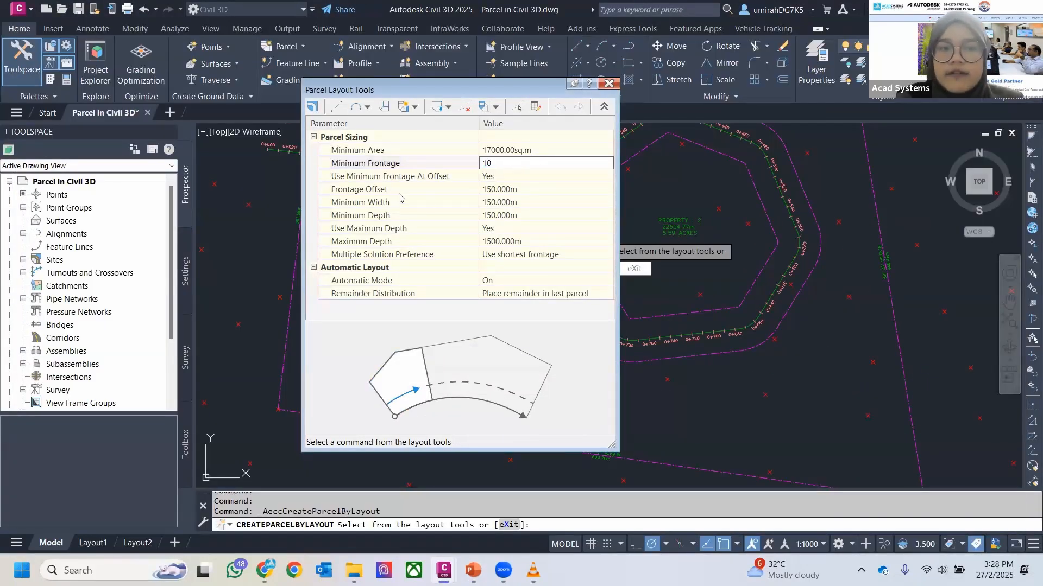
click(411, 190)
click(530, 186)
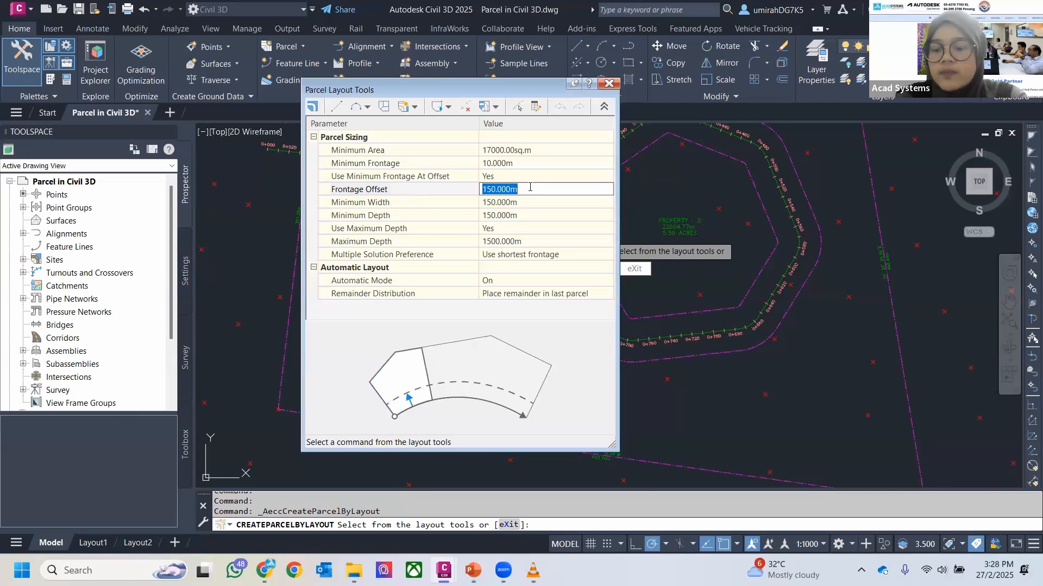
text(10)
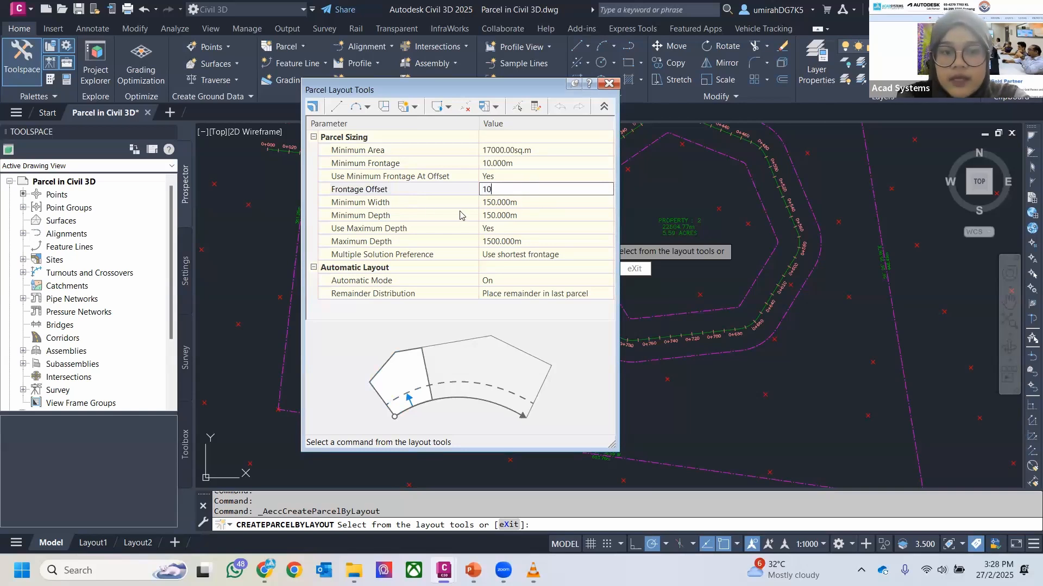
Step: Set both the minimum width and the minimum depth to 75 m in the parcel sizing parameters
click(535, 201)
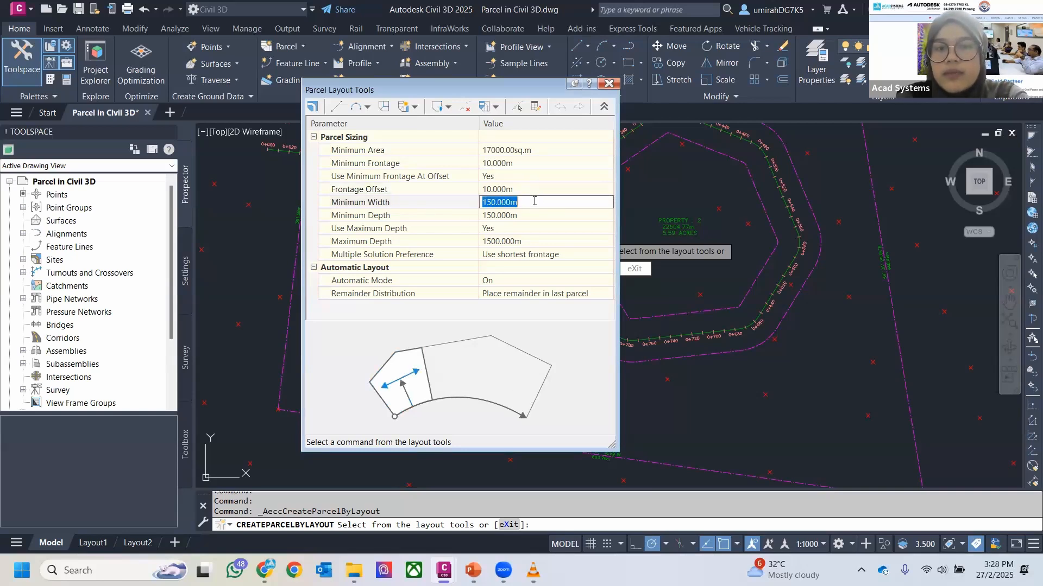
text(75)
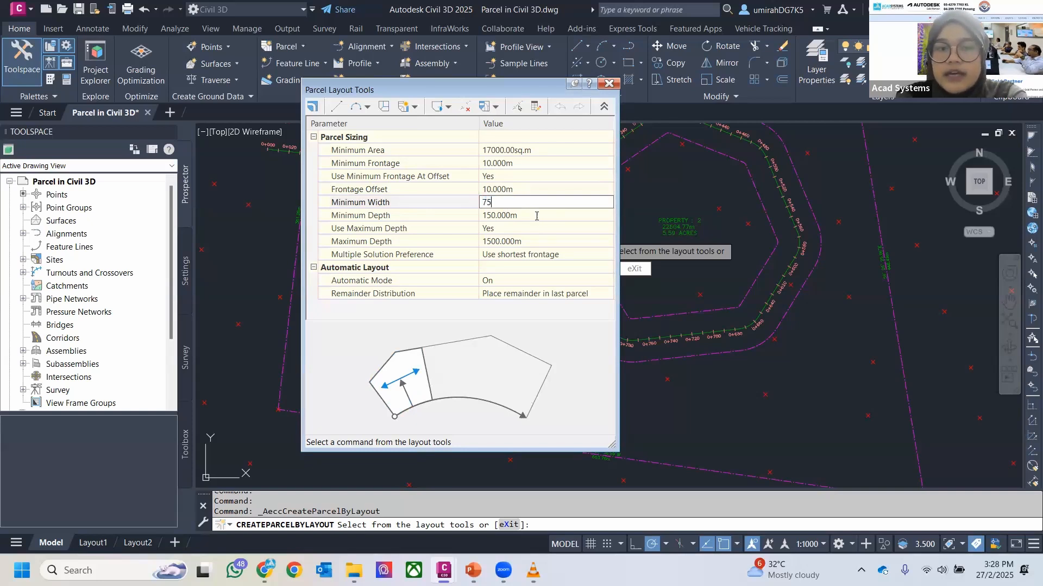
click(536, 215)
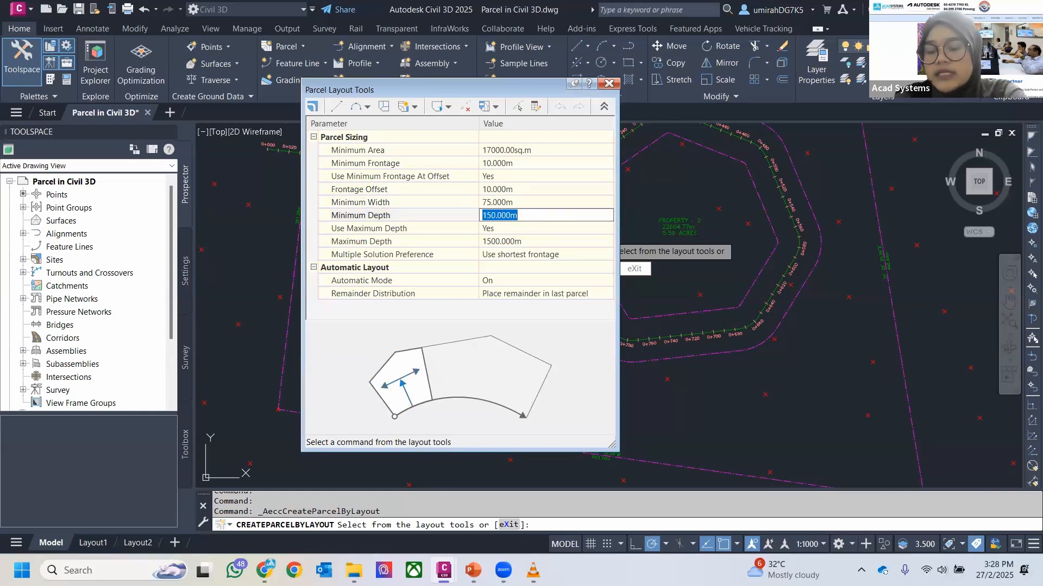
text(75)
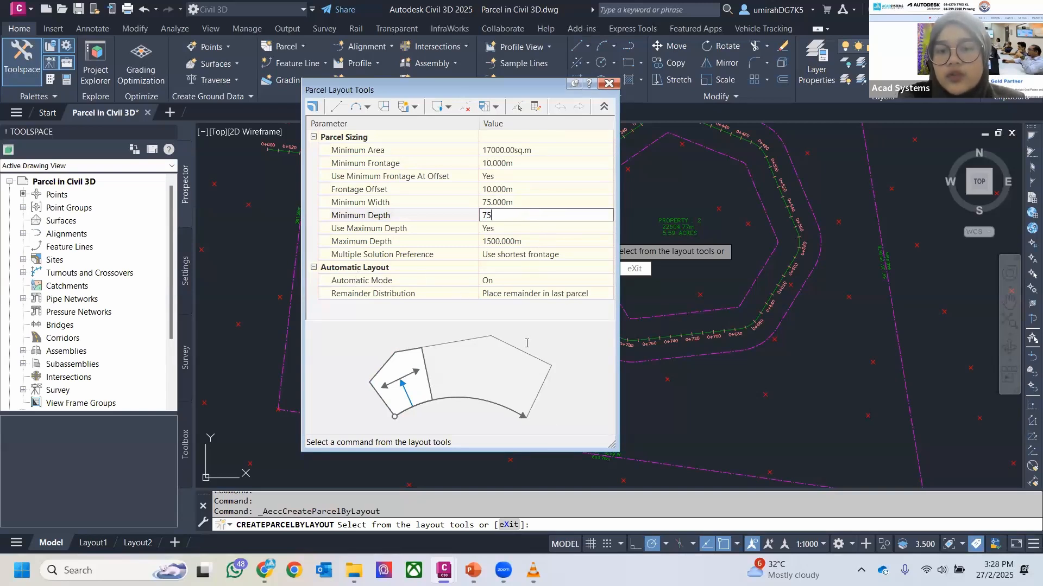
key(Return)
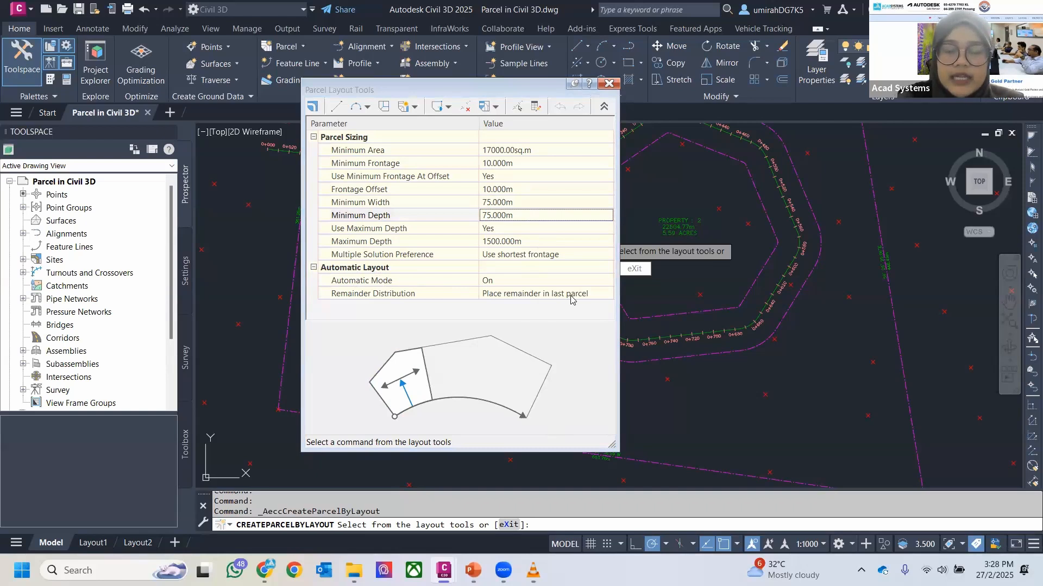
Step: Start subdividing the property with the Slide Line - Create tool
click(474, 85)
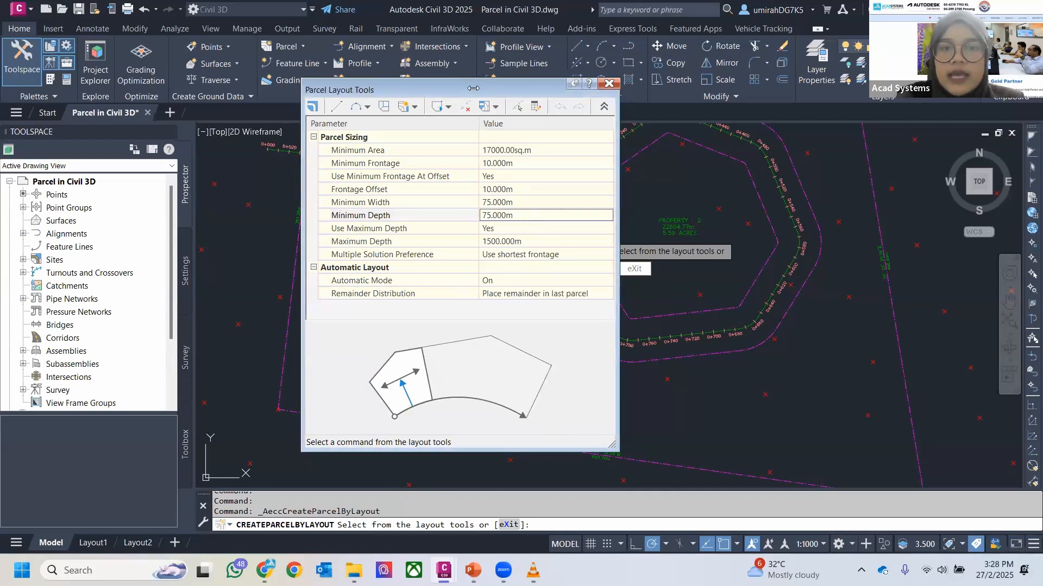
drag(286, 92, 272, 91)
scroll(540, 181, down, 4)
scroll(518, 193, up, 3)
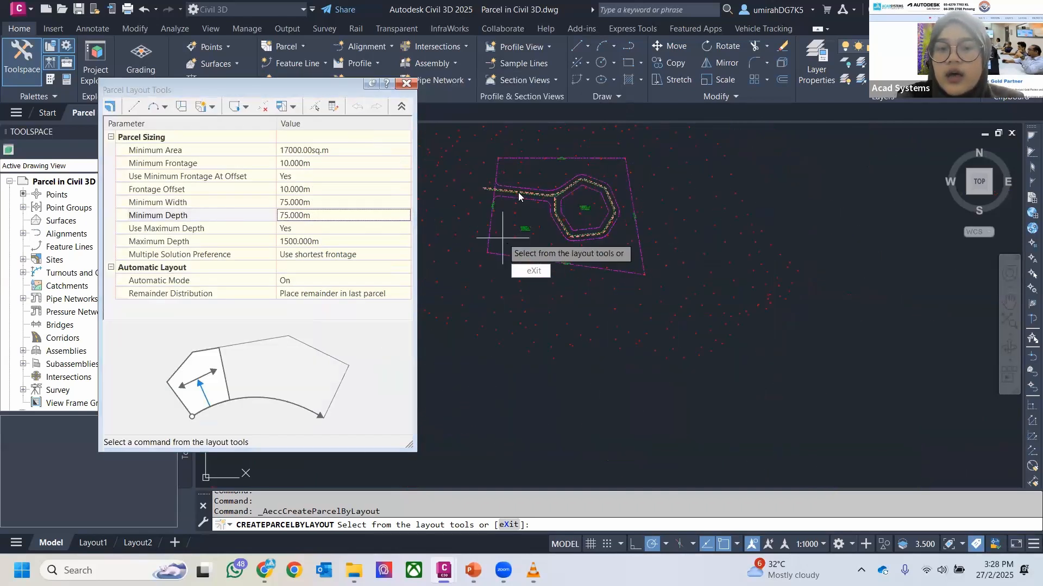
mouse_move(510, 201)
middle_down()
mouse_move(461, 250)
mouse_move(473, 259)
middle_up()
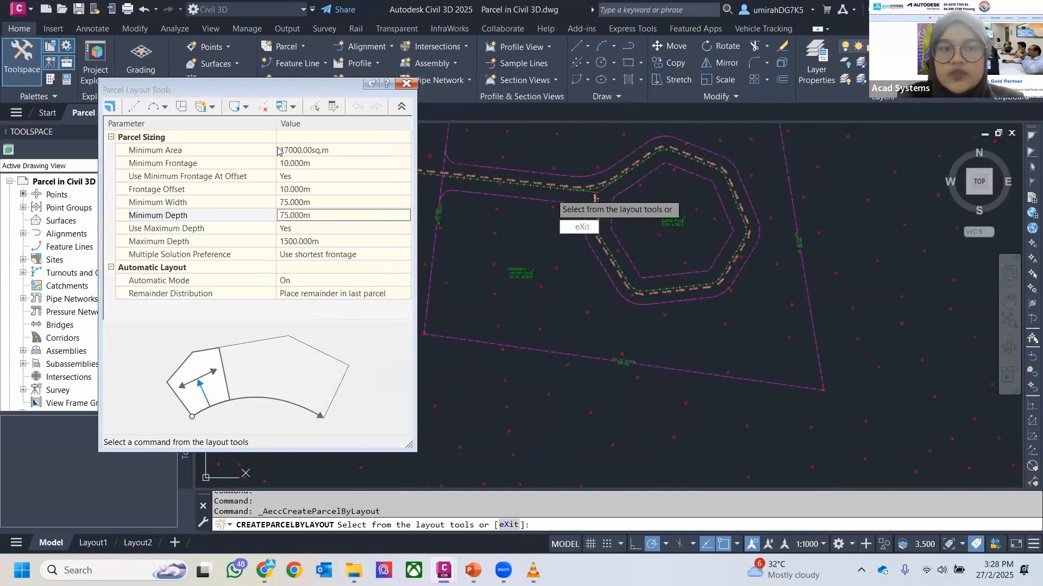
click(255, 89)
drag(254, 88, 384, 101)
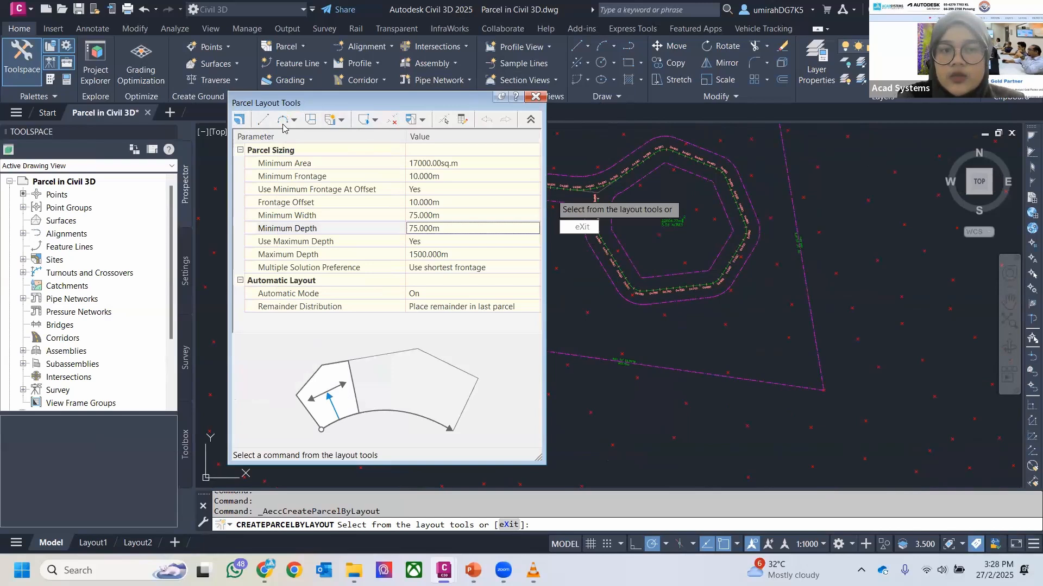
click(341, 120)
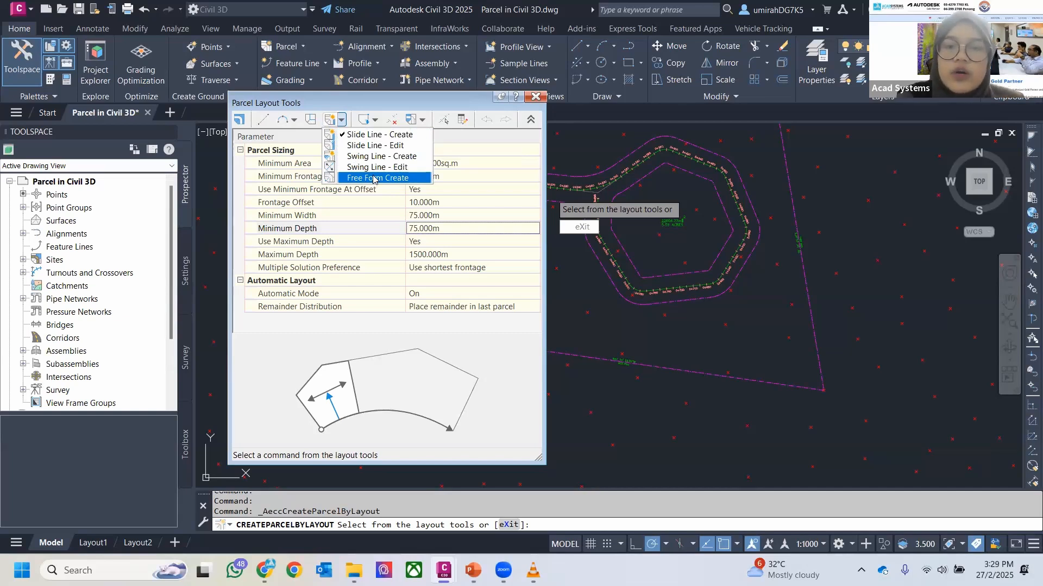
click(357, 136)
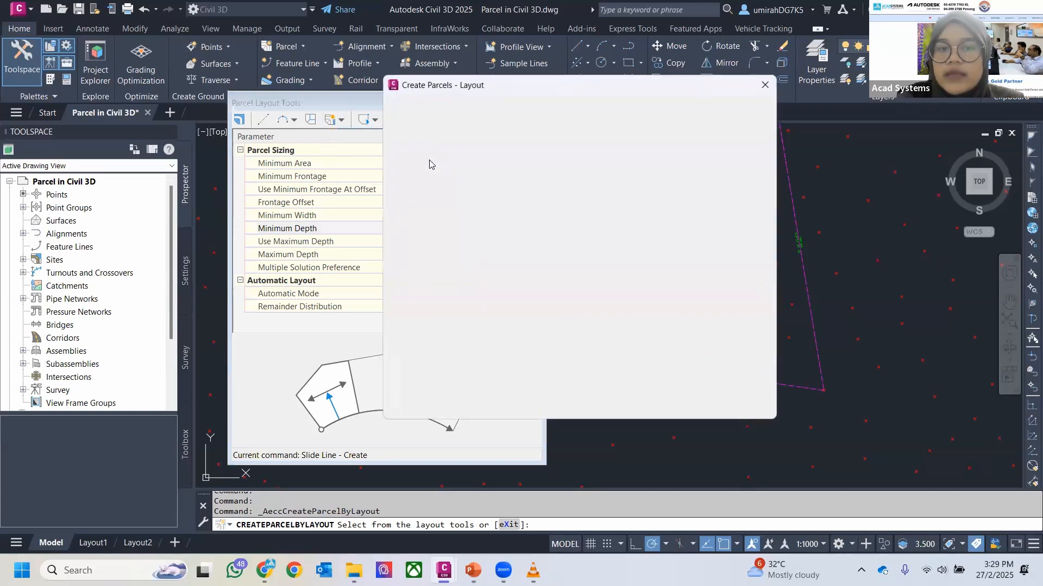
Step: Configure the new Site 1 parcels with the Property style, Name Area & Perimeter area labels and automatically added segment labels
drag(441, 92, 607, 105)
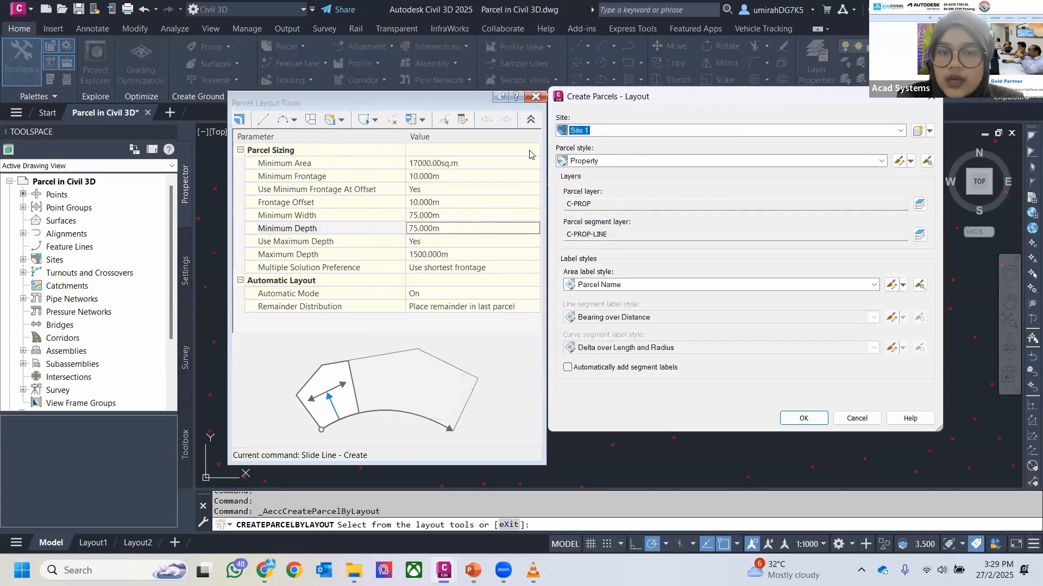
drag(606, 103, 353, 86)
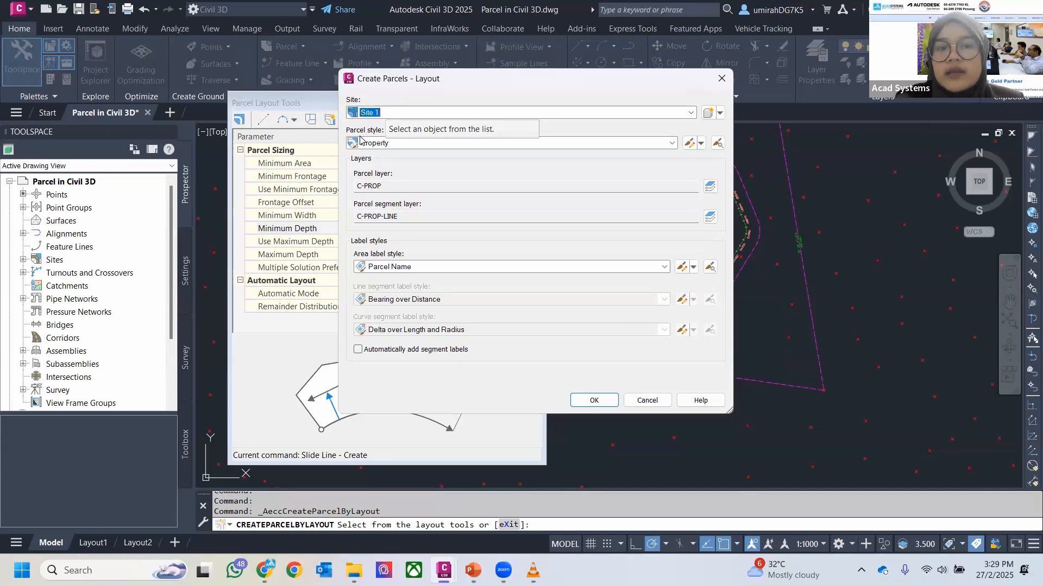
click(405, 145)
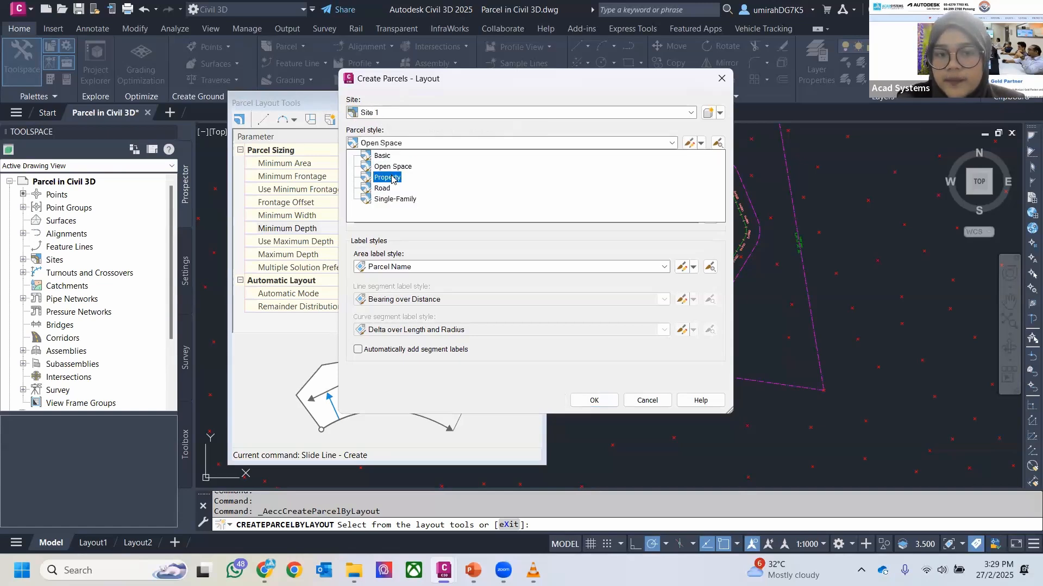
click(392, 178)
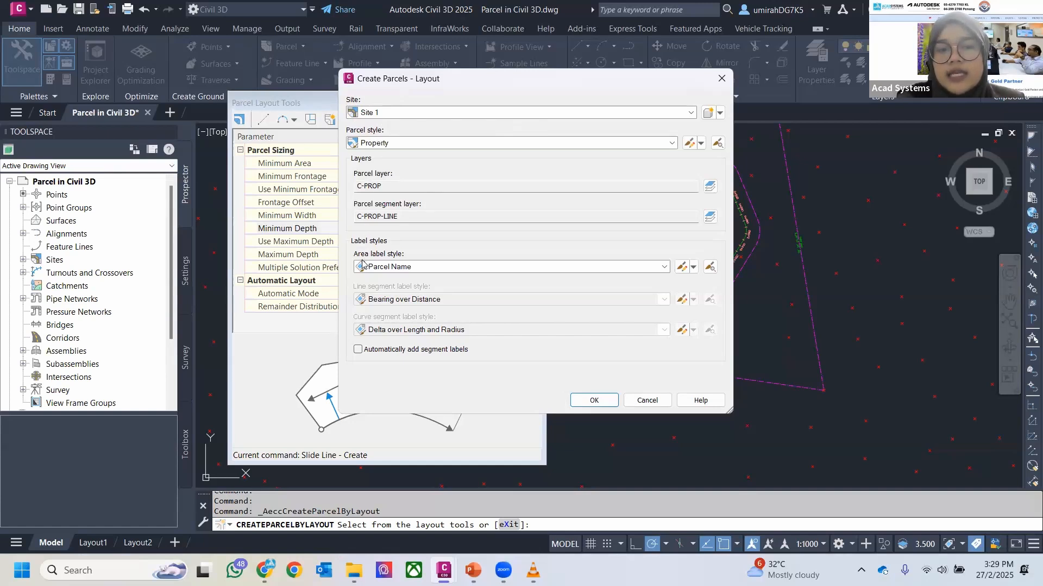
click(433, 268)
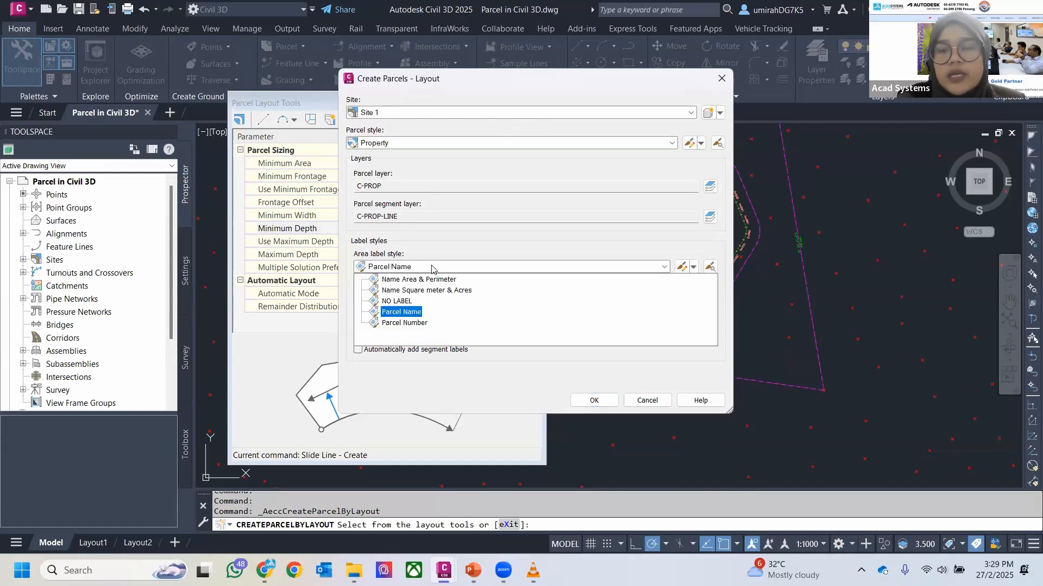
click(454, 280)
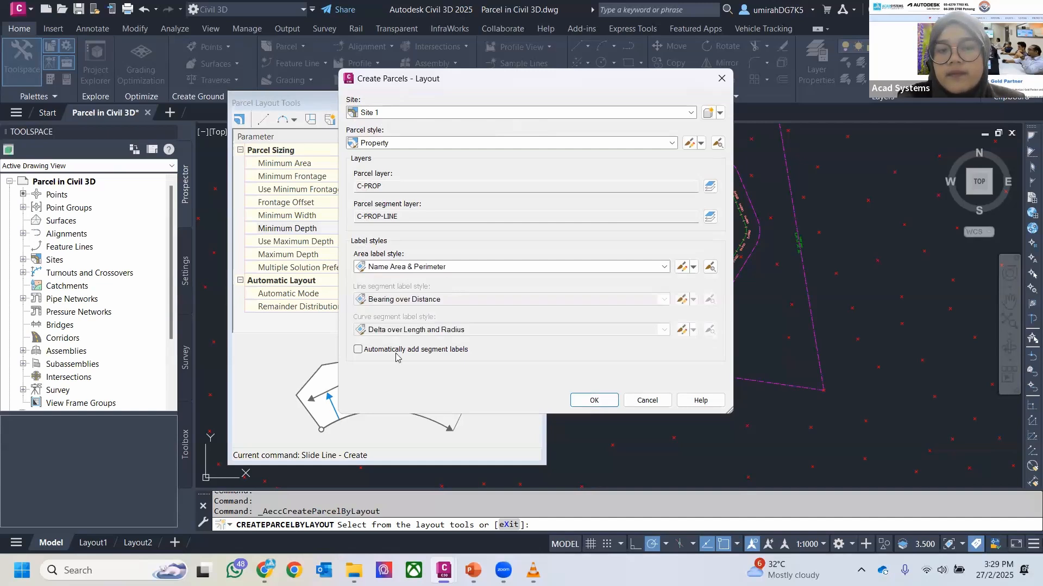
click(374, 351)
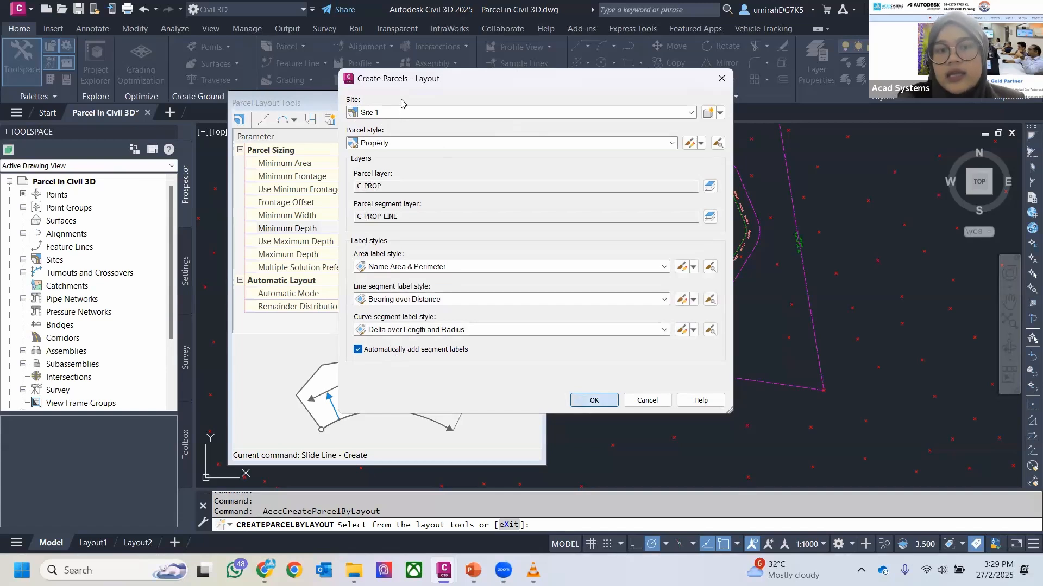
key(Return)
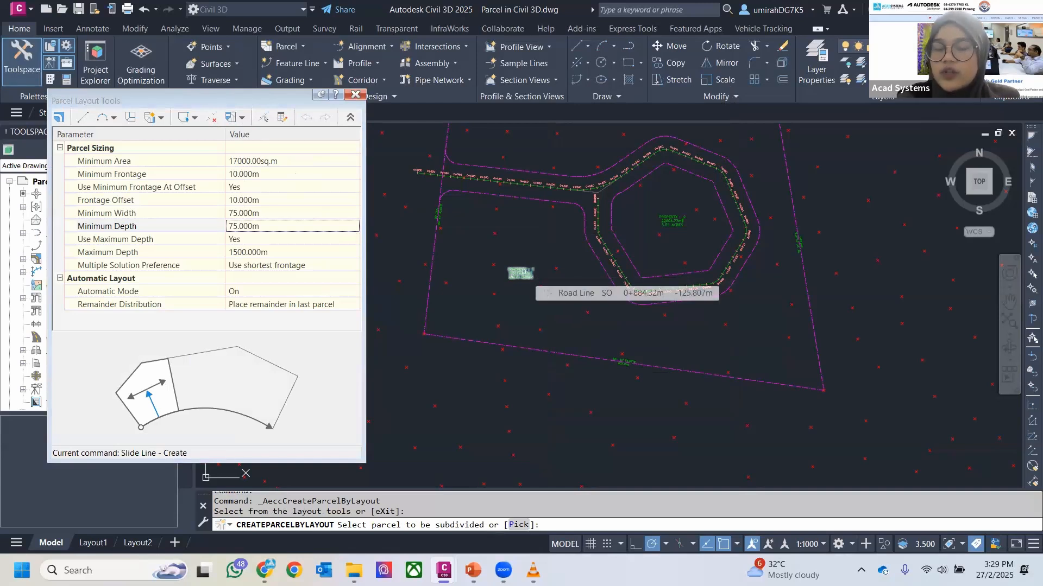
Step: Choose Property 1 as the parcel to subdivide and trace its frontage along the whole right-of-way boundary, around the hexagonal loop and back
click(521, 272)
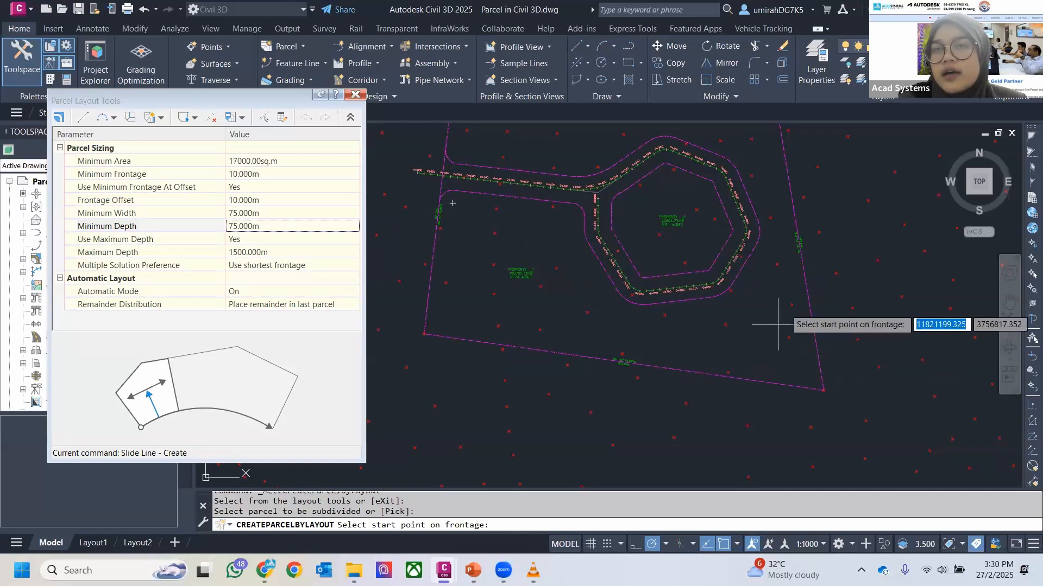
middle_drag(570, 217, 557, 257)
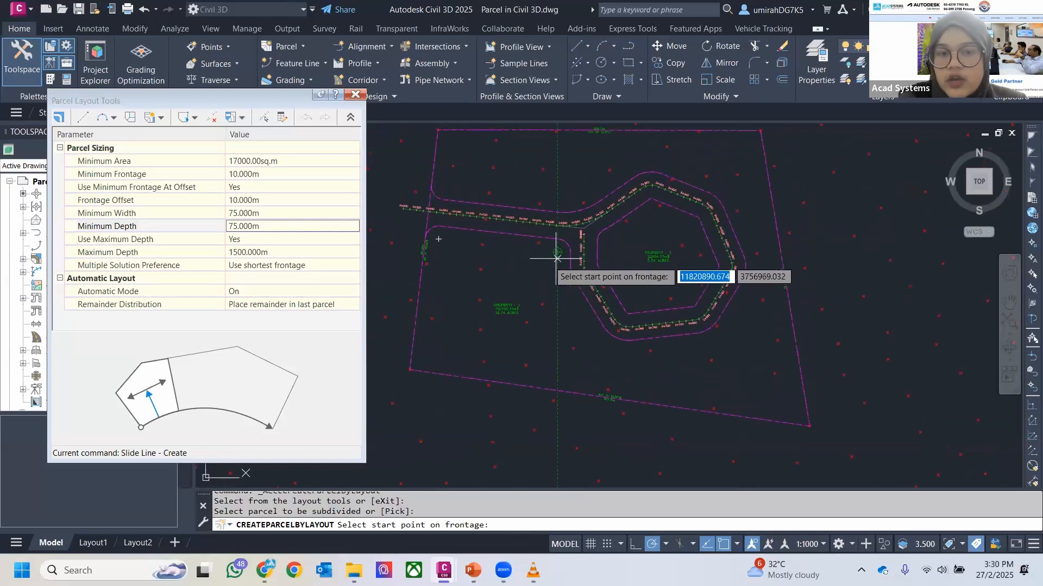
scroll(426, 237, up, 5)
click(410, 235)
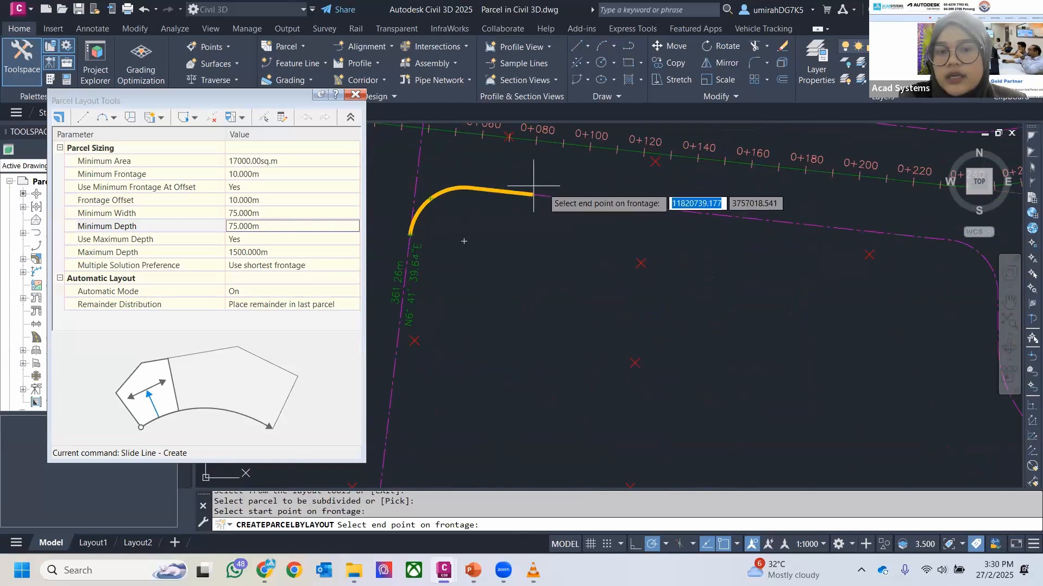
scroll(533, 186, down, 5)
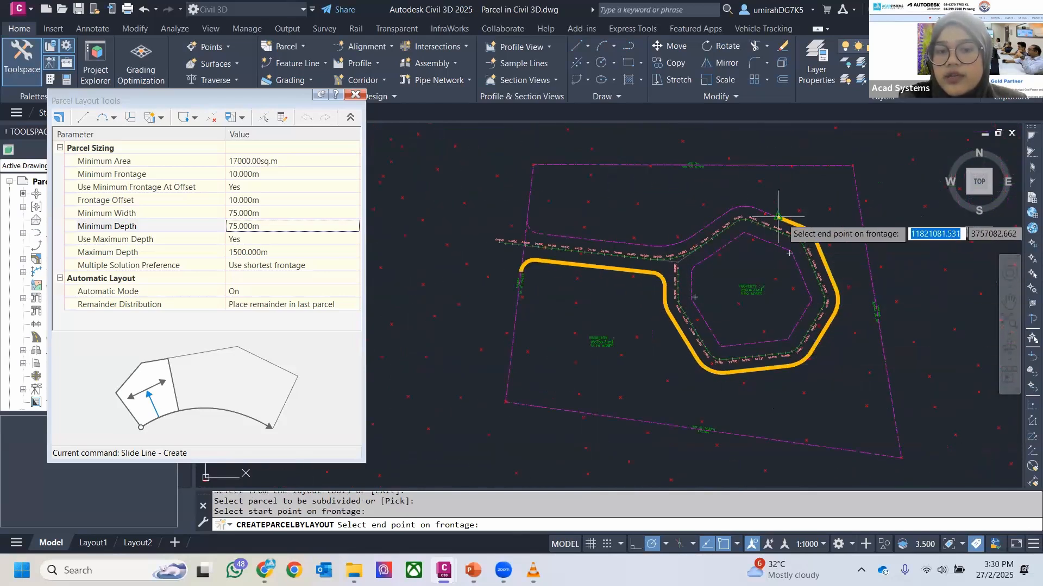
click(530, 228)
Step: Specify the lot line angle in the drawing and accept the generated subdivision of Property 1
middle_drag(590, 243, 495, 217)
scroll(532, 217, up, 2)
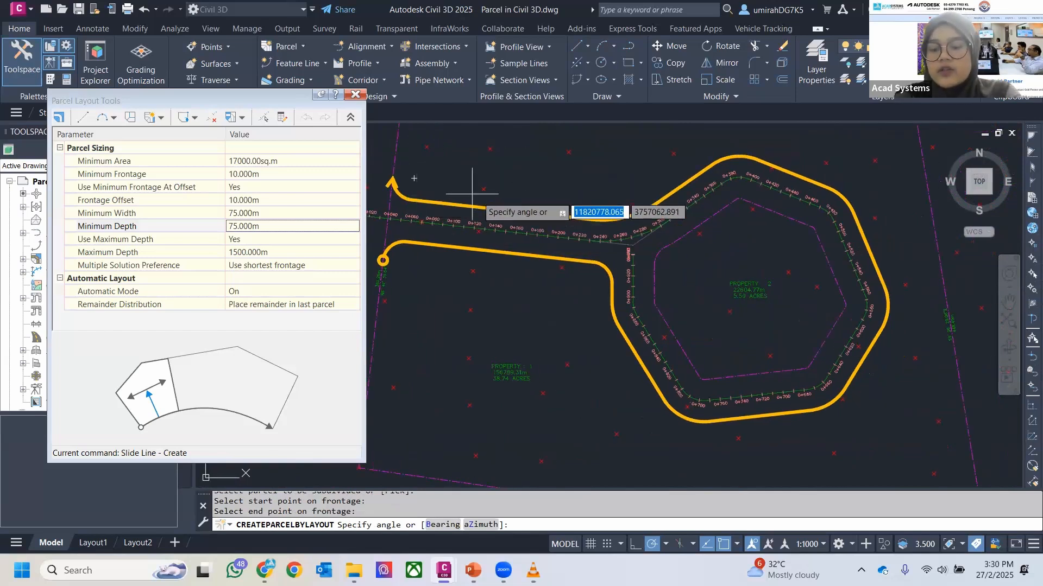
middle_drag(620, 307, 623, 268)
click(575, 252)
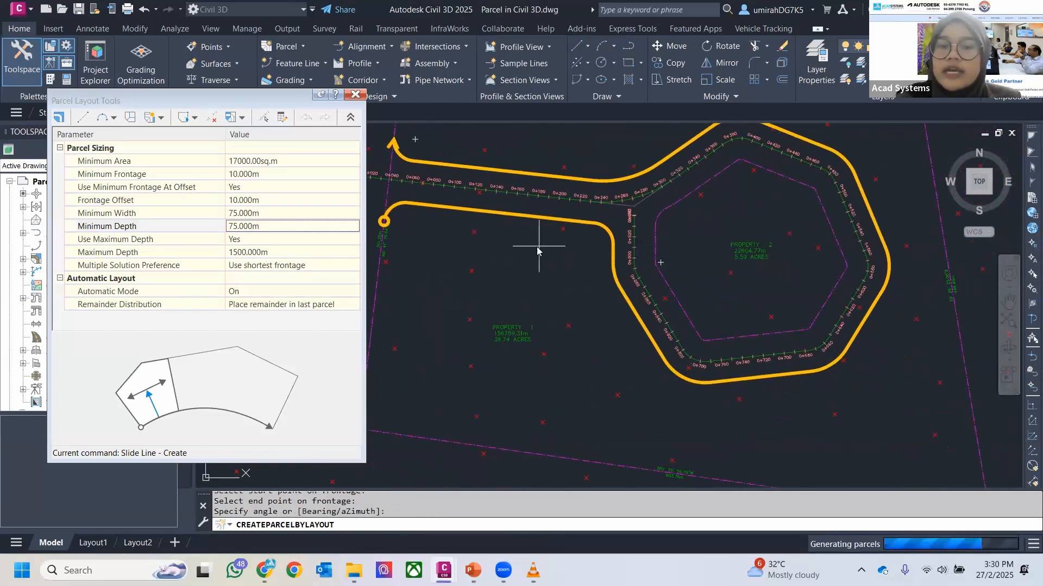
scroll(506, 238, down, 5)
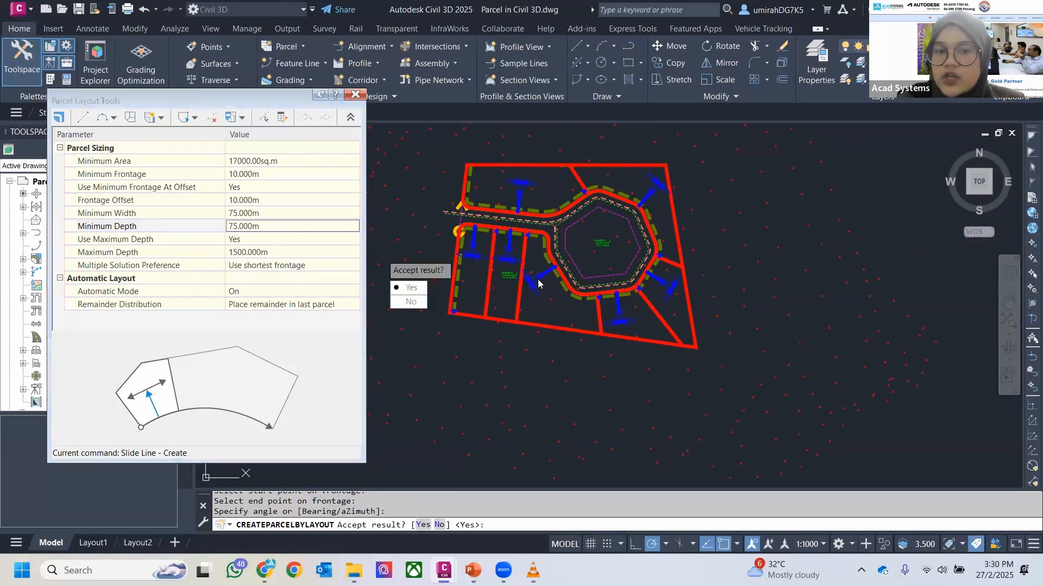
scroll(538, 279, up, 2)
middle_drag(529, 276, 544, 305)
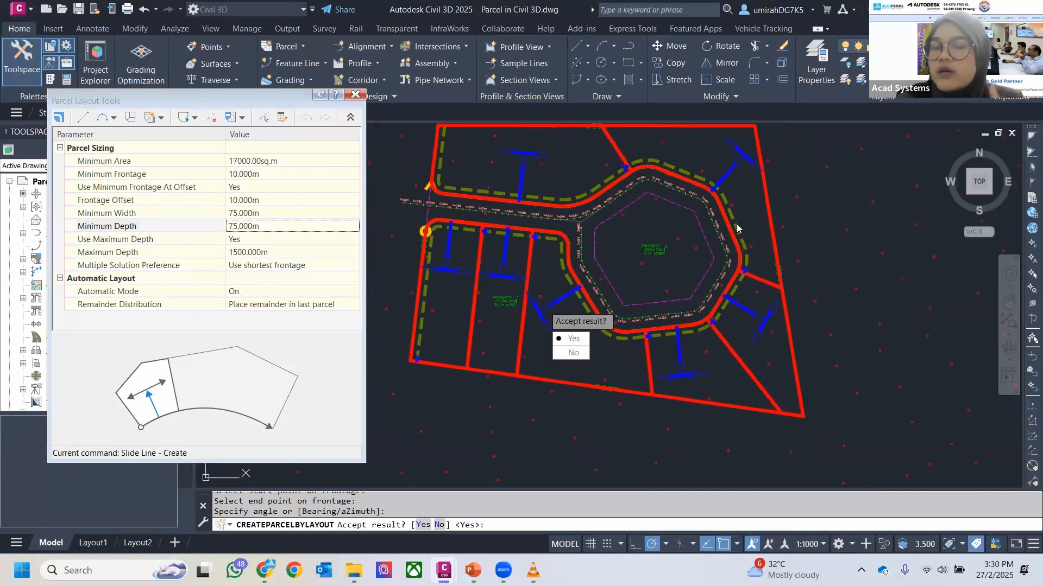
middle_drag(559, 157, 561, 174)
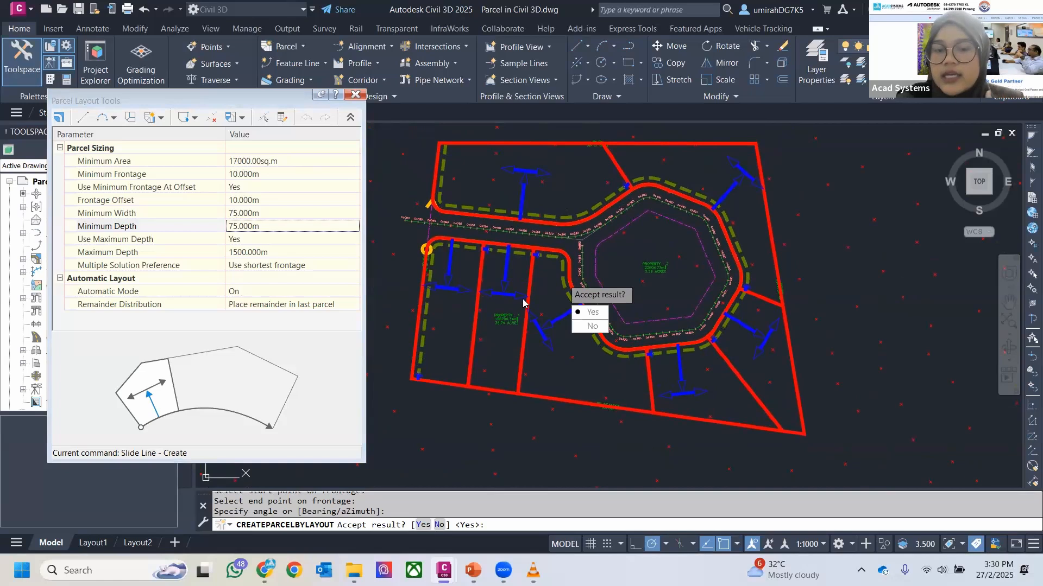
click(588, 312)
Step: Examine the new lots around the road, including their area, perimeter and segment labels
middle_drag(493, 331, 558, 301)
scroll(522, 285, up, 3)
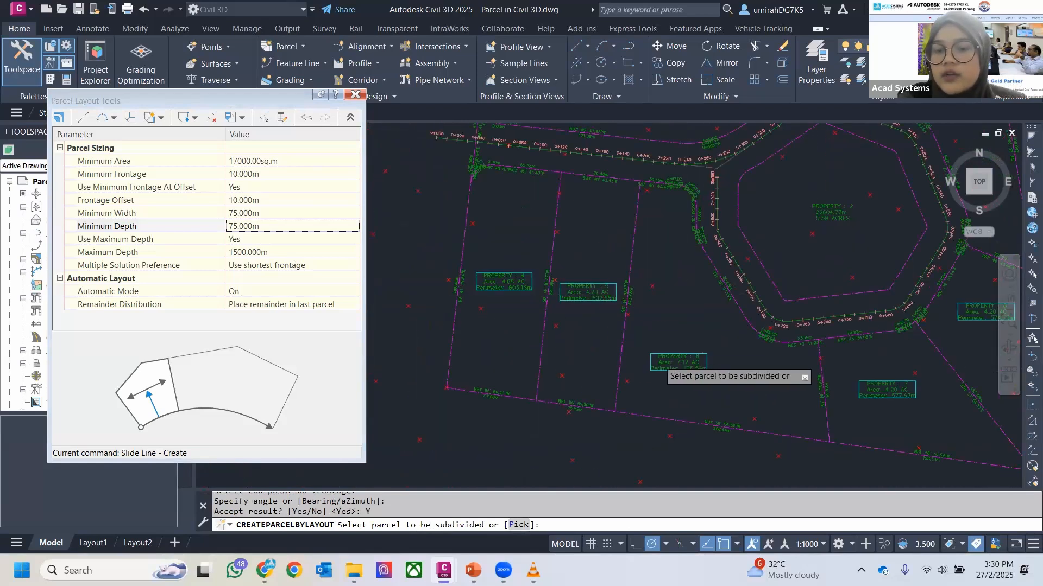
scroll(651, 354, down, 4)
middle_drag(672, 349, 589, 304)
scroll(649, 328, up, 6)
middle_drag(731, 314, 674, 305)
mouse_move(617, 282)
middle_down()
mouse_move(633, 298)
mouse_move(608, 333)
mouse_move(642, 265)
mouse_move(610, 376)
middle_up()
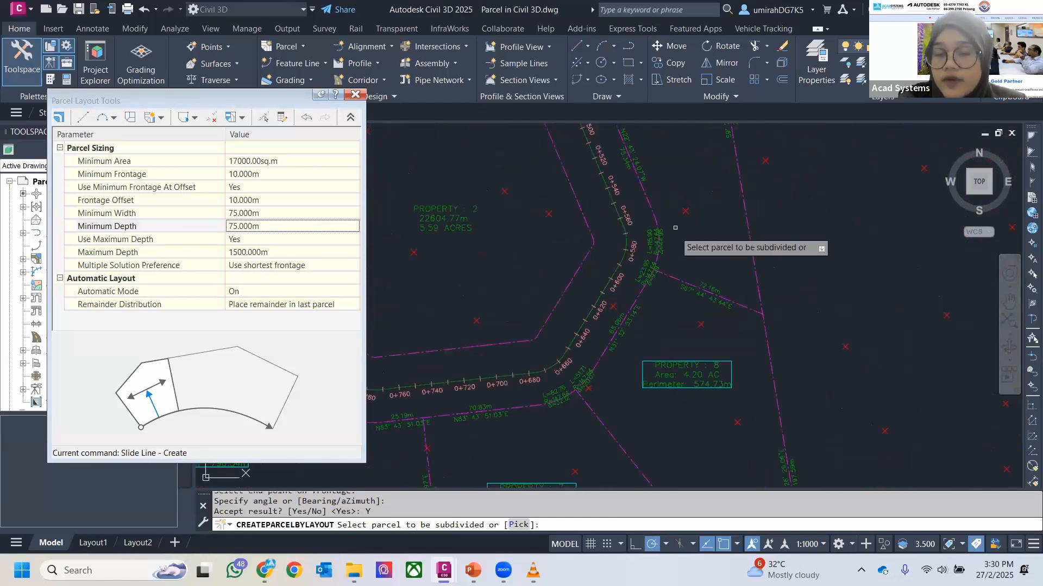
middle_drag(676, 235, 677, 343)
middle_drag(634, 175, 671, 306)
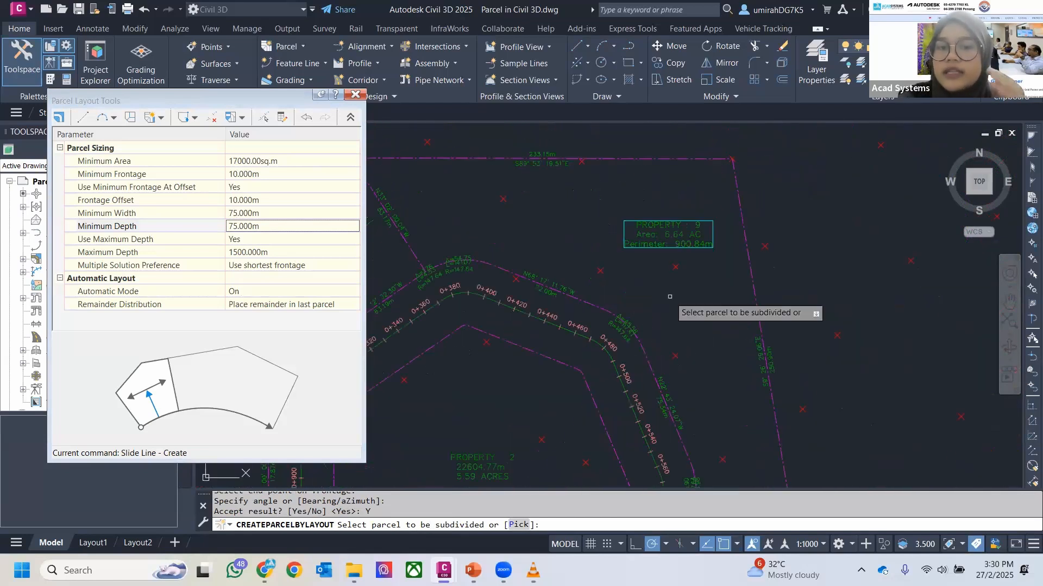
scroll(601, 230, down, 5)
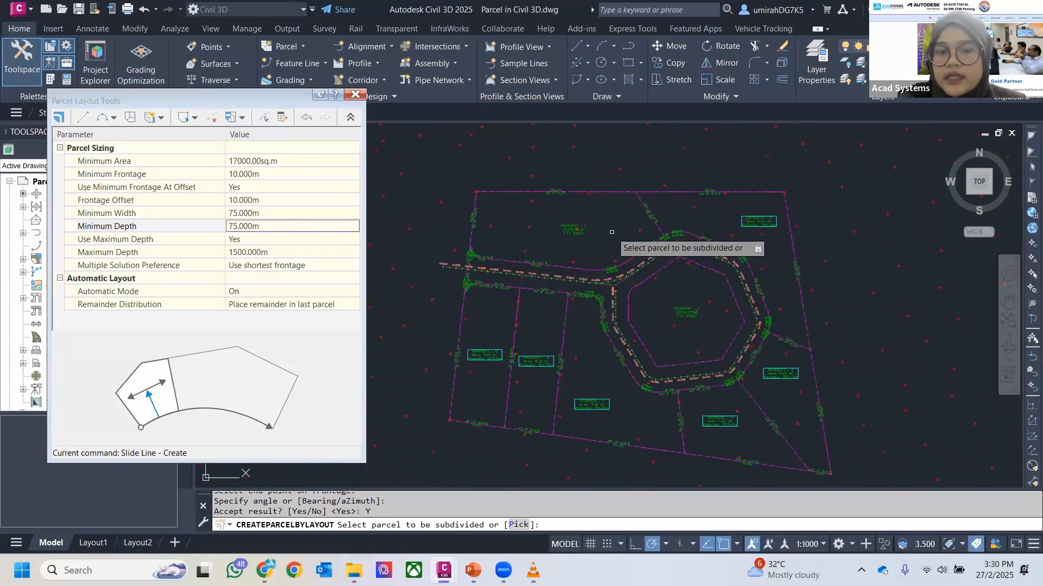
Step: Split a narrow lot off the road end of Property 4 with Free Form Create, directing the lot line from its east to its west boundary
scroll(594, 260, up, 4)
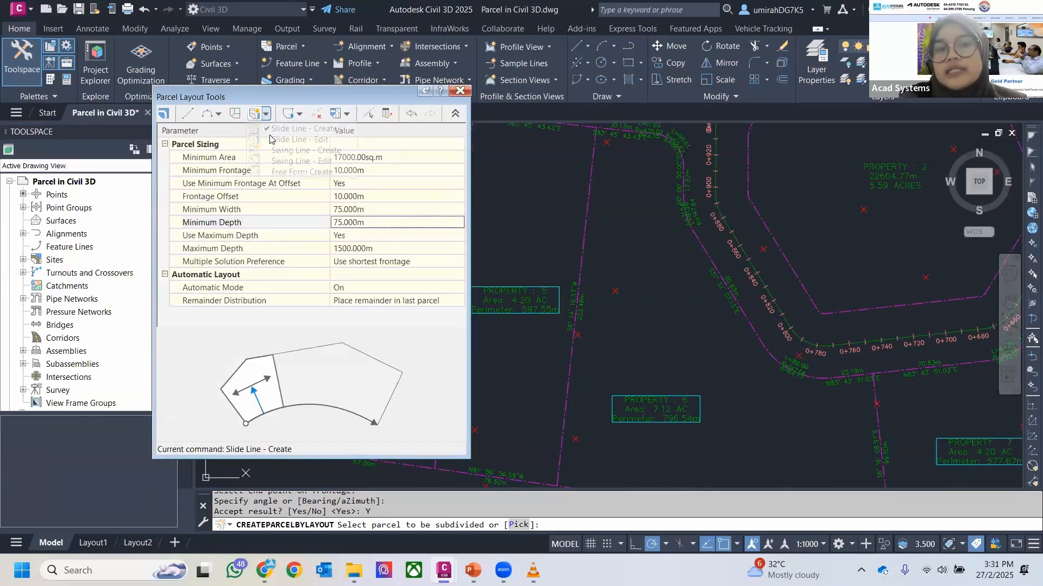
click(266, 114)
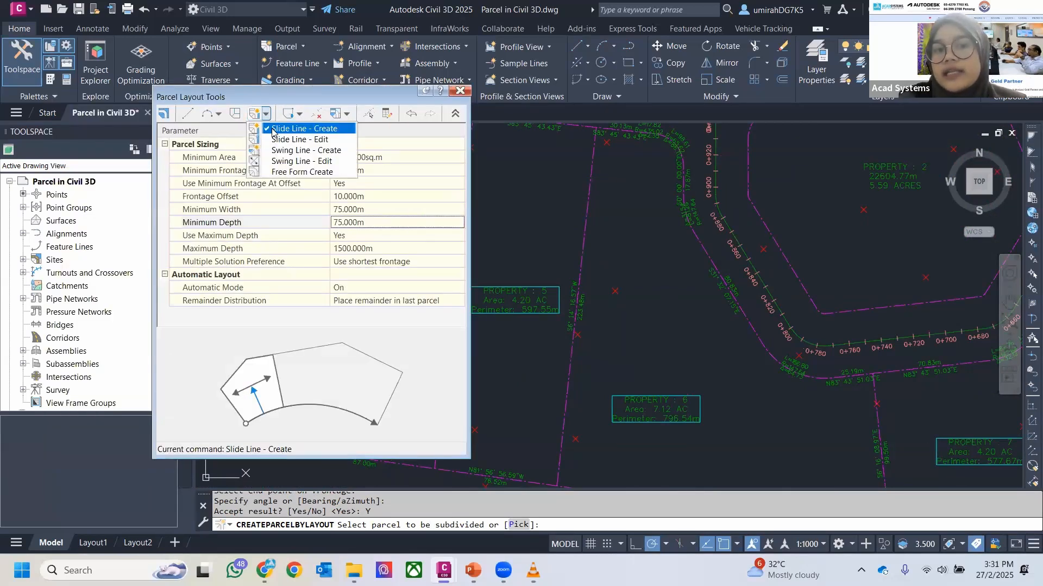
click(281, 172)
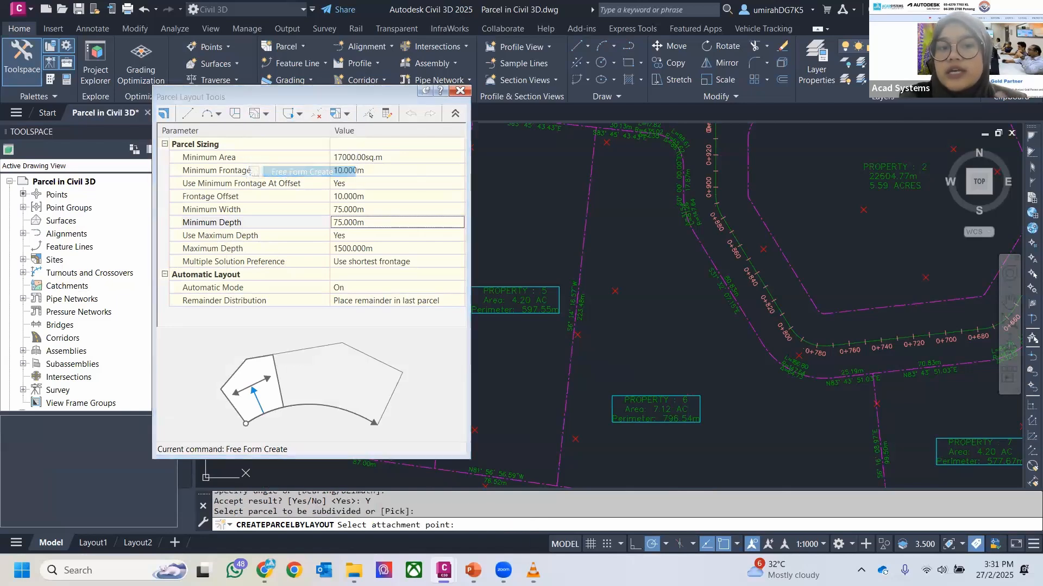
mouse_move(488, 188)
middle_down()
mouse_move(526, 205)
mouse_move(690, 191)
middle_up()
middle_drag(584, 171, 574, 236)
scroll(575, 228, up, 1)
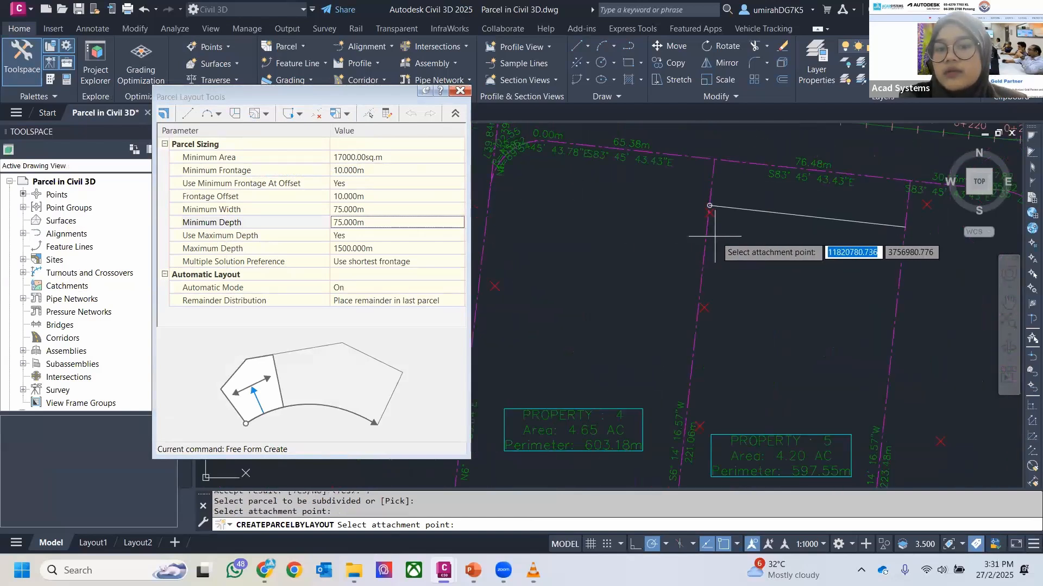
click(707, 213)
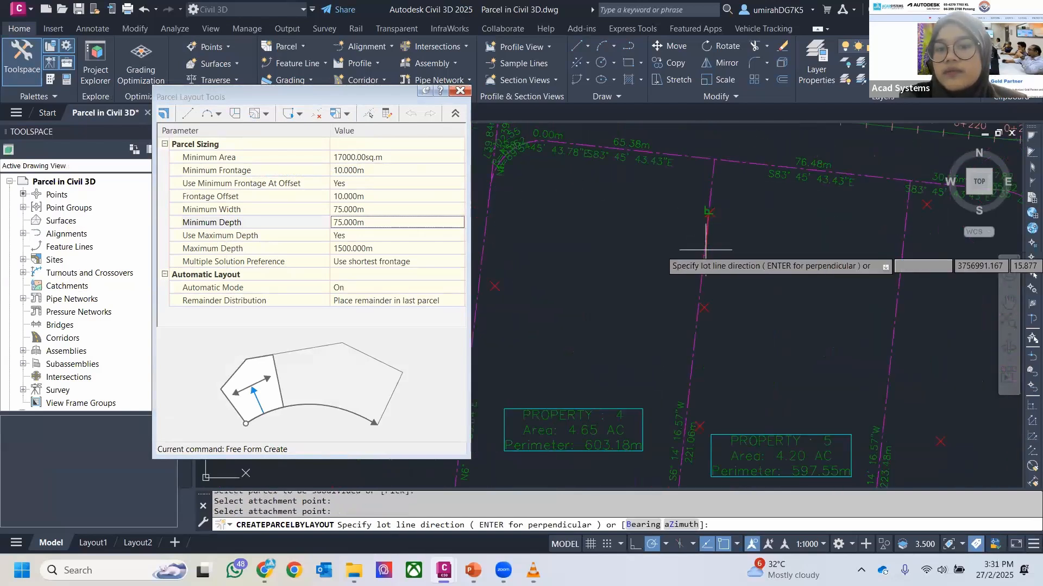
click(501, 204)
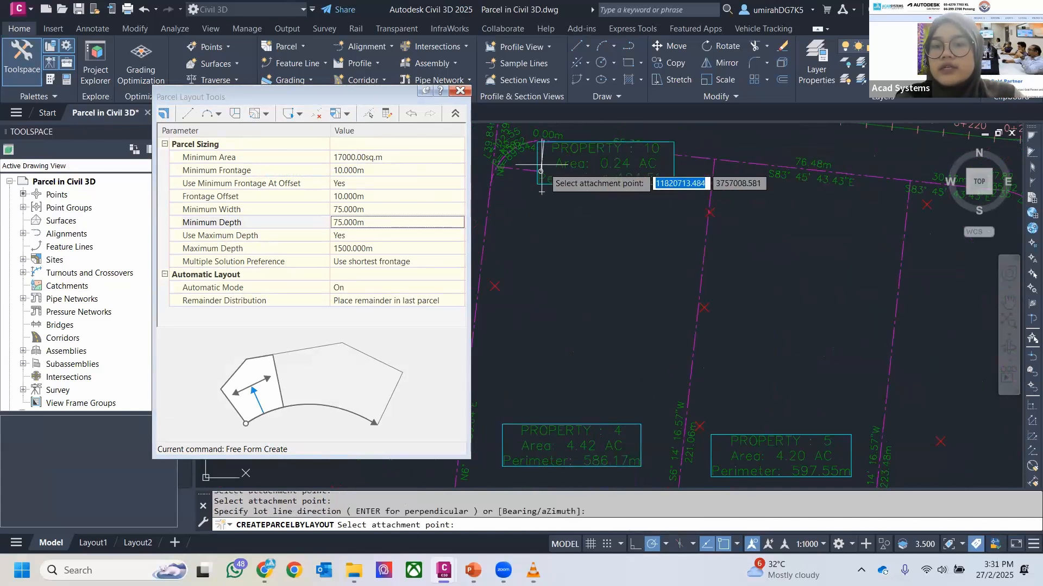
key(Escape)
click(682, 185)
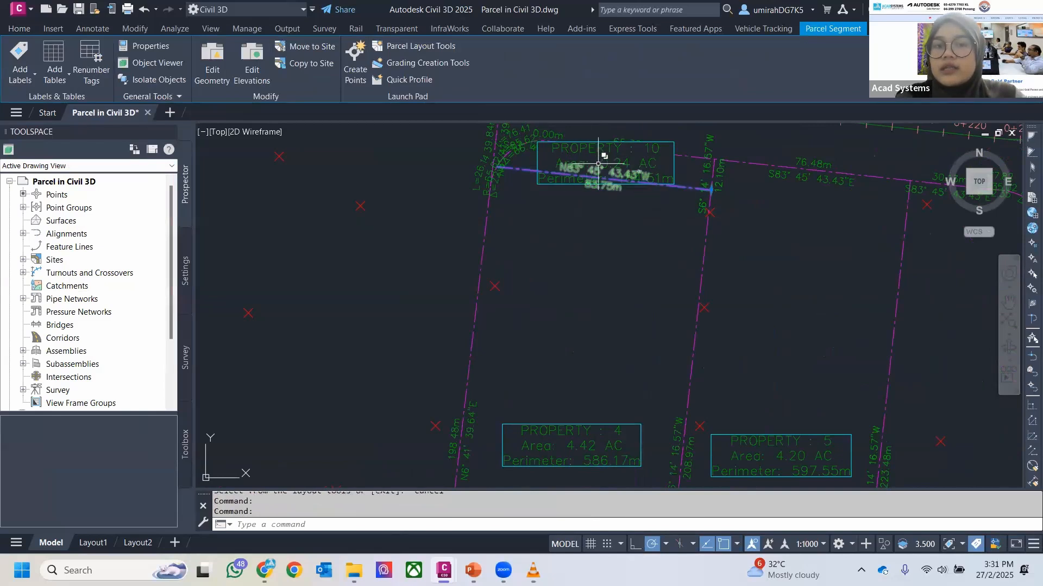
key(Escape)
scroll(599, 235, down, 5)
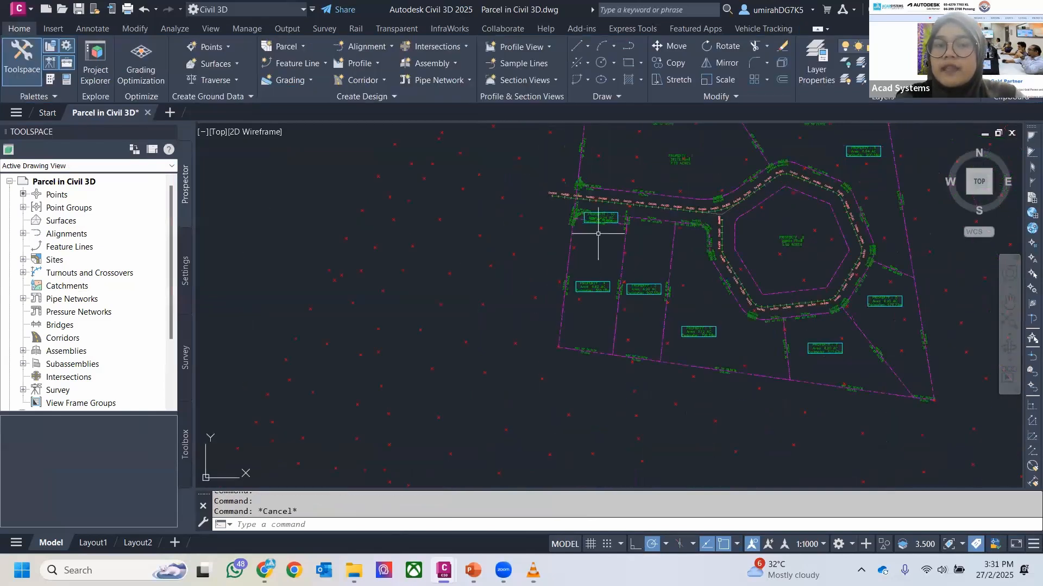
Step: Divide the rest of Property 4 with a second Free Form Create lot line, perpendicular to its east boundary, using Site 1 and the Property style
scroll(593, 224, up, 6)
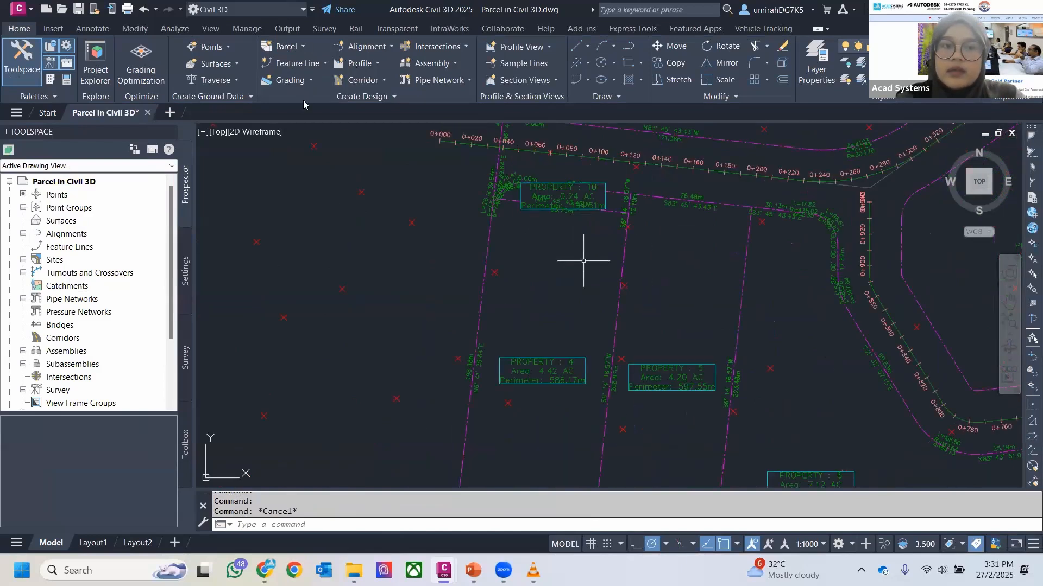
click(286, 47)
click(293, 68)
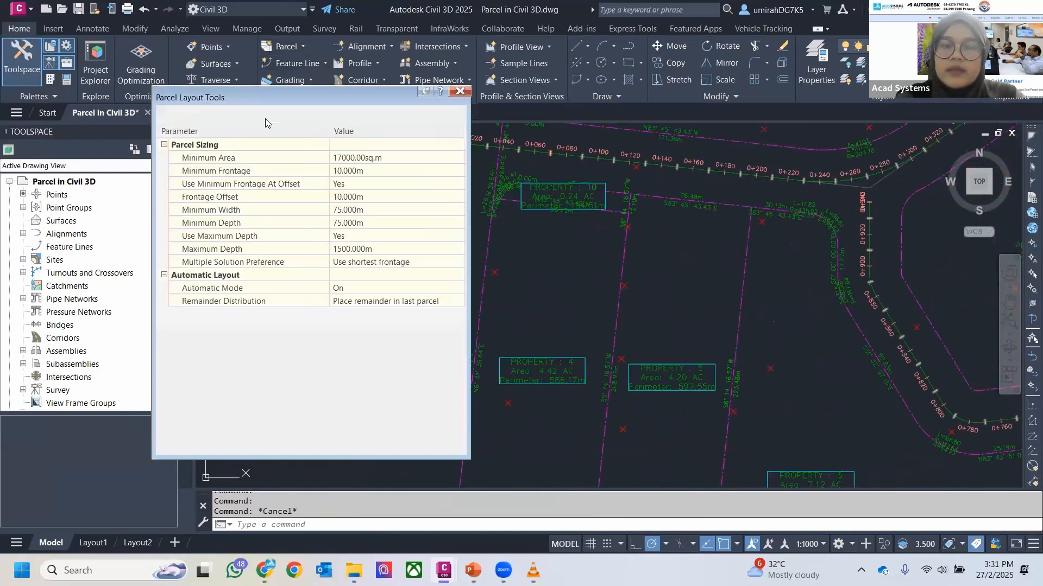
click(265, 114)
click(293, 172)
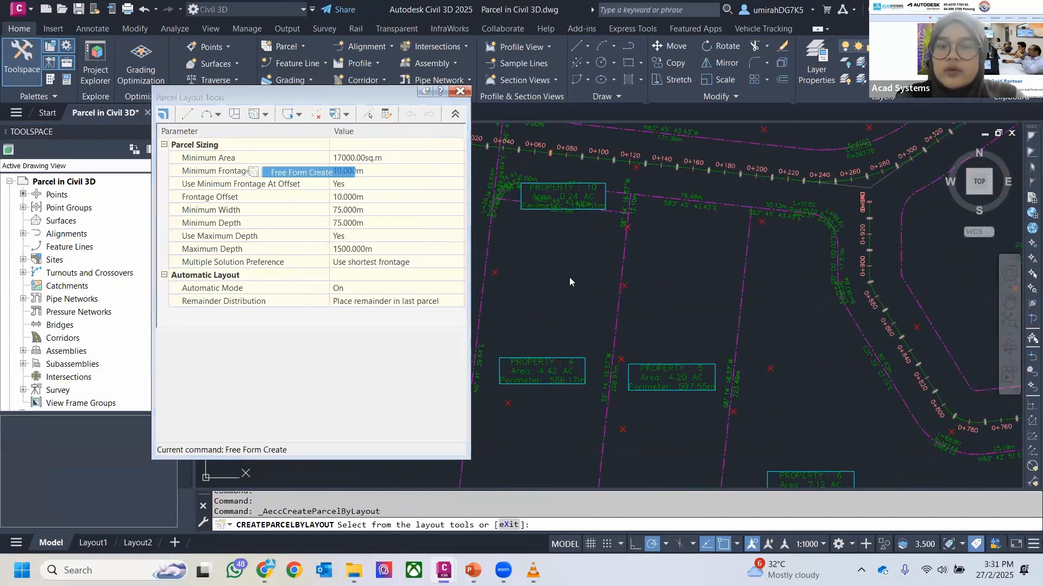
click(594, 400)
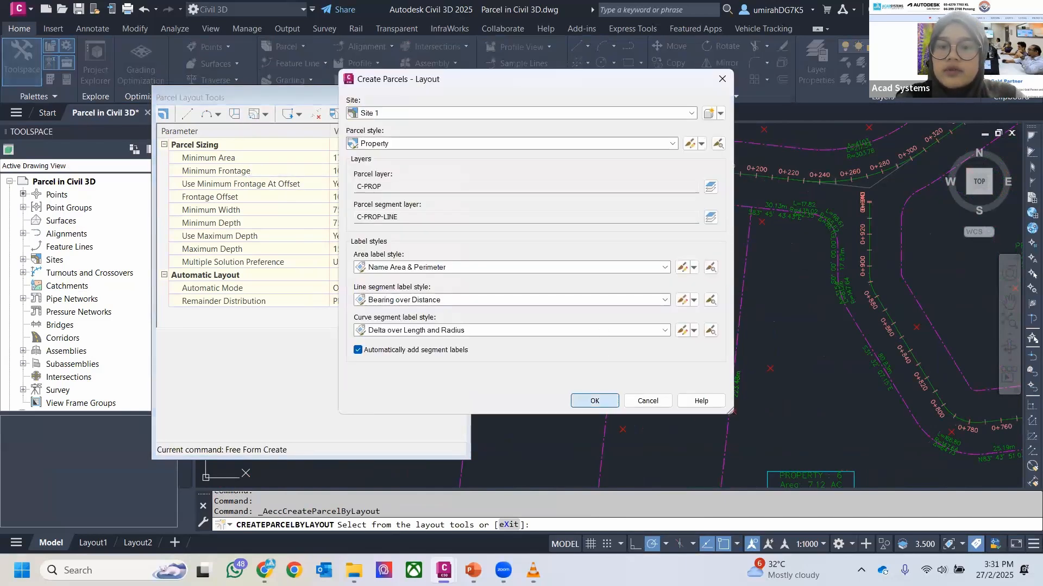
middle_drag(596, 311, 618, 229)
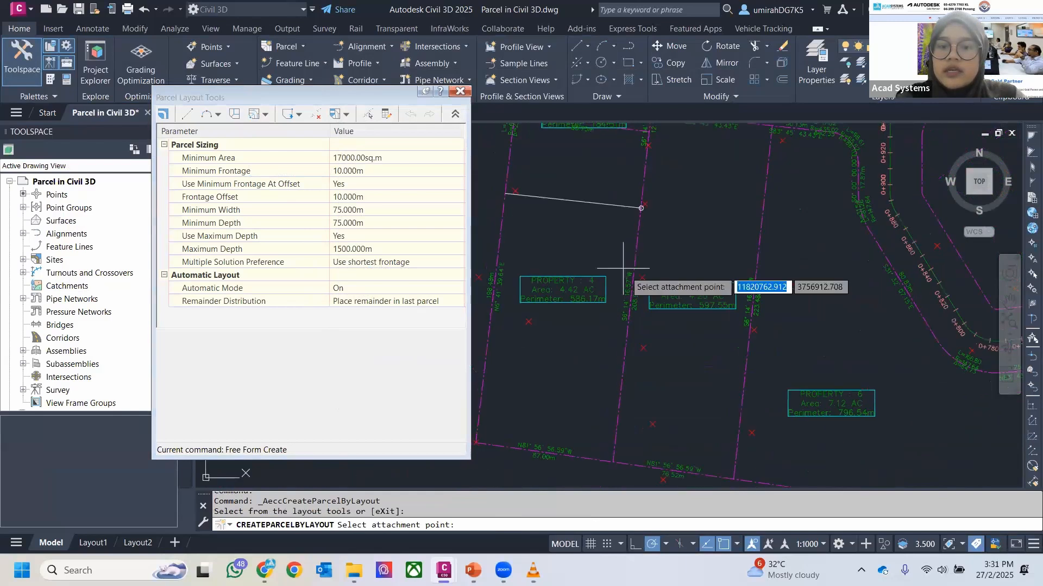
click(633, 267)
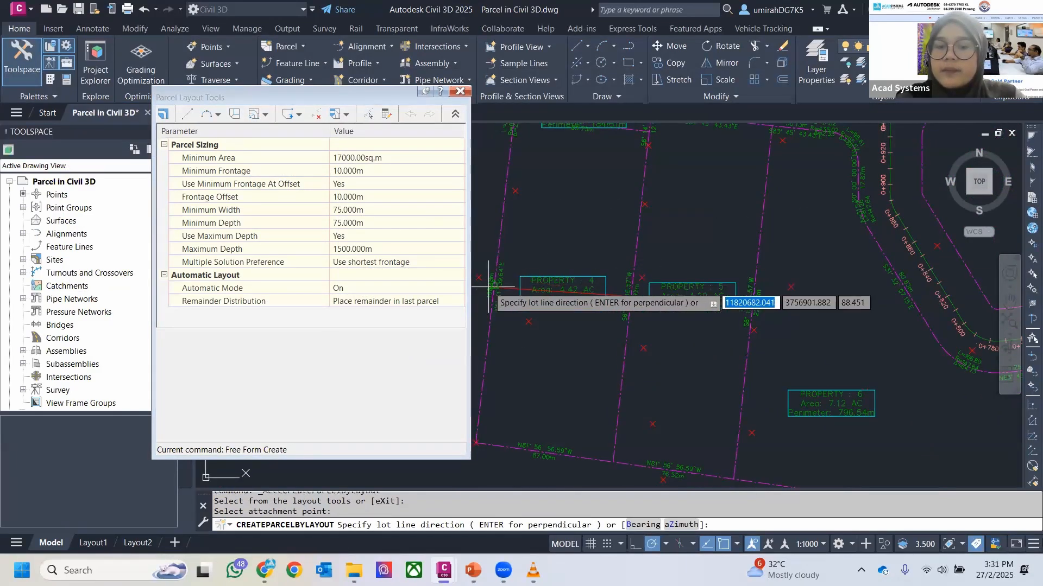
key(Return)
mouse_move(610, 220)
middle_down()
mouse_move(602, 303)
mouse_move(565, 293)
mouse_move(565, 188)
middle_up()
key(Escape)
key(Escape)
middle_drag(614, 212, 507, 221)
scroll(550, 217, down, 2)
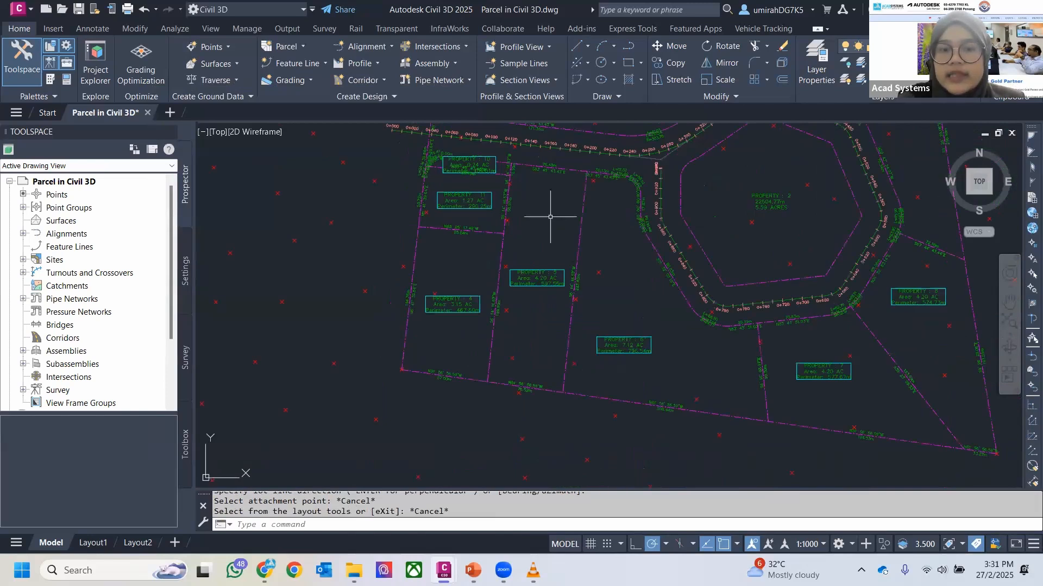
Step: Examine the lots around the road and their numbering, area and perimeter labels
mouse_move(577, 214)
middle_down()
mouse_move(482, 298)
mouse_move(434, 374)
middle_up()
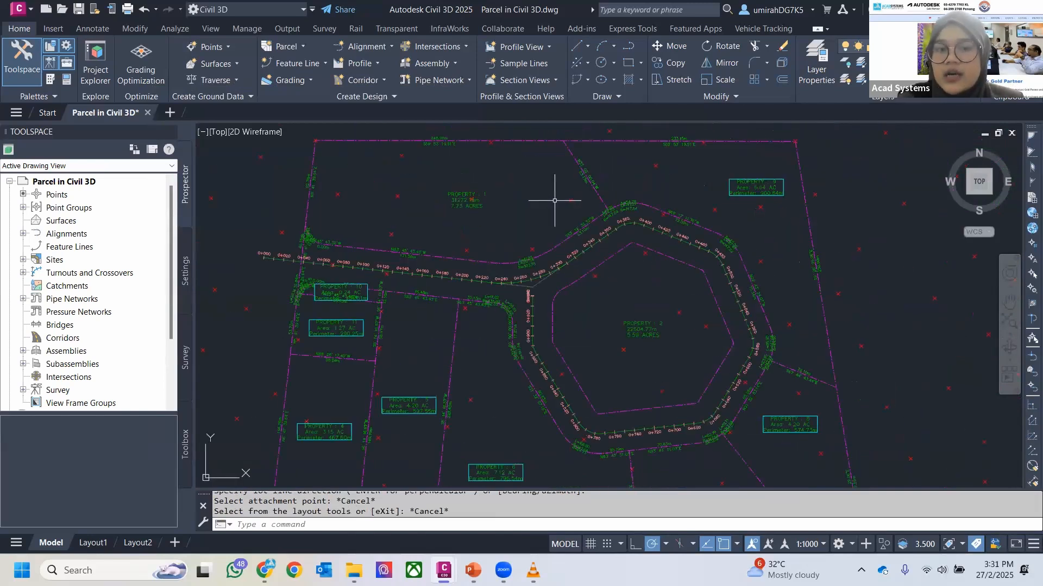
middle_drag(554, 201, 541, 157)
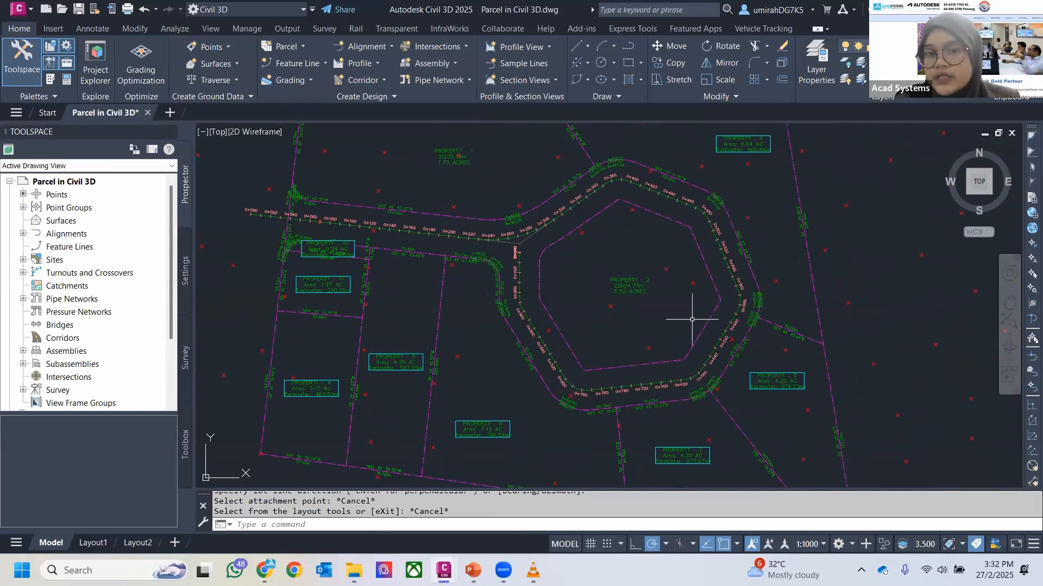
middle_drag(429, 165, 429, 214)
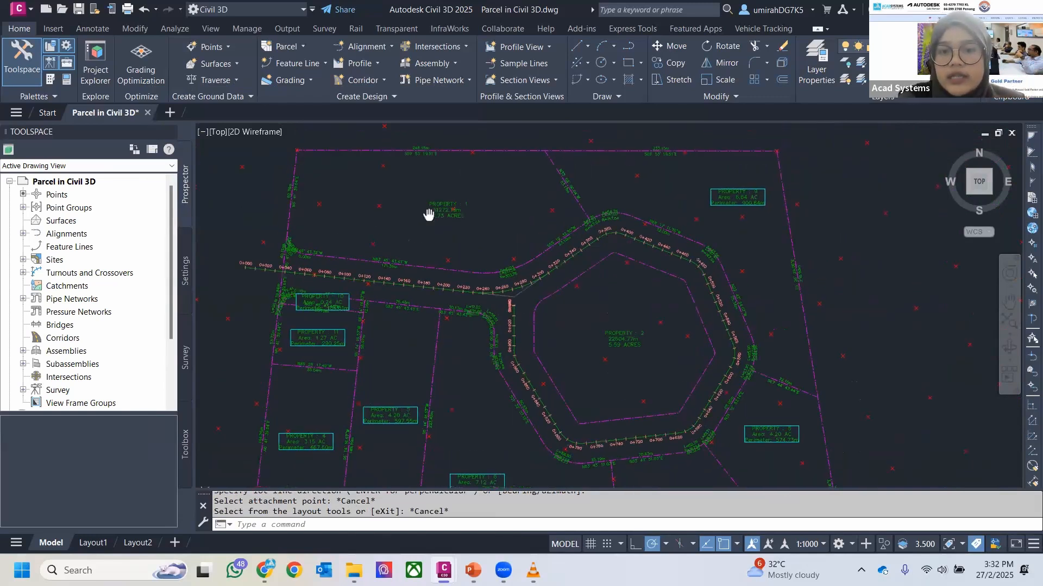
scroll(507, 184, up, 2)
mouse_move(506, 184)
middle_down()
mouse_move(532, 193)
mouse_move(451, 190)
mouse_move(254, 223)
middle_up()
middle_drag(849, 234, 735, 186)
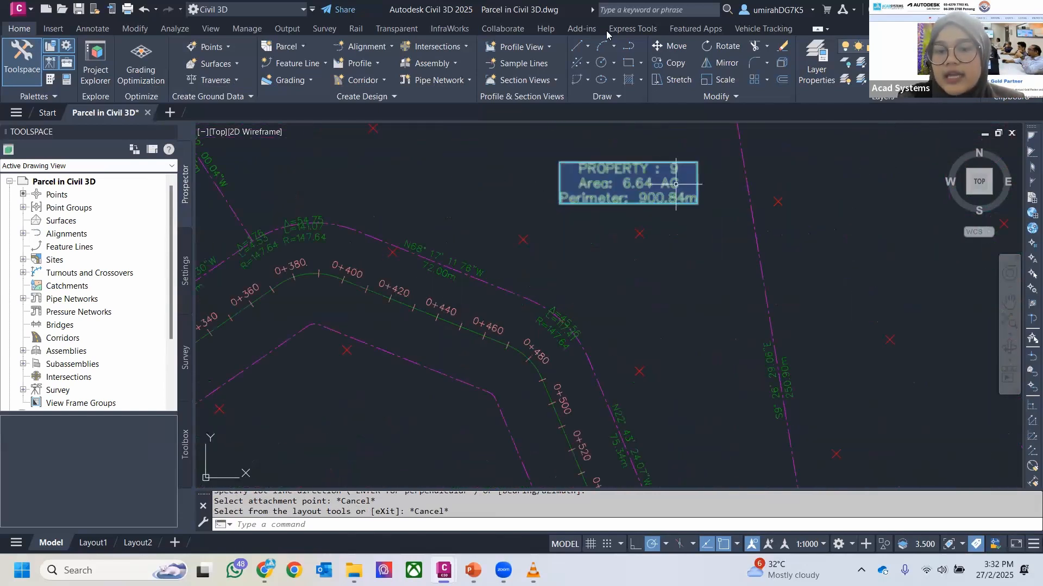
scroll(672, 195, down, 6)
middle_drag(668, 198, 658, 176)
scroll(642, 375, up, 6)
mouse_move(423, 364)
middle_down()
mouse_move(445, 360)
mouse_move(582, 468)
middle_up()
middle_drag(580, 280, 619, 359)
middle_drag(620, 190, 623, 385)
scroll(600, 373, down, 5)
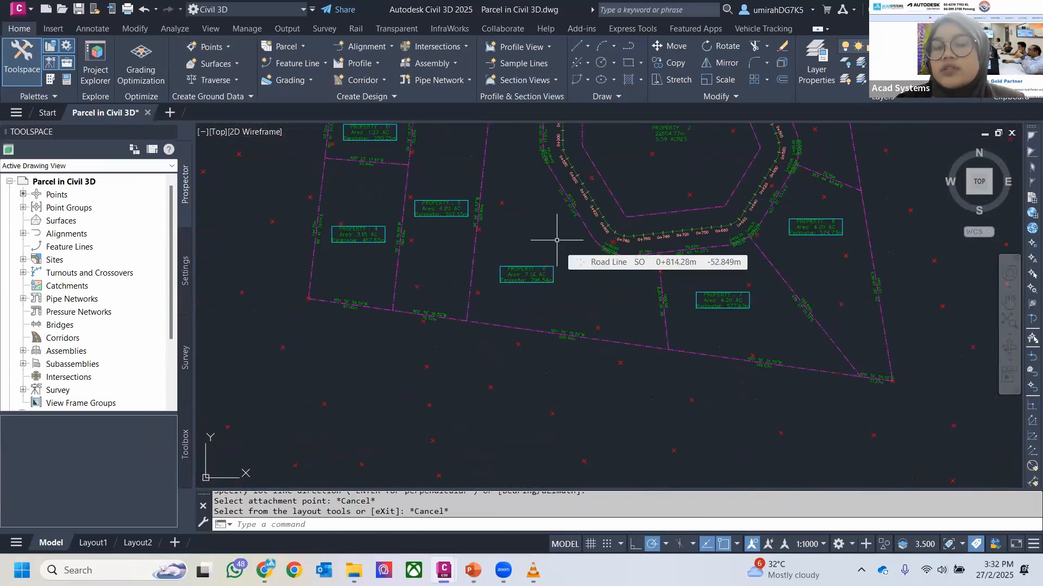
middle_drag(403, 245, 414, 362)
middle_drag(548, 256, 459, 373)
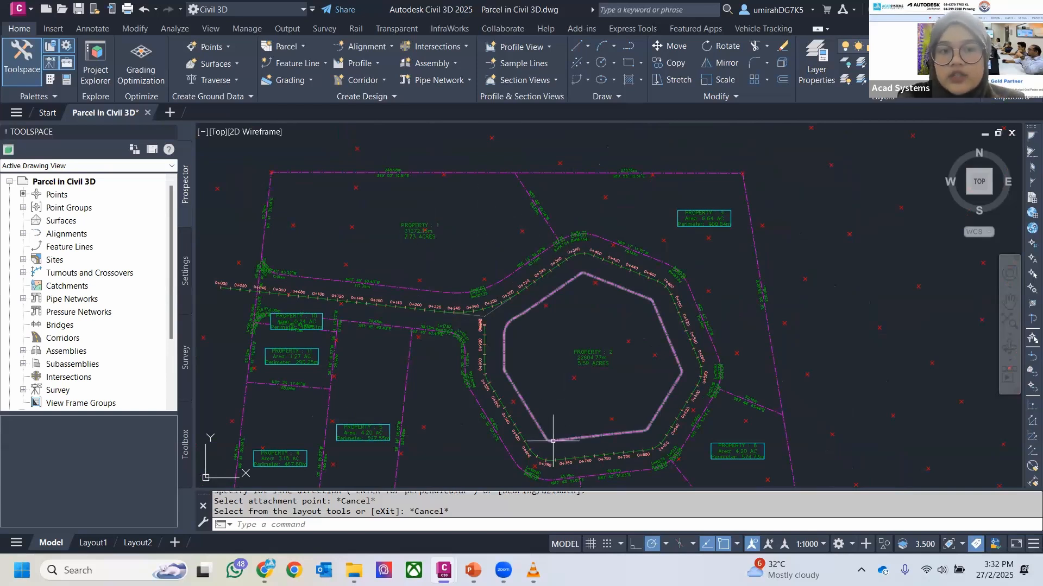
Step: Set up renumbering of the Site 1 parcels with starting number 1 and increment value 1
click(420, 231)
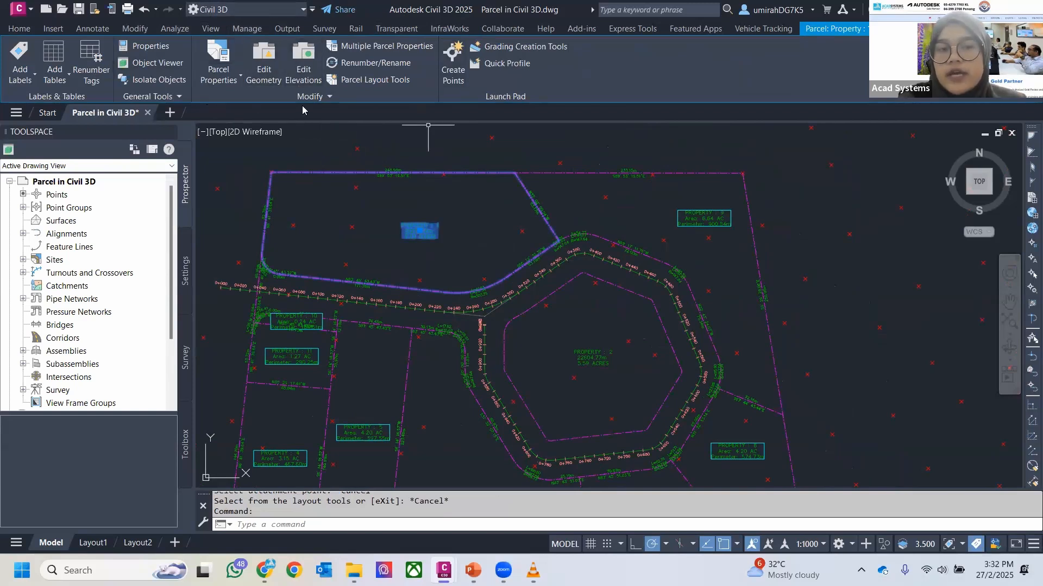
click(382, 65)
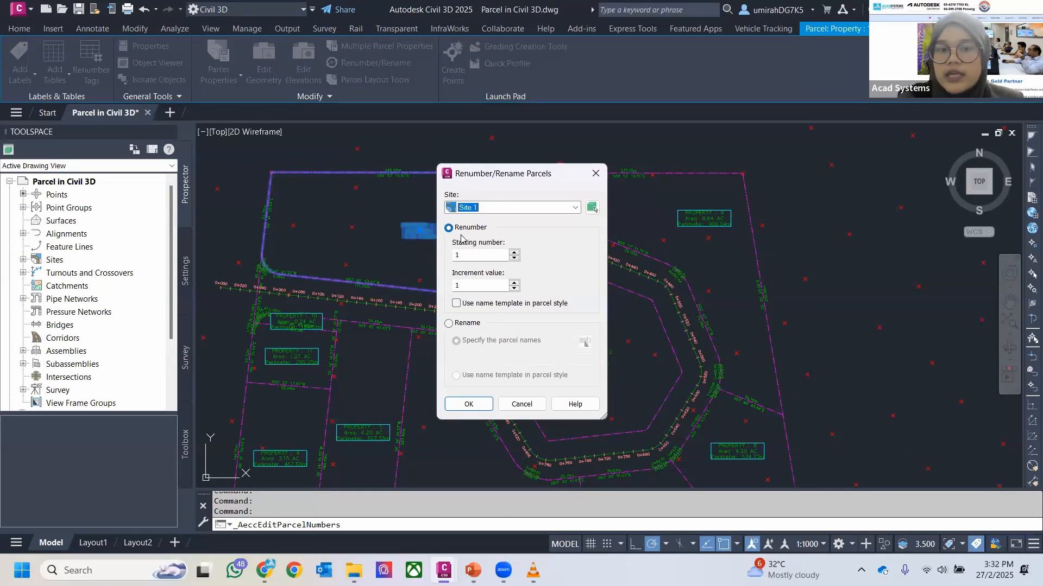
click(471, 256)
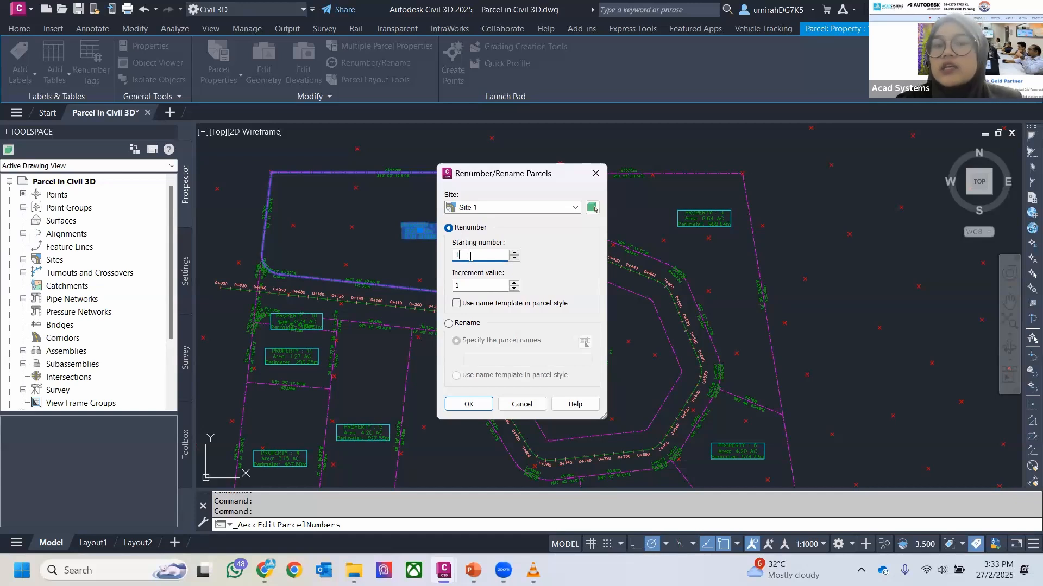
click(474, 287)
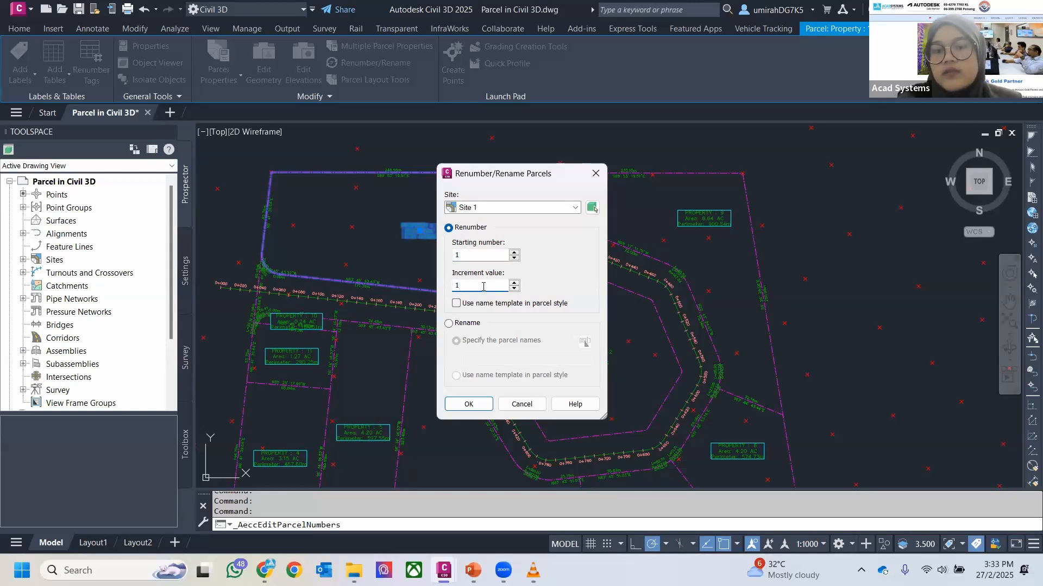
click(471, 404)
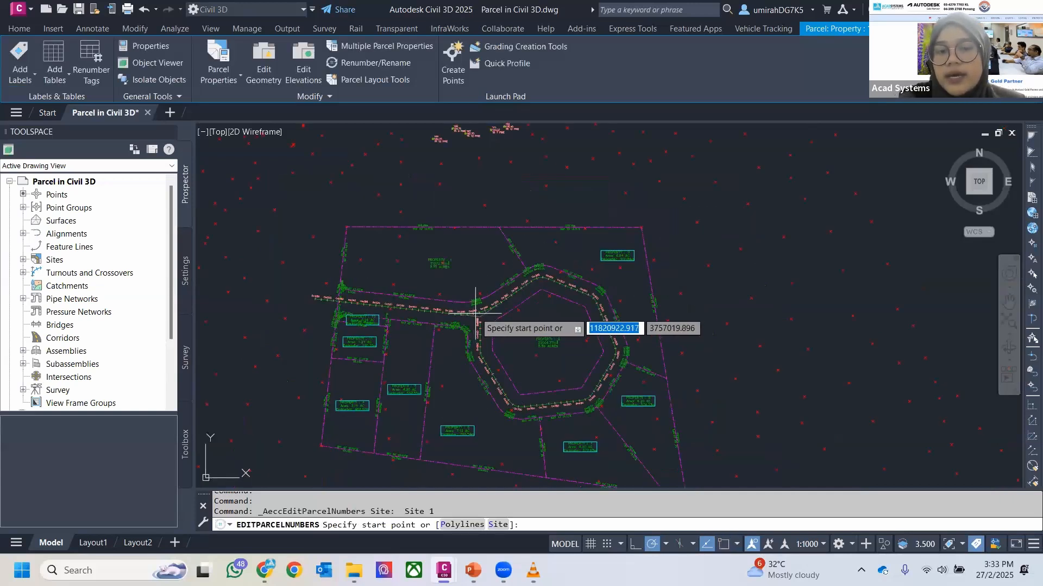
Step: Trace the renumbering path from Property 1 clockwise through the outer lots around the road to Property 10, and end the path
middle_drag(472, 317, 493, 270)
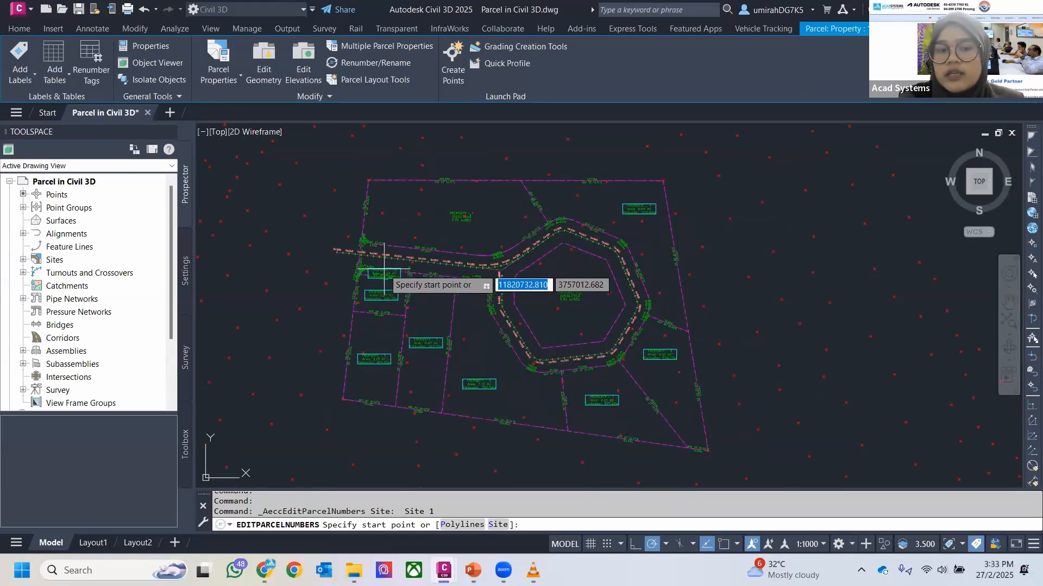
scroll(364, 266, up, 3)
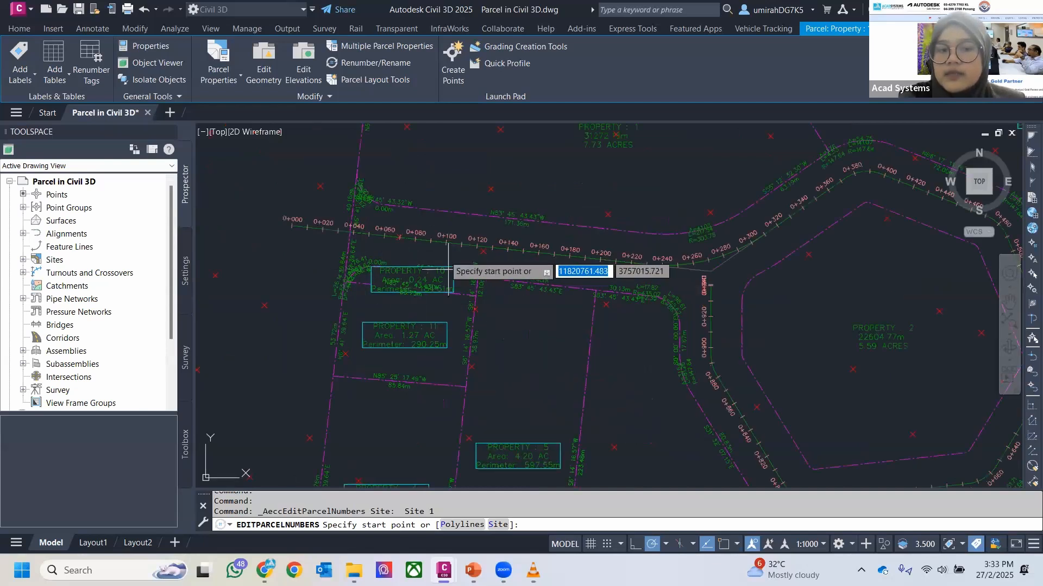
scroll(458, 237, down, 4)
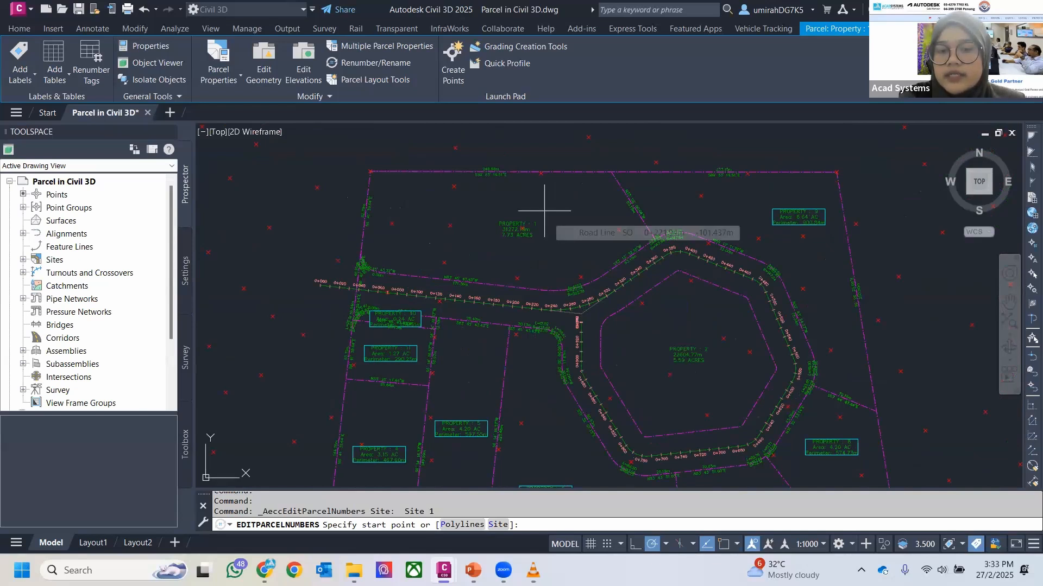
click(544, 211)
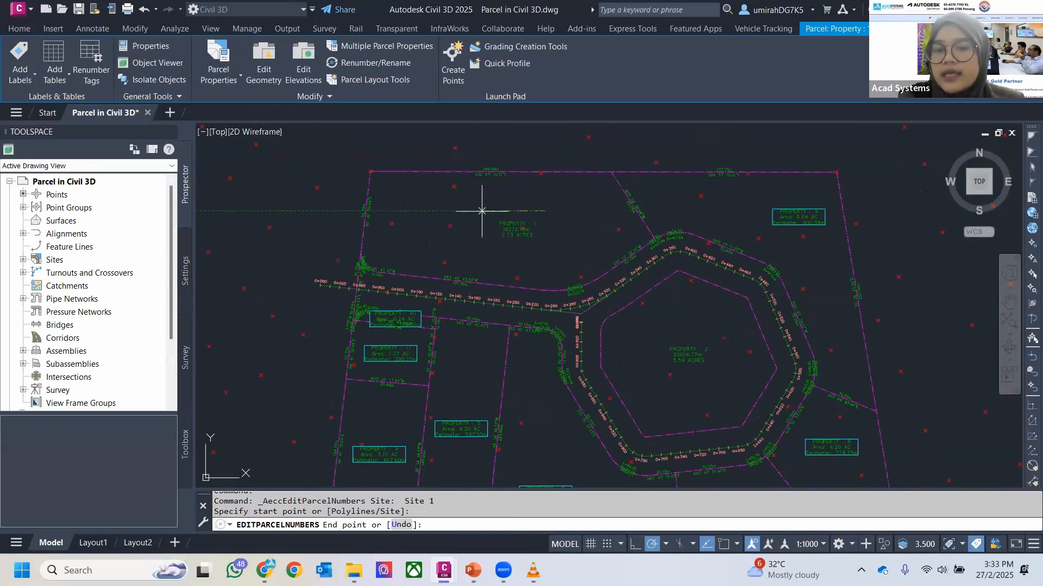
middle_drag(823, 310, 771, 215)
click(821, 366)
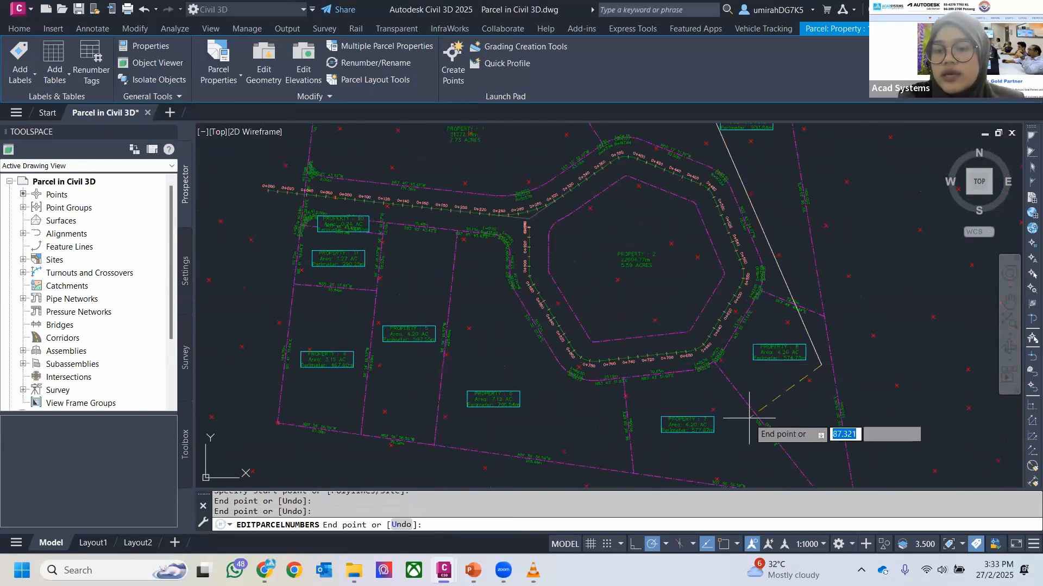
click(725, 424)
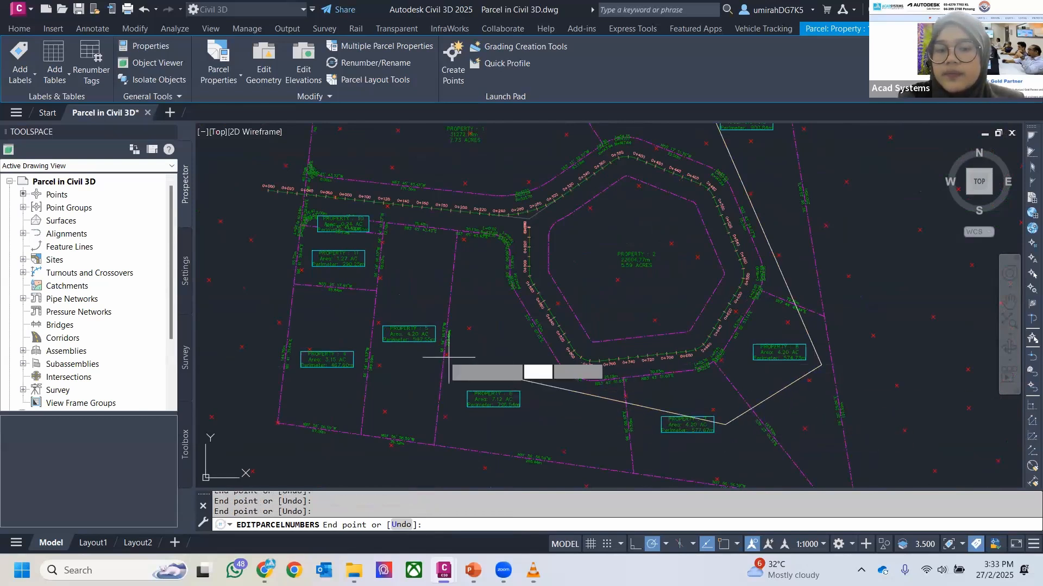
click(336, 337)
scroll(336, 230, up, 8)
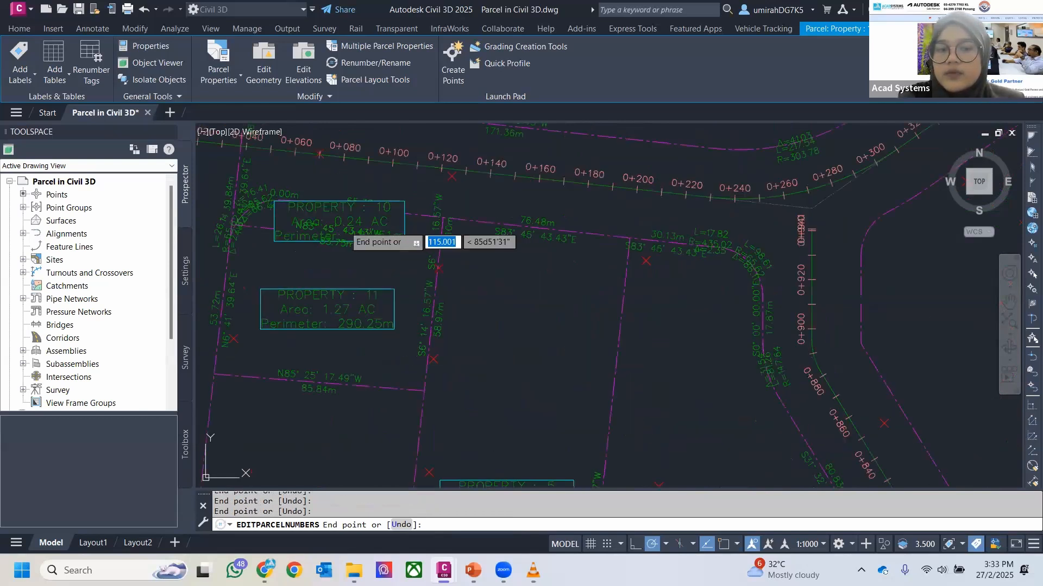
scroll(520, 237, down, 8)
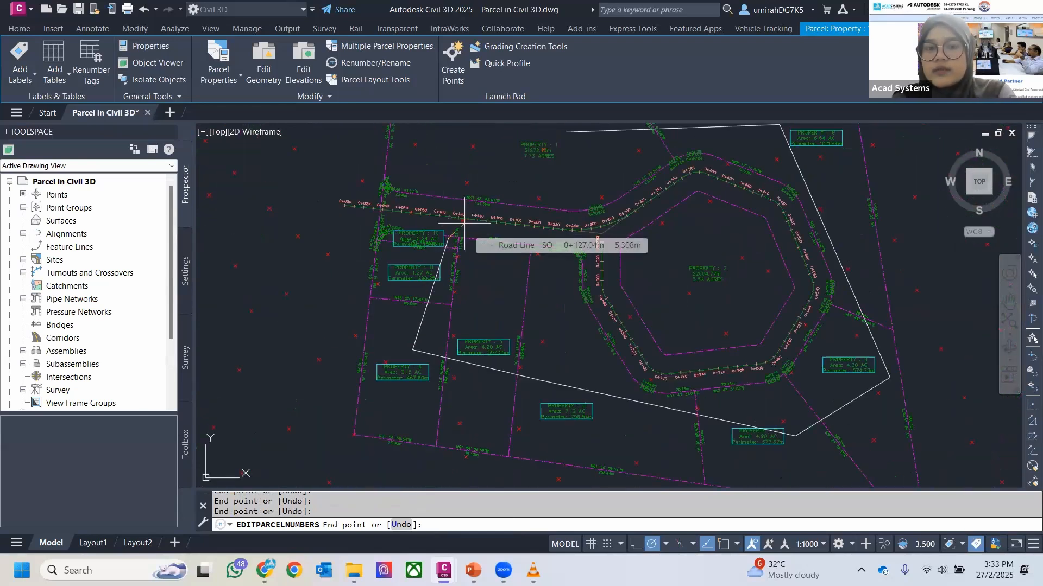
key(Return)
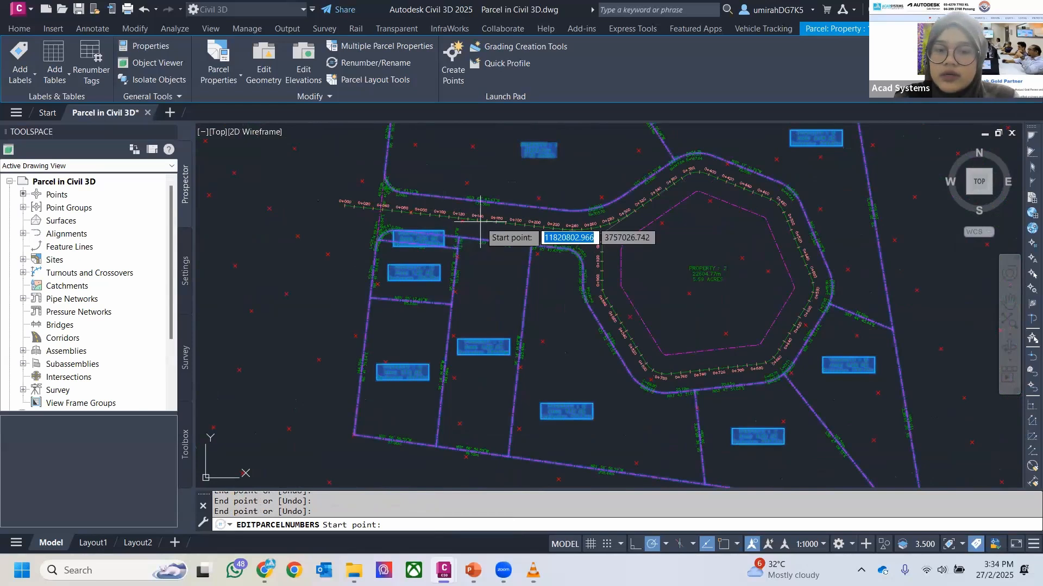
Step: Apply the parcel renumbering and clear the parcel selection
key(Return)
middle_drag(570, 188, 516, 255)
scroll(481, 232, up, 2)
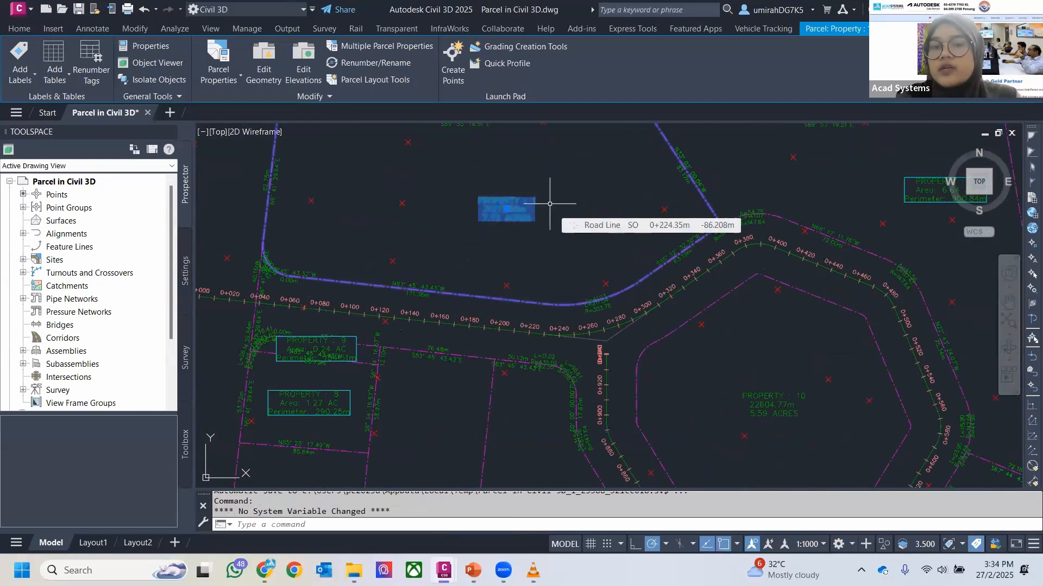
key(Escape)
Step: Examine the renumbered property labels clockwise around the road, including the central hexagonal parcel
scroll(540, 207, up, 2)
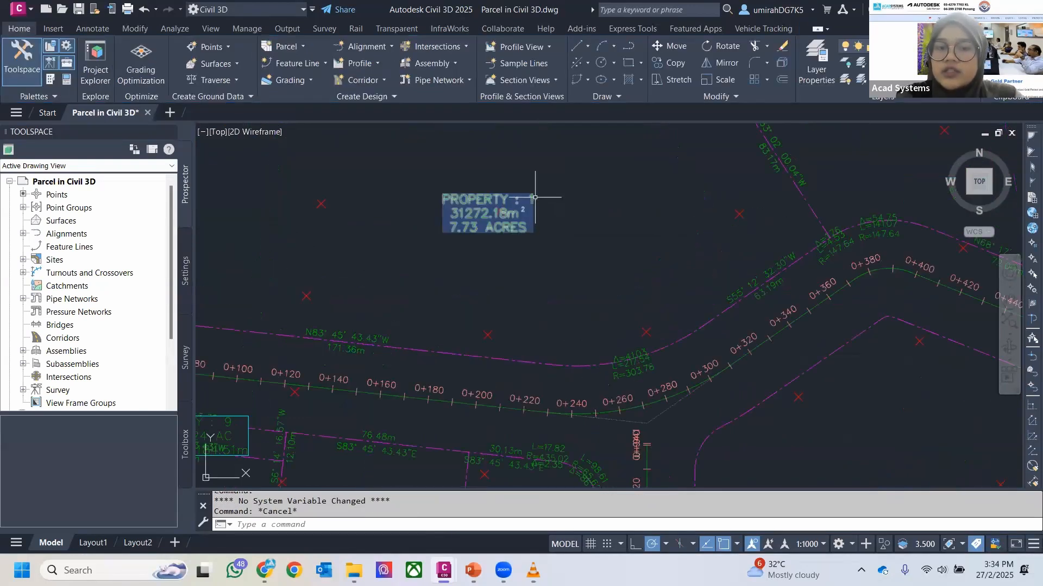
scroll(712, 181, down, 2)
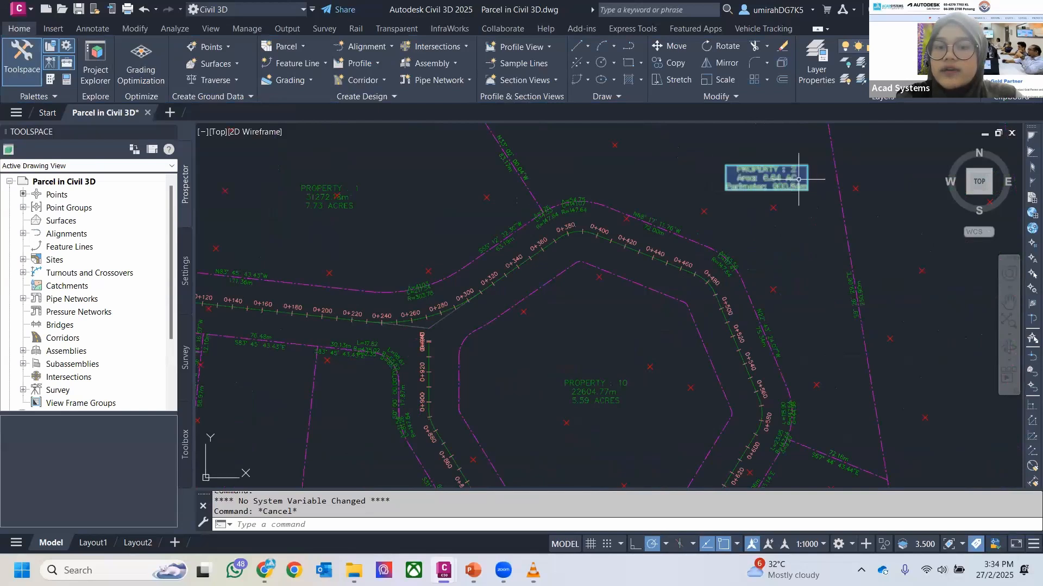
middle_drag(356, 171, 425, 193)
scroll(558, 187, down, 5)
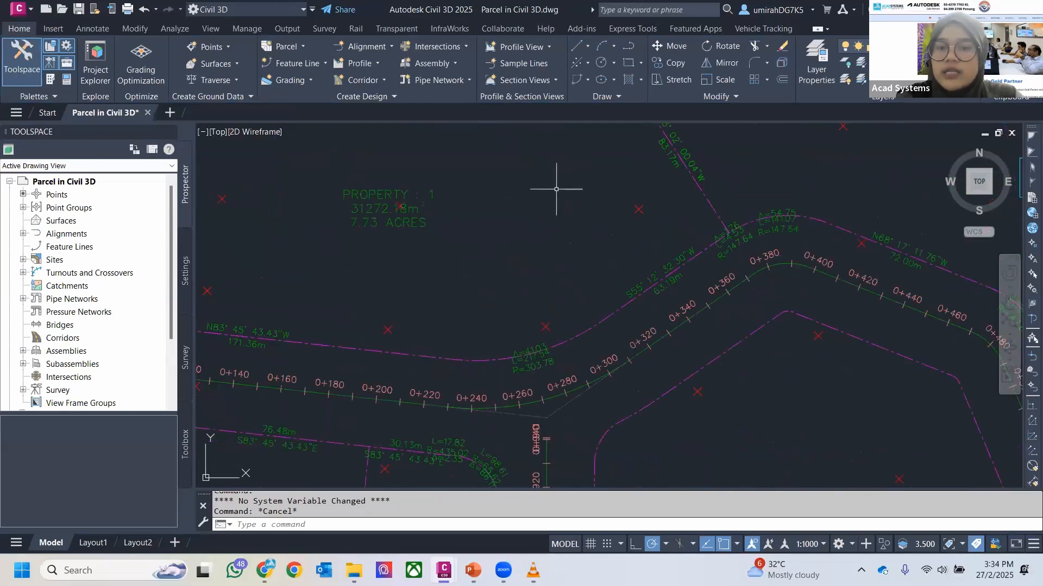
scroll(803, 326, up, 6)
middle_drag(796, 294, 1035, 32)
scroll(773, 291, down, 1)
scroll(557, 276, down, 2)
middle_drag(562, 276, 648, 356)
scroll(461, 247, up, 2)
mouse_move(461, 247)
middle_down()
mouse_move(586, 275)
mouse_move(740, 352)
middle_up()
middle_drag(534, 240, 626, 321)
scroll(480, 157, down, 3)
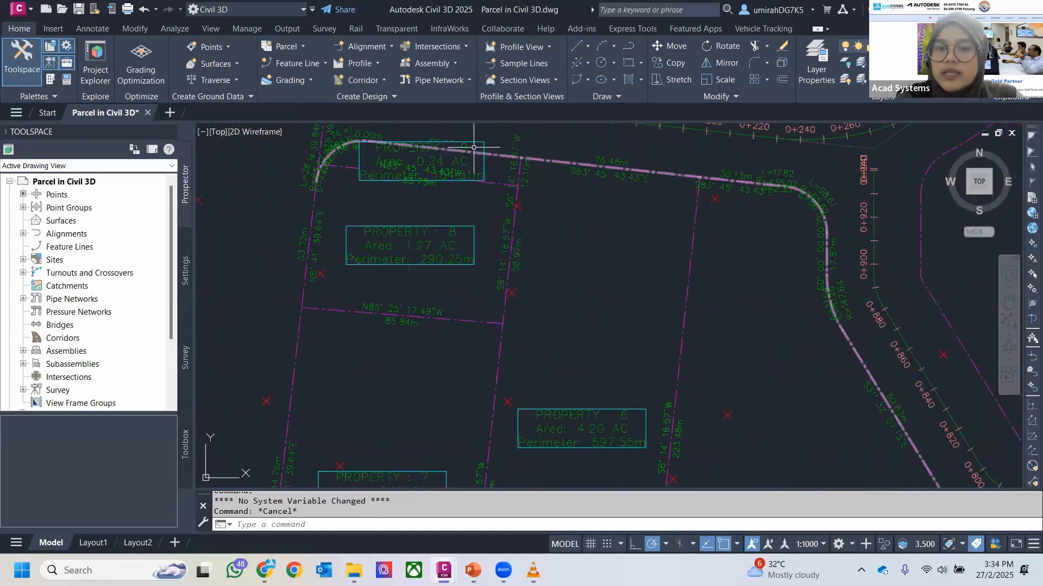
scroll(565, 158, up, 3)
middle_drag(665, 231, 402, 214)
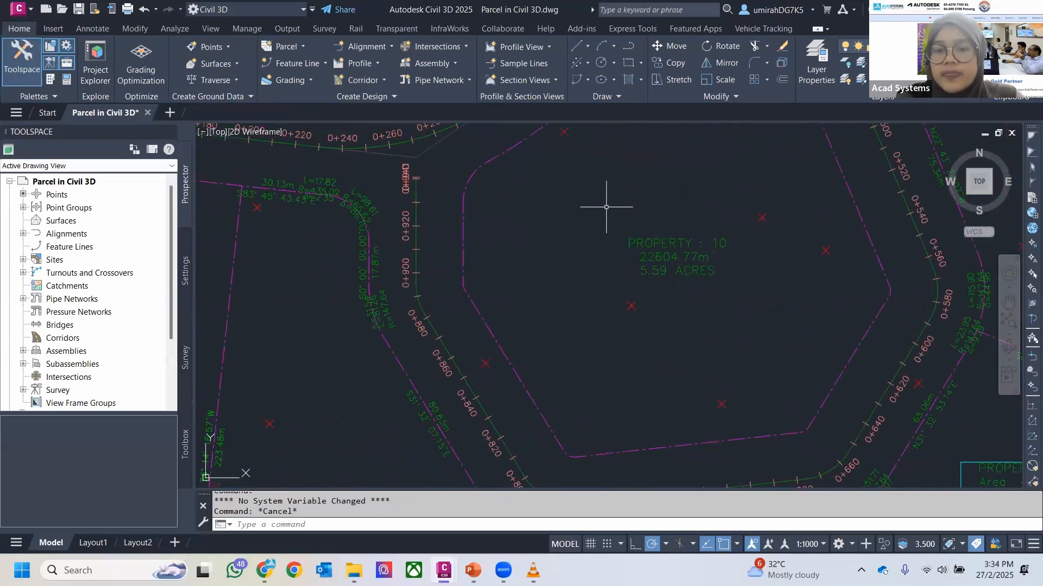
scroll(608, 205, down, 3)
key(Escape)
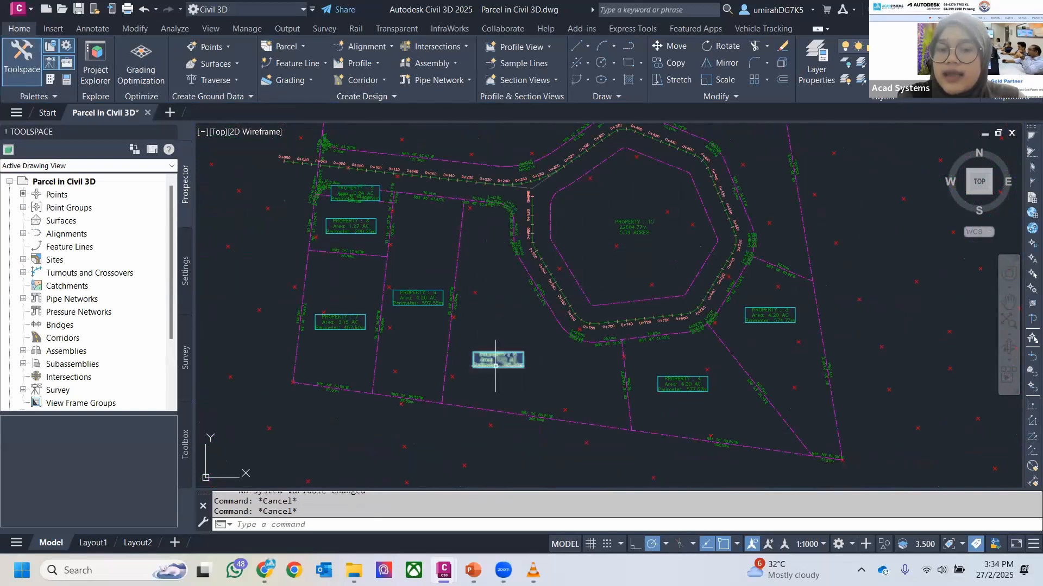
scroll(495, 368, up, 4)
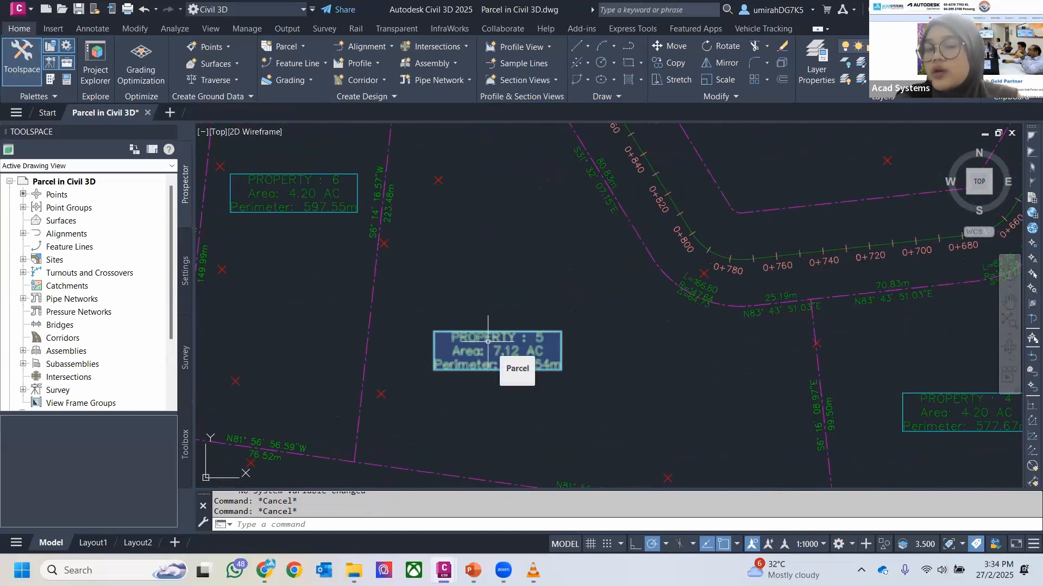
scroll(406, 177, down, 2)
middle_drag(430, 200, 437, 254)
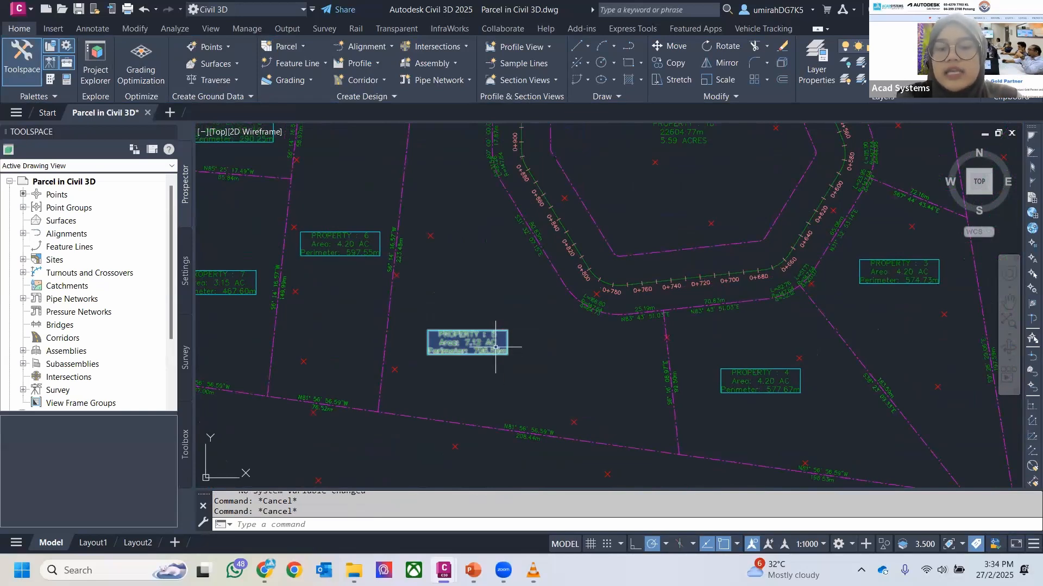
Step: Set up renaming of the Site 1 parcels with the name template LOT <[Next Counter]>, number style 1, 2, 3..., starting number 1 and increment 1
click(496, 347)
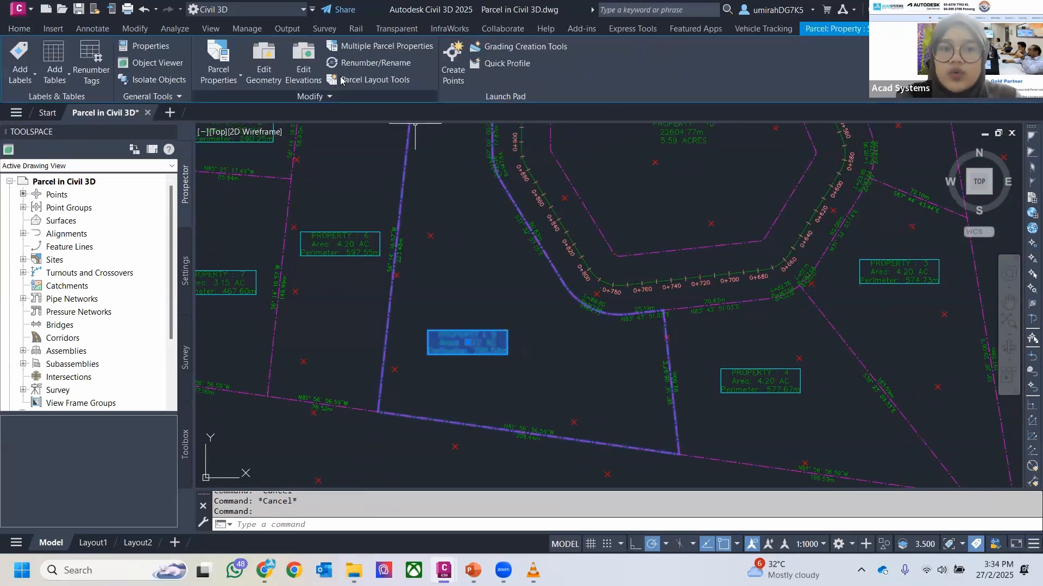
click(360, 63)
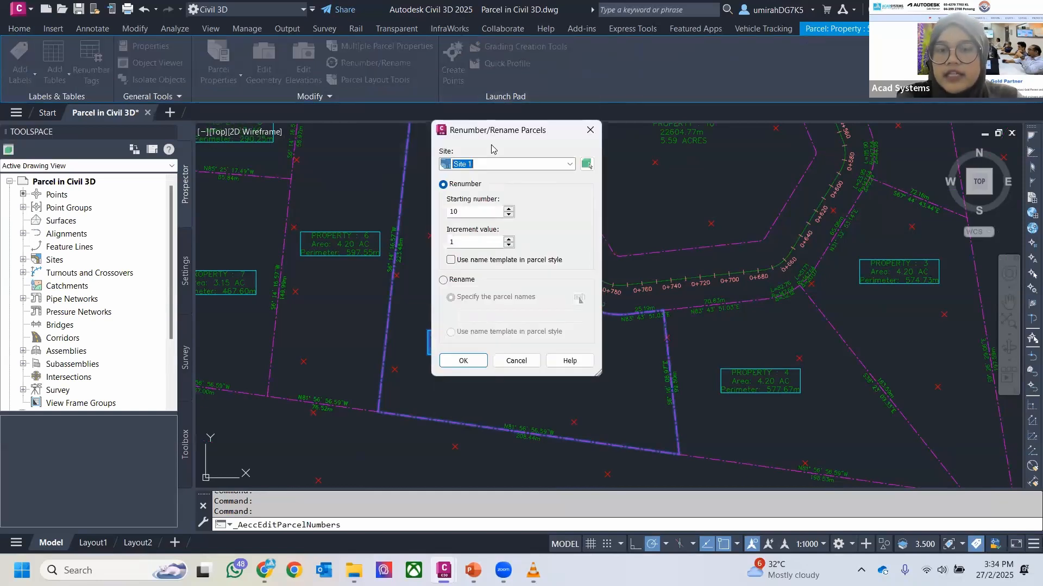
click(445, 281)
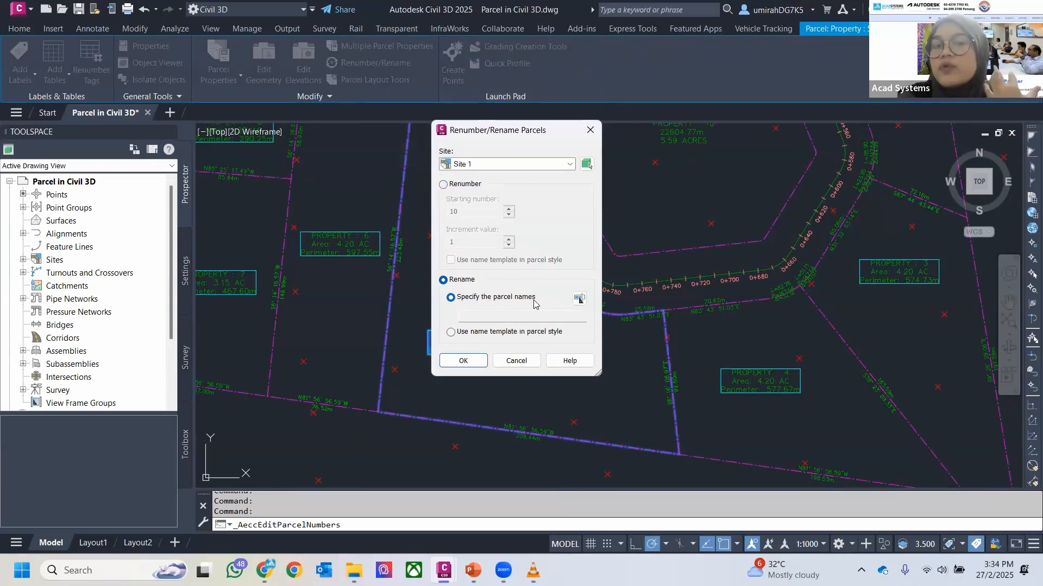
click(579, 298)
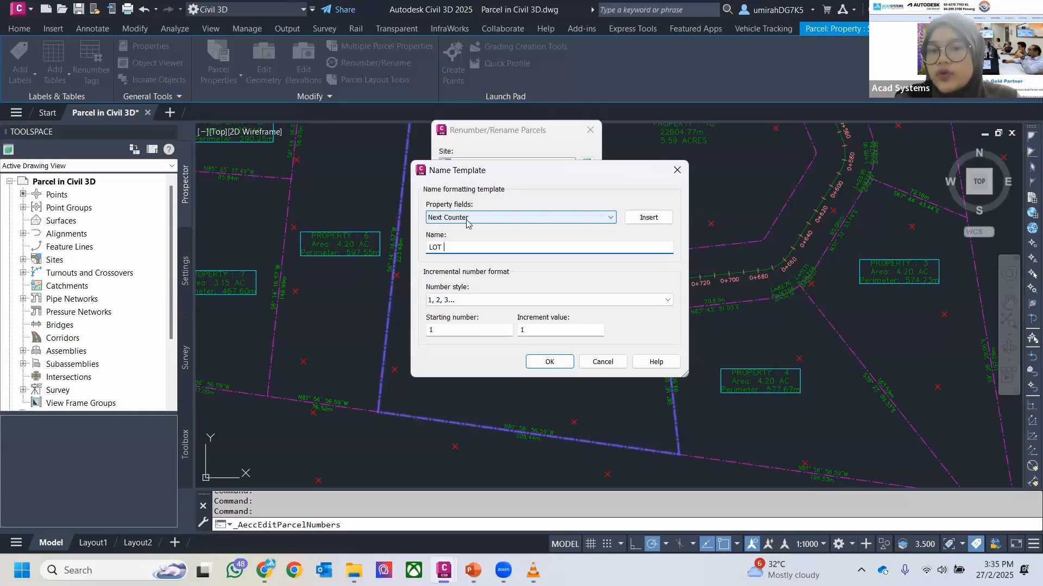
click(637, 220)
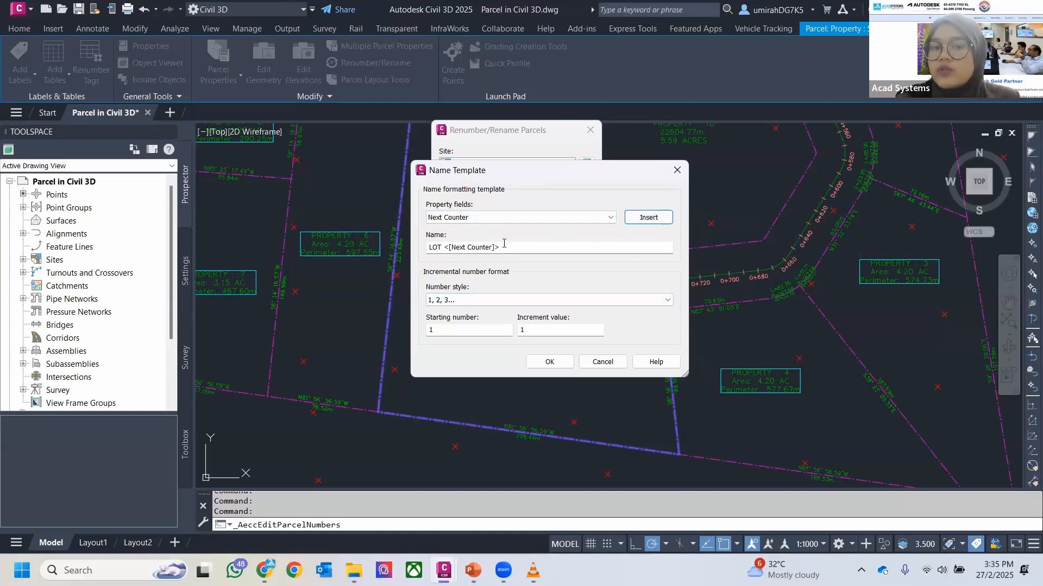
click(545, 363)
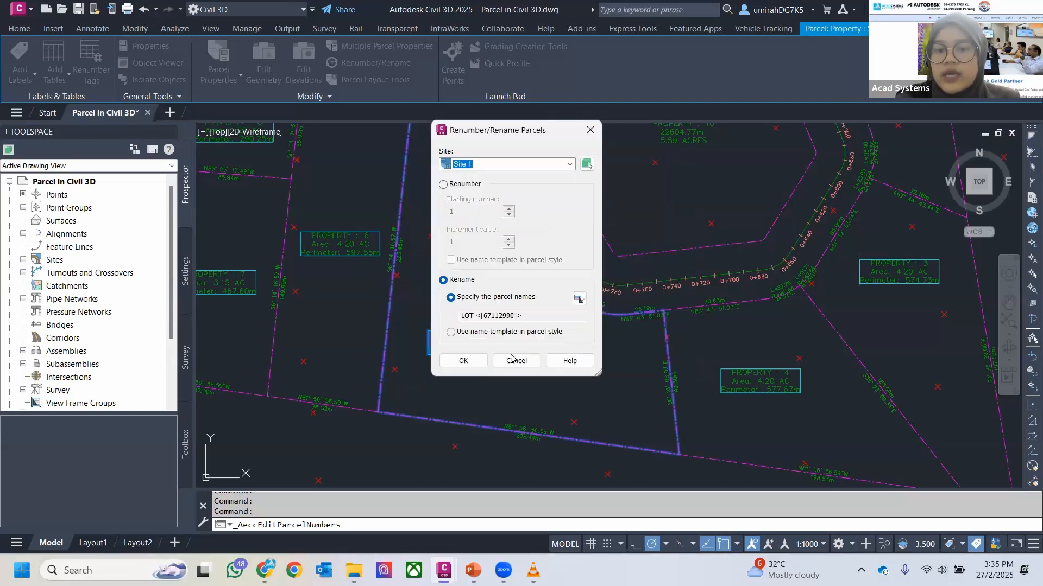
click(464, 361)
Step: Trace the renaming path from Property 1 clockwise through the outer lots to Property 9, and apply the new names
scroll(477, 307, down, 5)
scroll(489, 336, up, 3)
click(476, 249)
click(603, 234)
click(718, 335)
middle_drag(718, 395, 689, 226)
click(704, 343)
click(392, 290)
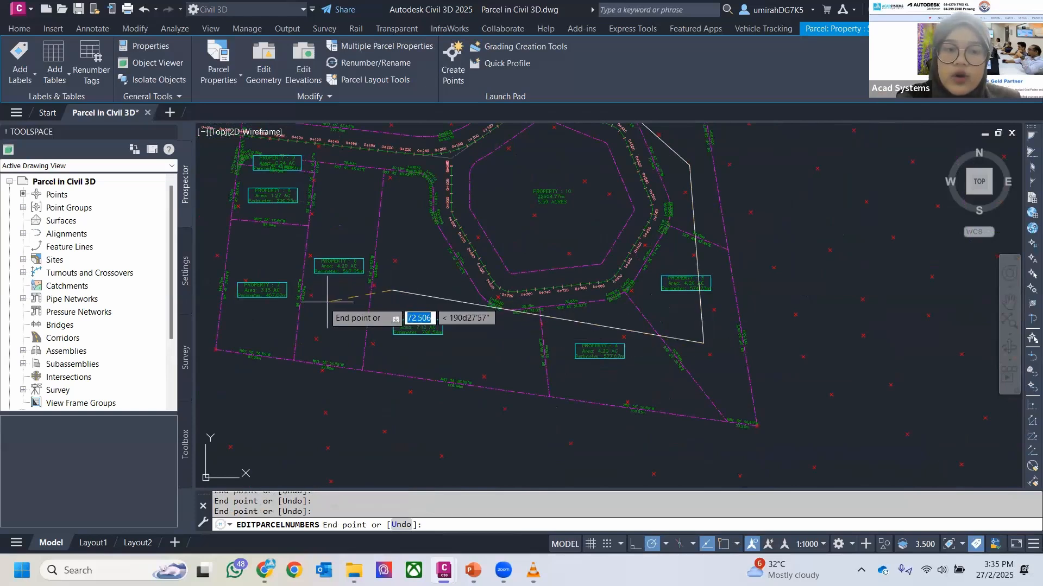
click(309, 290)
click(246, 265)
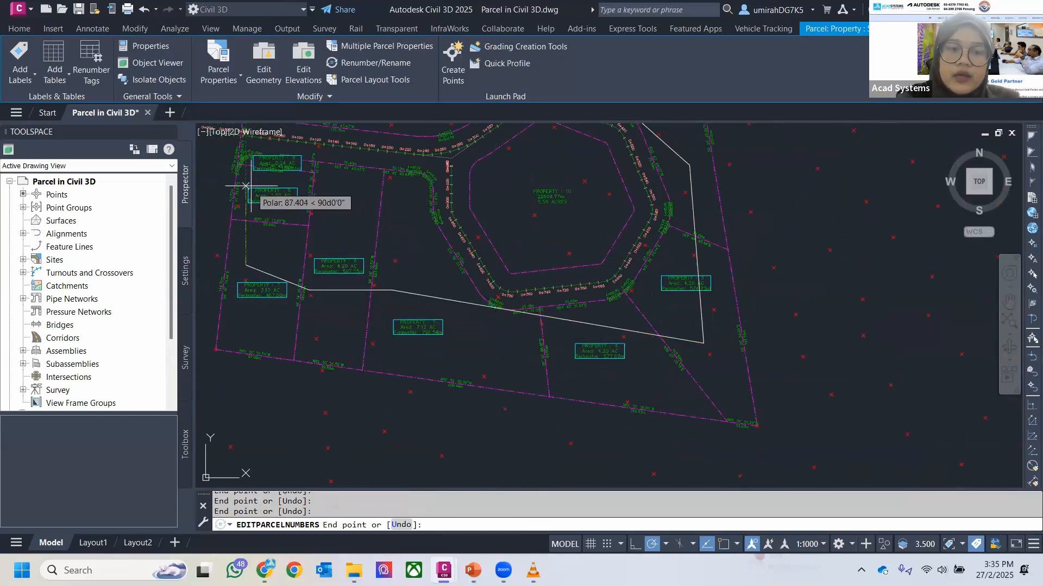
click(246, 163)
key(Return)
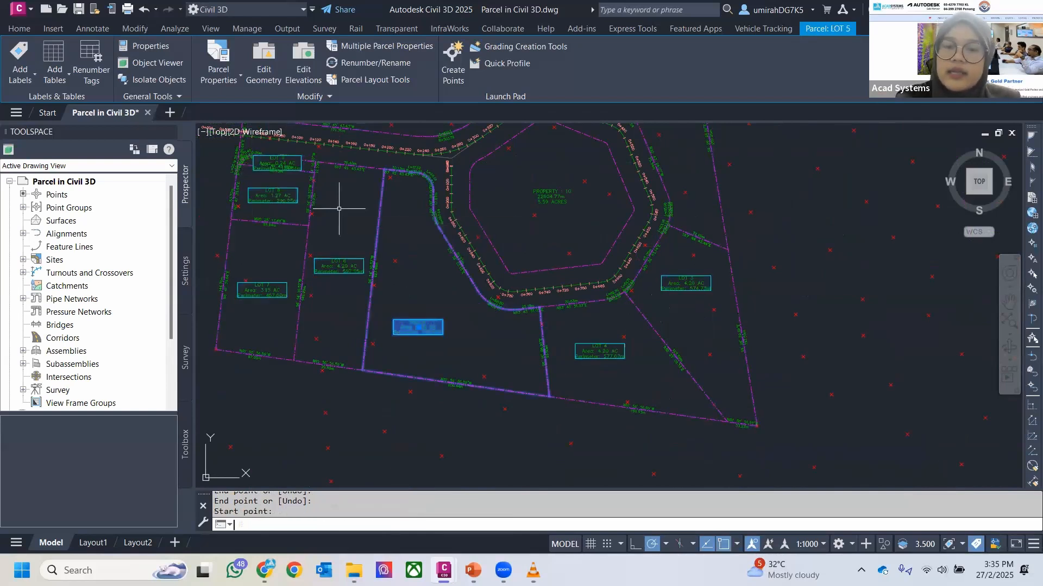
Step: Examine the LOT names on the outer parcel labels around the road, and clear the parcel selection
middle_drag(503, 217, 526, 303)
scroll(433, 311, up, 3)
middle_drag(417, 160, 259, 266)
scroll(424, 307, down, 1)
middle_drag(813, 310, 511, 243)
middle_drag(641, 304, 489, 47)
middle_drag(554, 219, 571, 147)
middle_drag(537, 247, 684, 210)
middle_drag(506, 320, 731, 326)
middle_drag(440, 233, 706, 400)
middle_drag(390, 249, 798, 468)
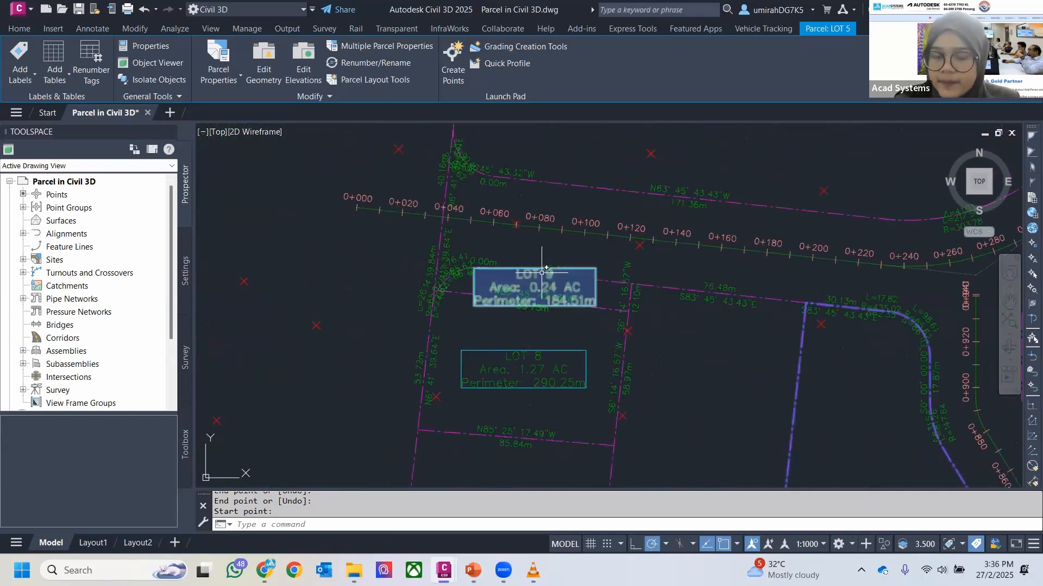
scroll(546, 275, down, 3)
scroll(605, 286, down, 5)
key(Escape)
key(Escape)
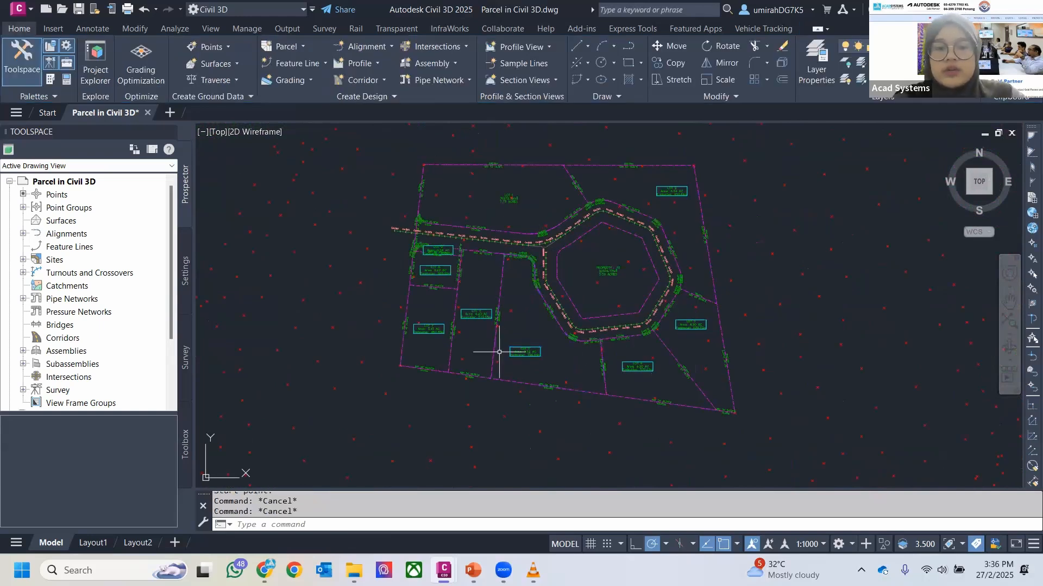
scroll(519, 351, up, 2)
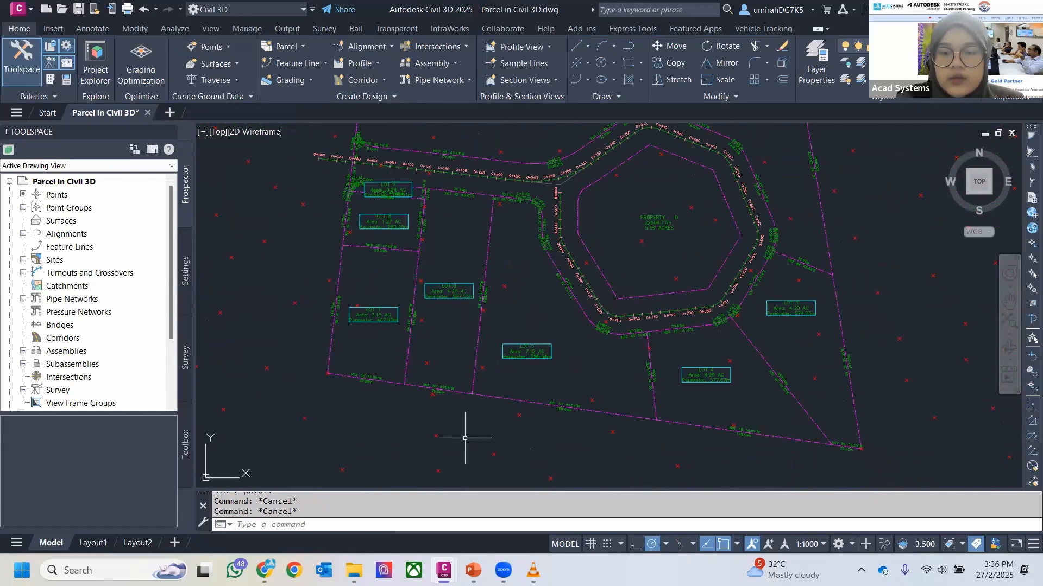
Step: Switch to PowerPoint to review the Output slide, and return to the parcel drawing in Civil 3D
key(alt+Tab)
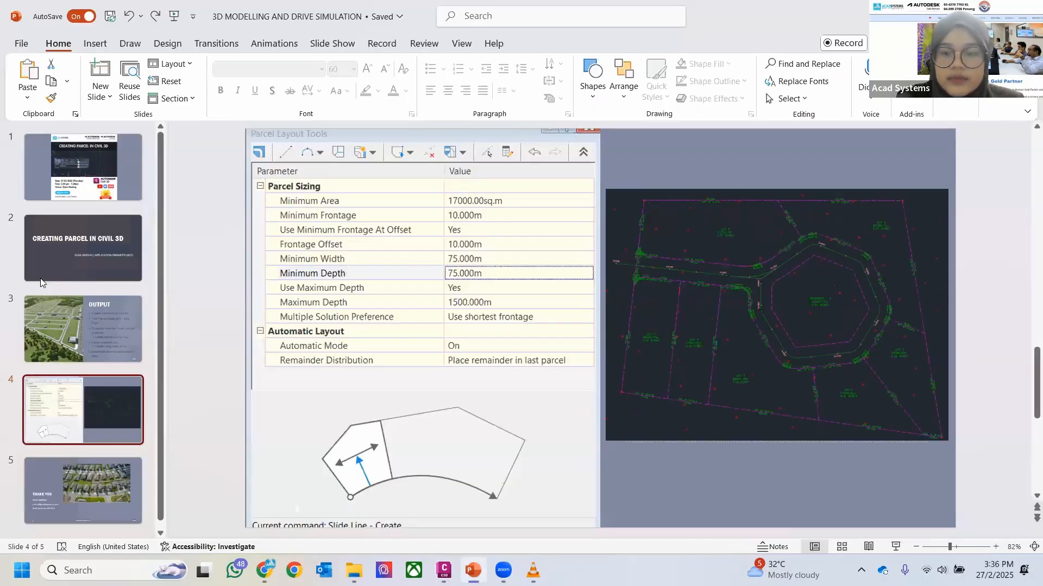
key(Up)
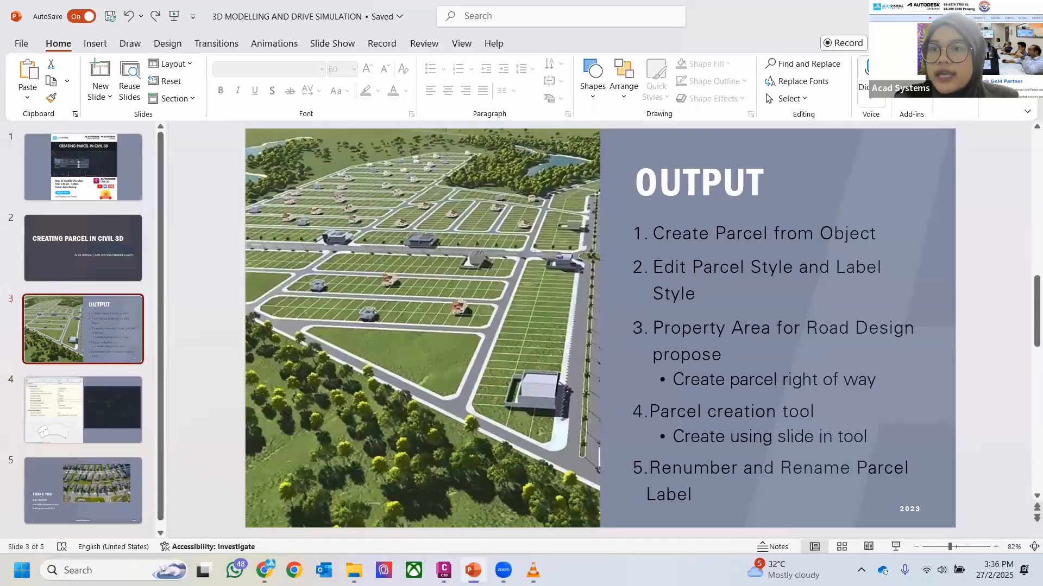
key(alt+Tab)
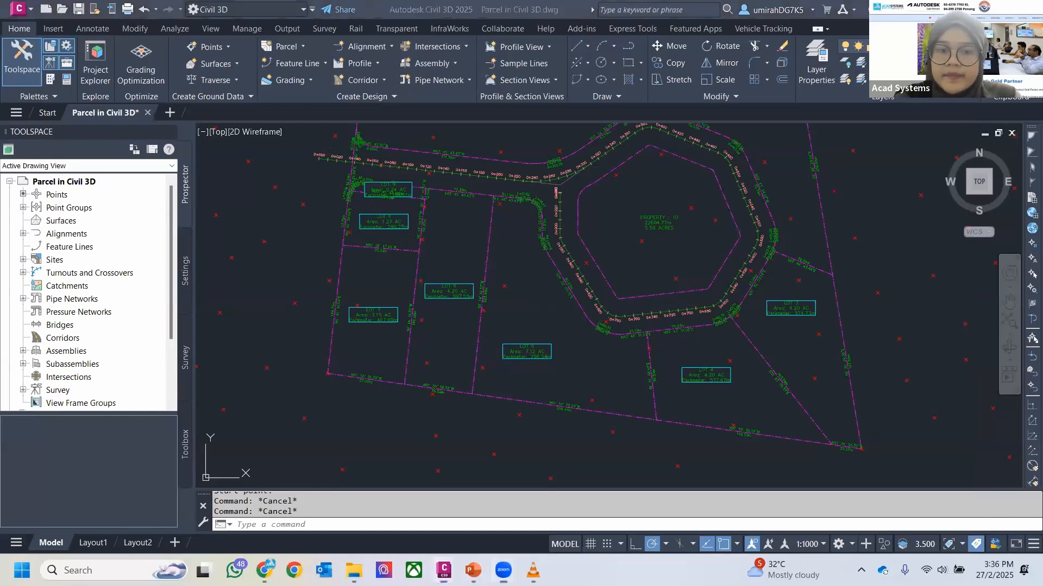
middle_drag(585, 245, 528, 286)
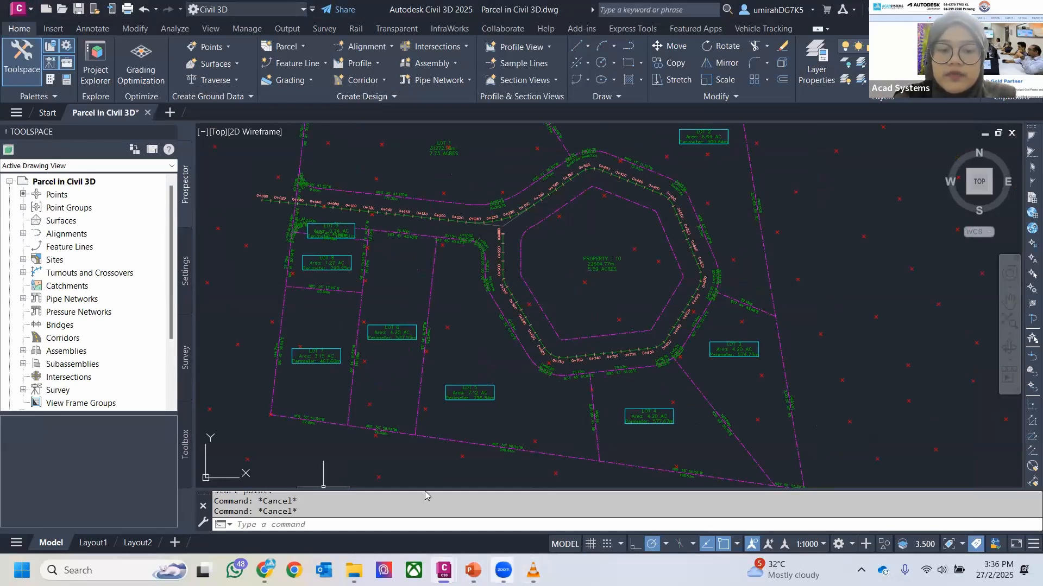
Step: Switch to Chrome and browse the Acad Systems homepage down to the Autodesk Premium Training section
key(alt+Tab)
click(395, 7)
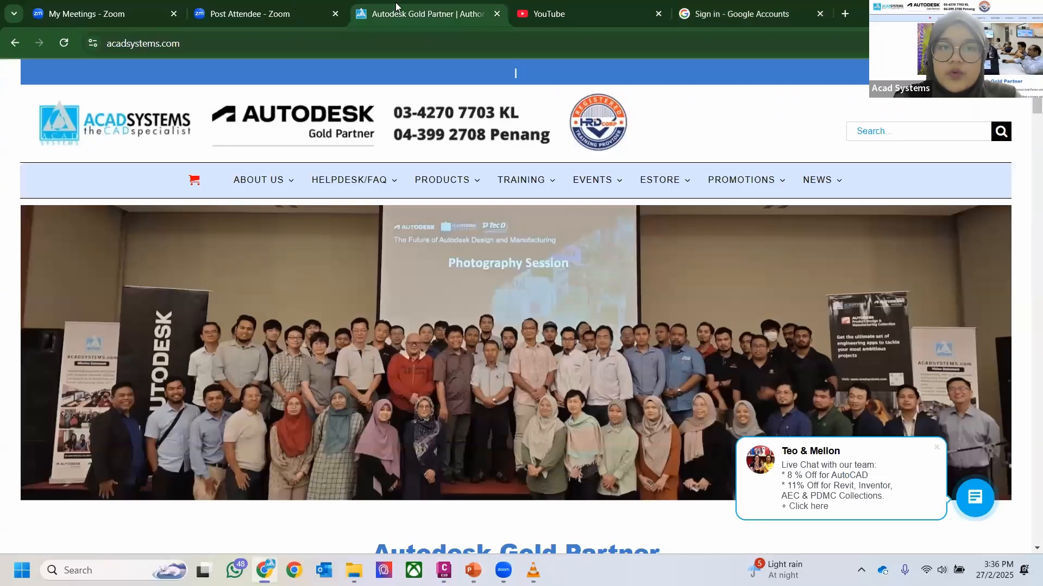
scroll(461, 215, down, 3)
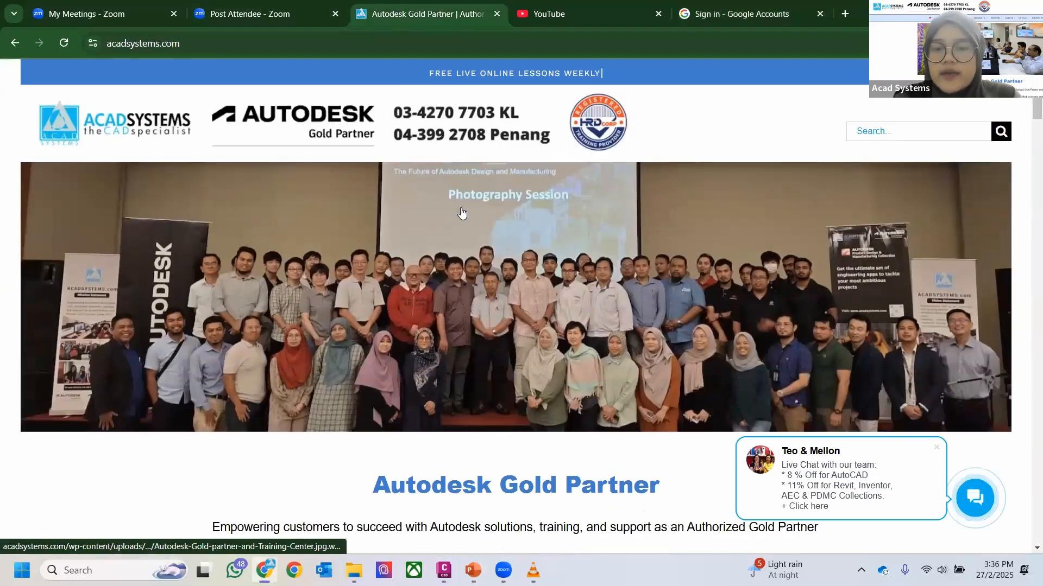
scroll(462, 214, down, 5)
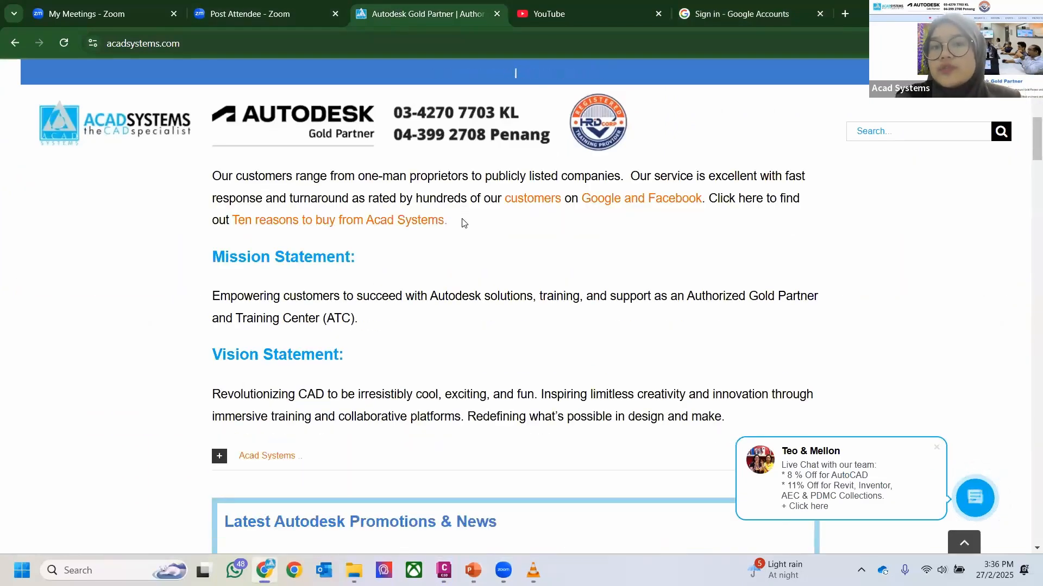
scroll(464, 222, down, 2)
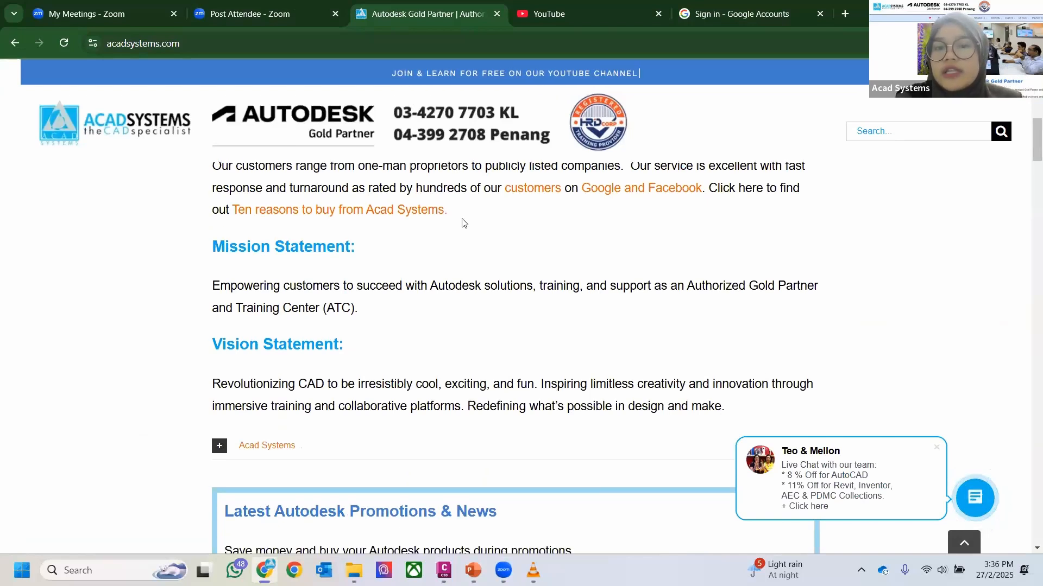
scroll(464, 222, down, 15)
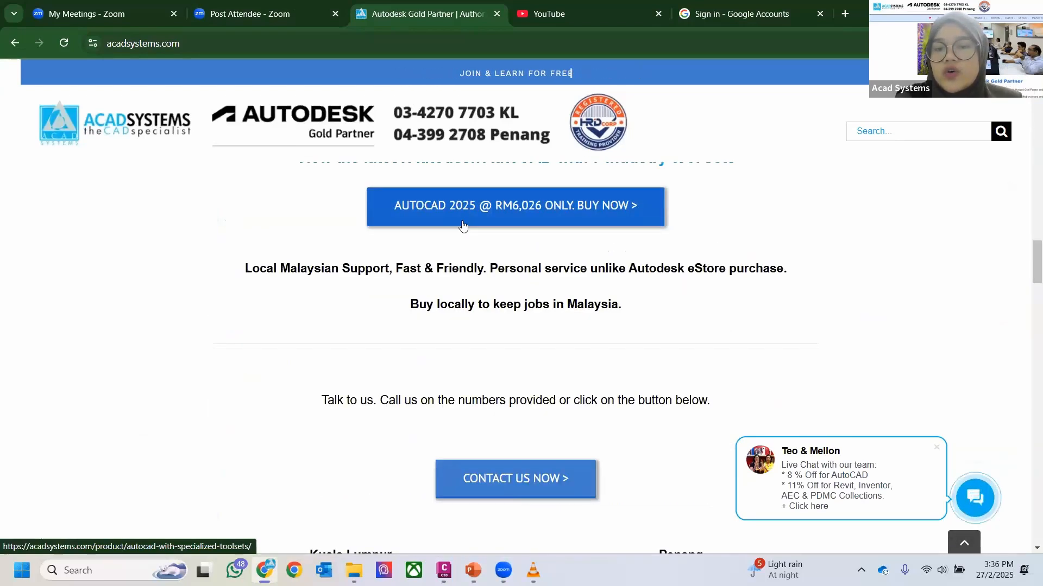
scroll(461, 226, down, 10)
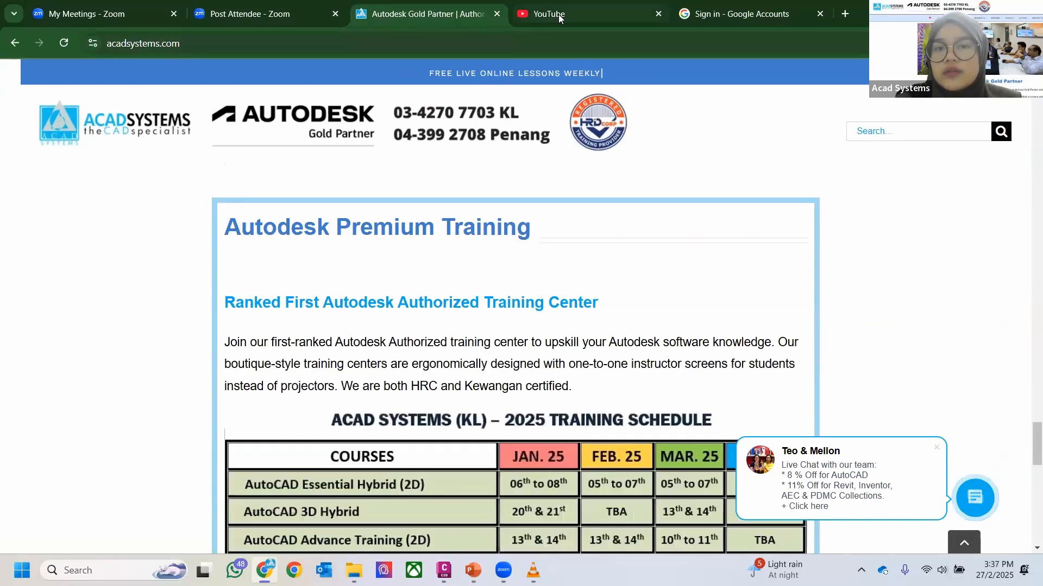
Step: Open the Acad Systems YouTube channel from the website's footer and show its live videos
click(569, 15)
click(478, 15)
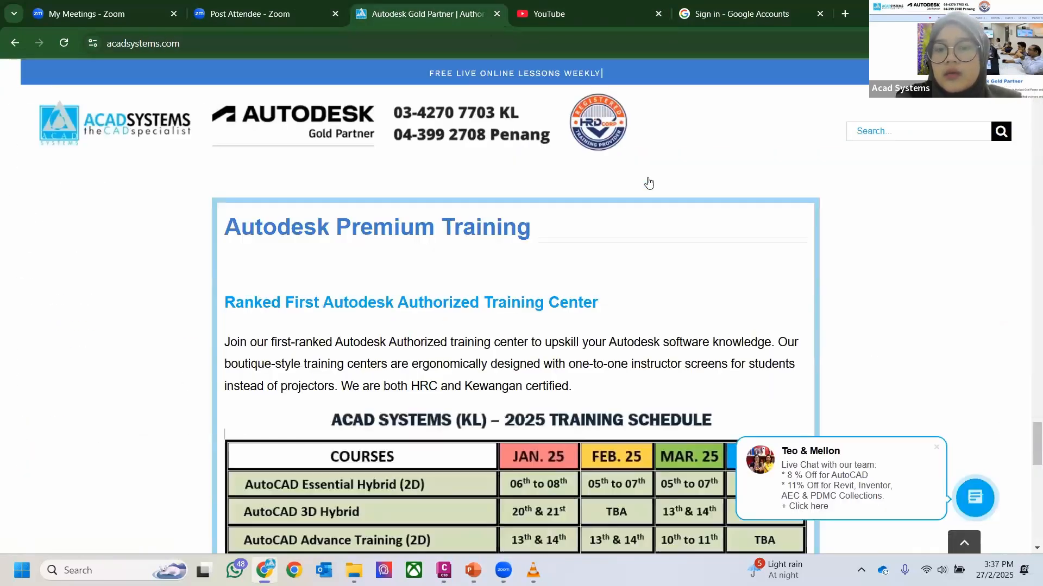
scroll(728, 236, down, 10)
scroll(728, 237, down, 7)
scroll(738, 282, up, 4)
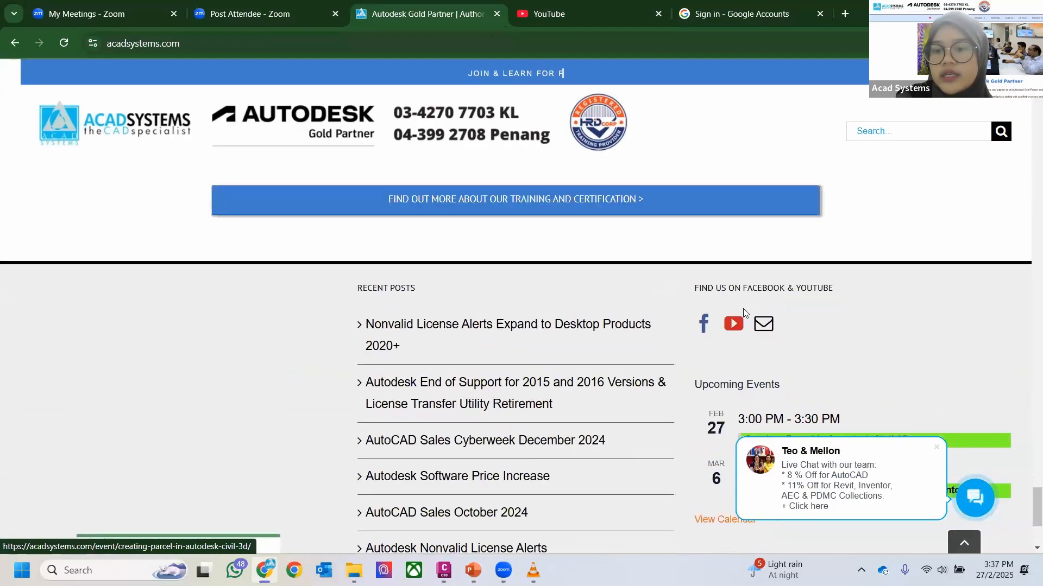
click(743, 309)
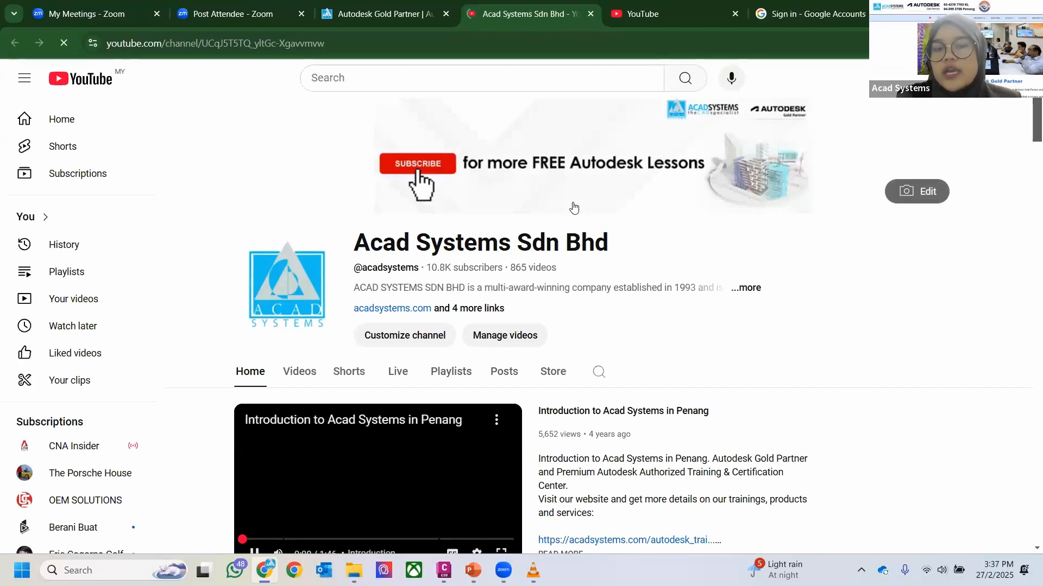
click(397, 371)
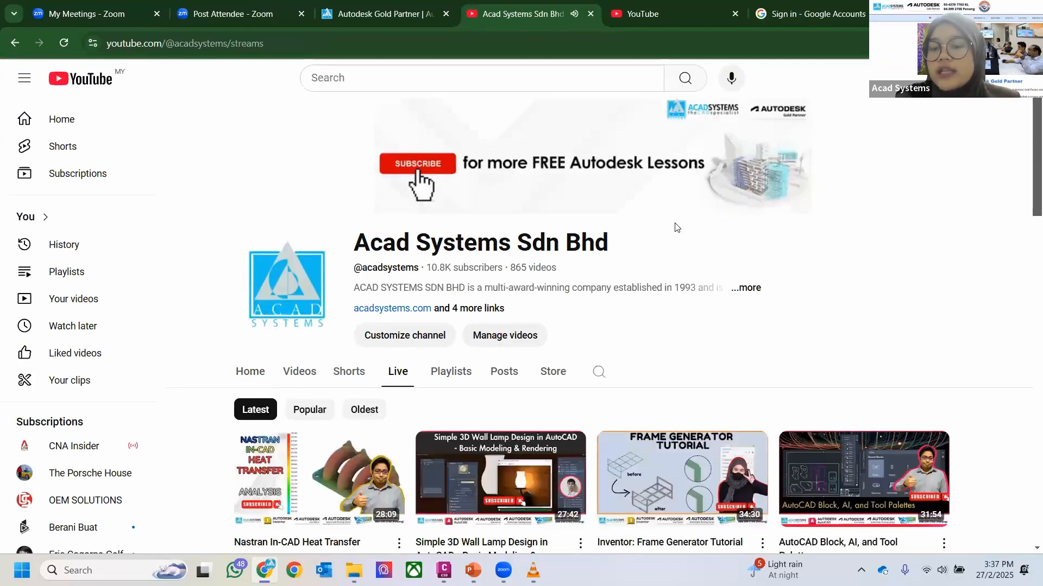
Step: Browse the Acad Systems channel's live videos and return to the Acad Systems website
scroll(624, 239, down, 3)
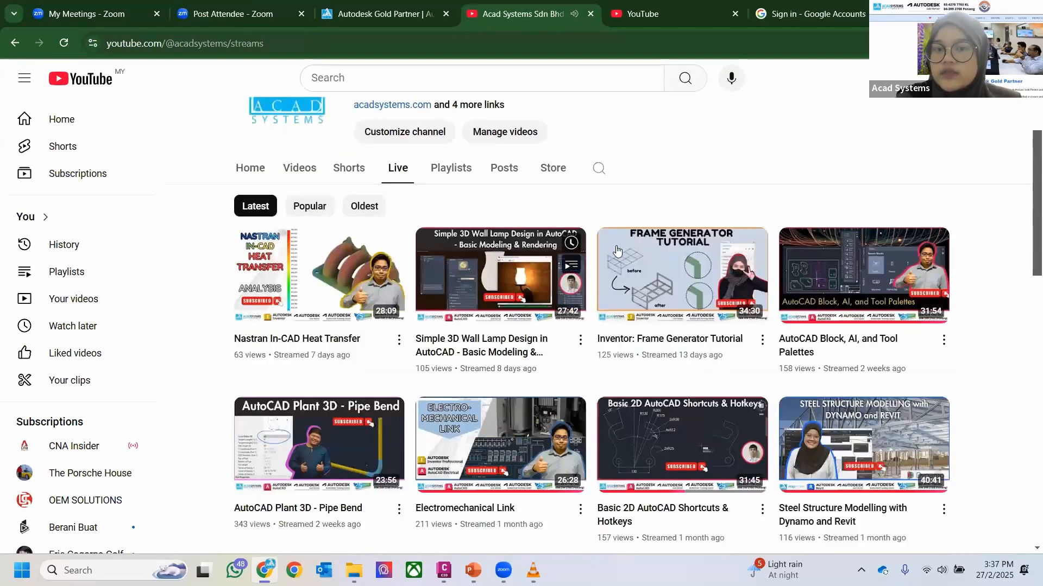
scroll(552, 327, up, 3)
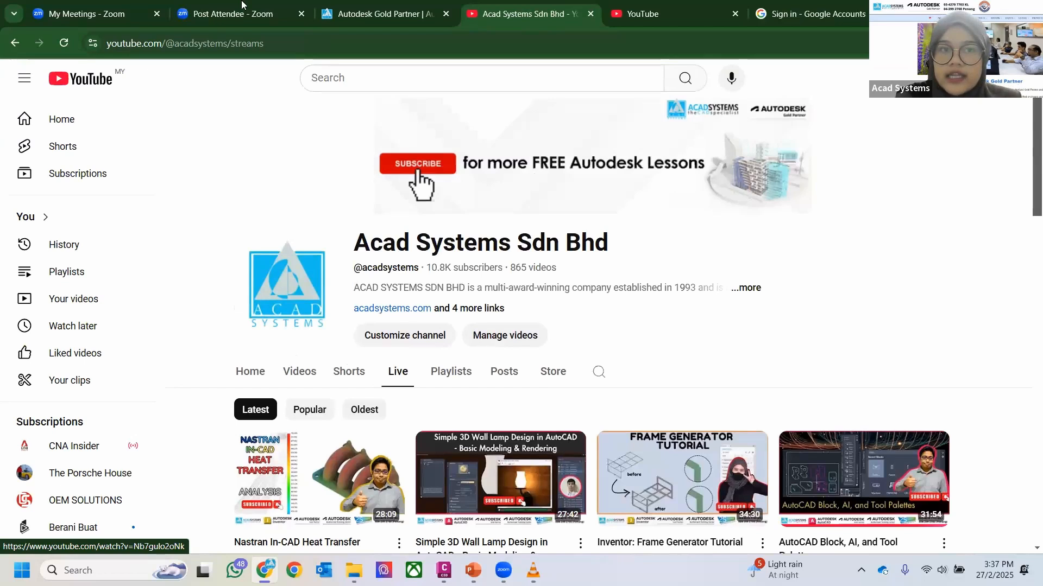
click(380, 14)
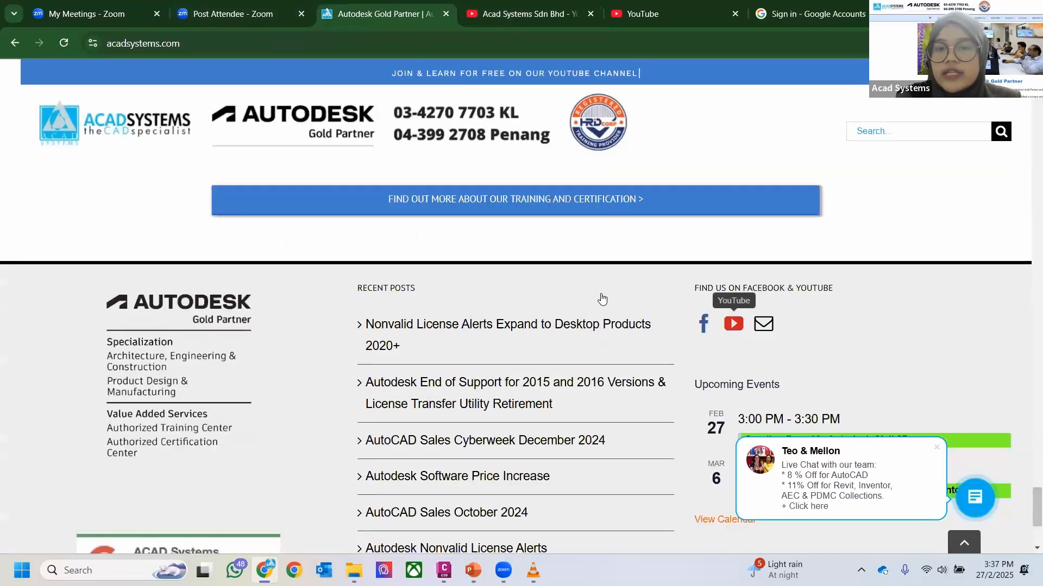
Step: Open the Introduction to Sheet Metal in Autodesk Inventor event from the homepage's upcoming free lessons
scroll(603, 298, up, 10)
scroll(601, 294, up, 10)
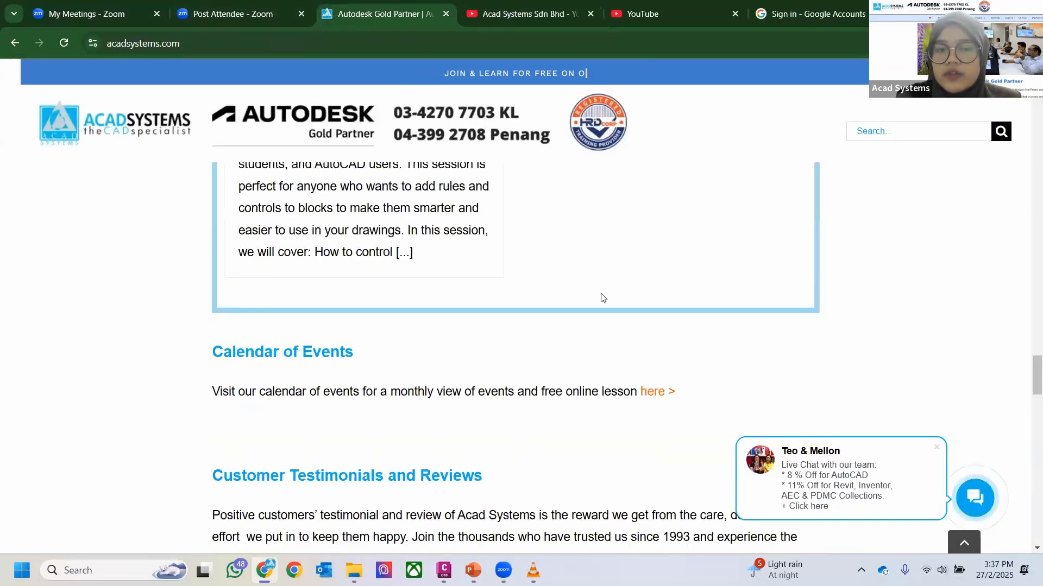
scroll(601, 298, up, 3)
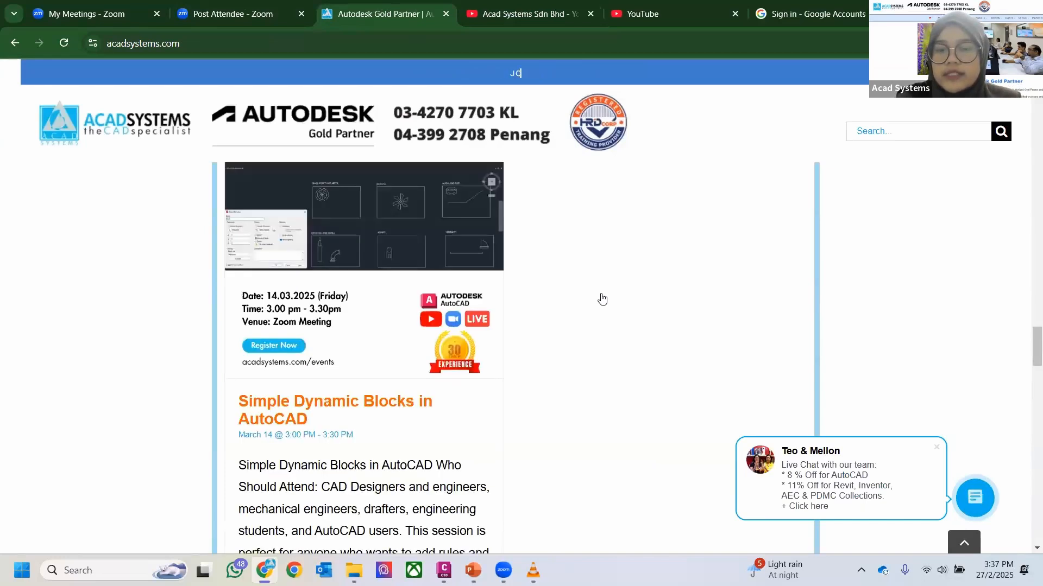
scroll(602, 299, up, 5)
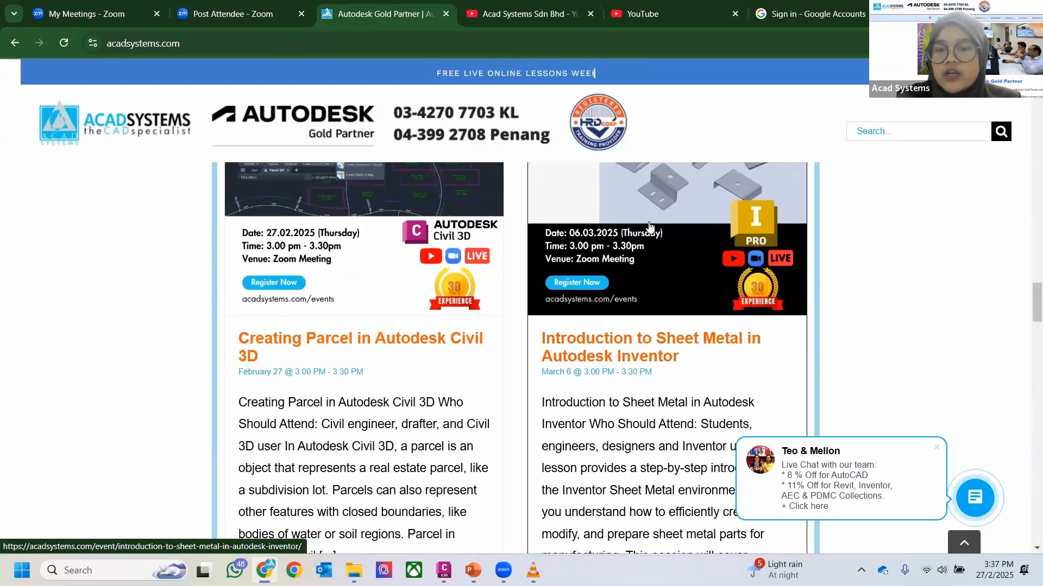
click(647, 260)
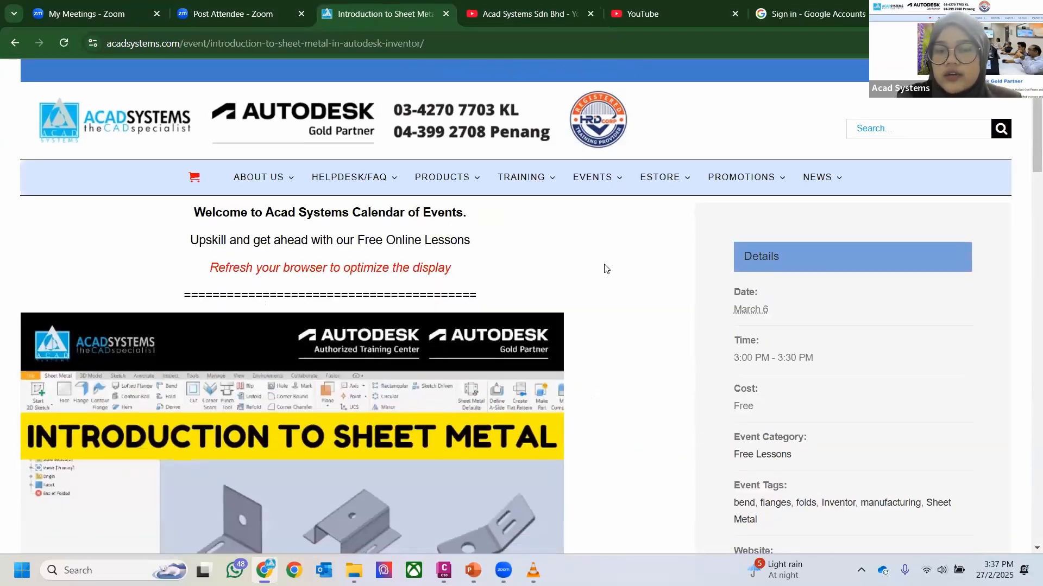
Step: Review the sheet metal event page down to its RSVP section and lesson description, and return to its event details
scroll(606, 268, down, 7)
scroll(520, 258, down, 5)
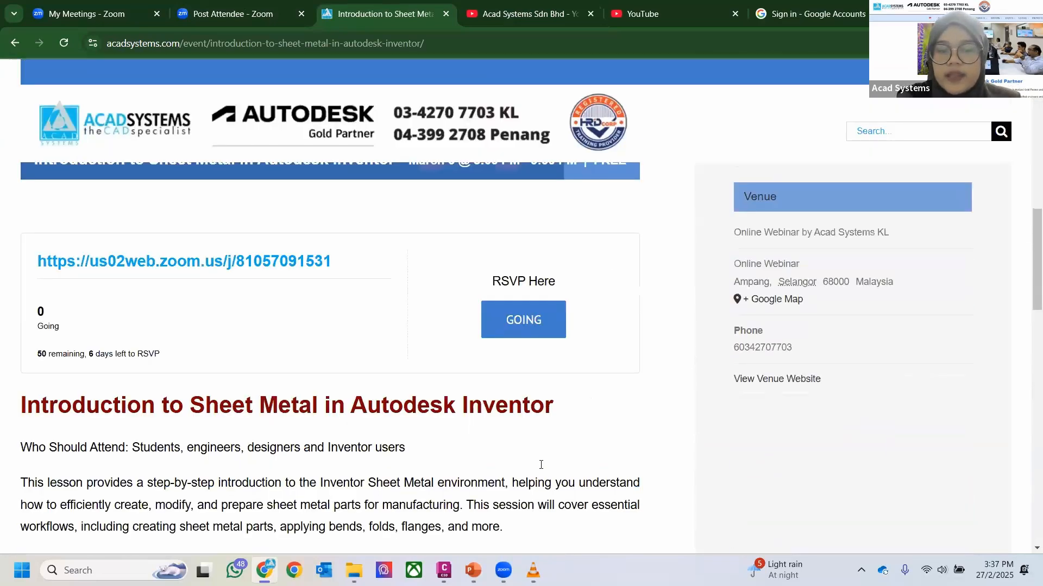
scroll(505, 337, up, 6)
scroll(466, 492, up, 4)
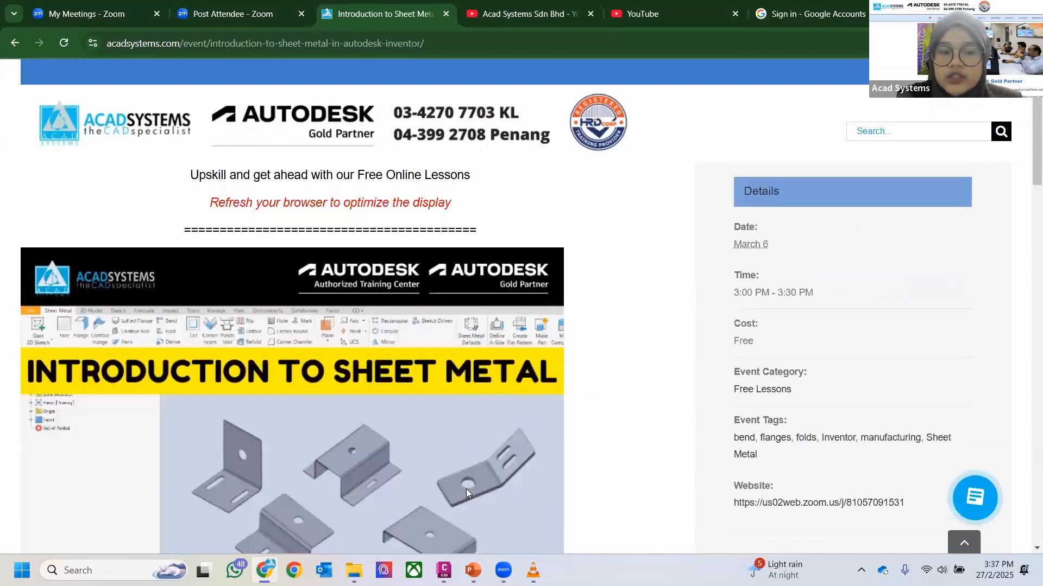
Step: Switch to PowerPoint and start the slide show from the closing Thank You slide
key(alt+Tab)
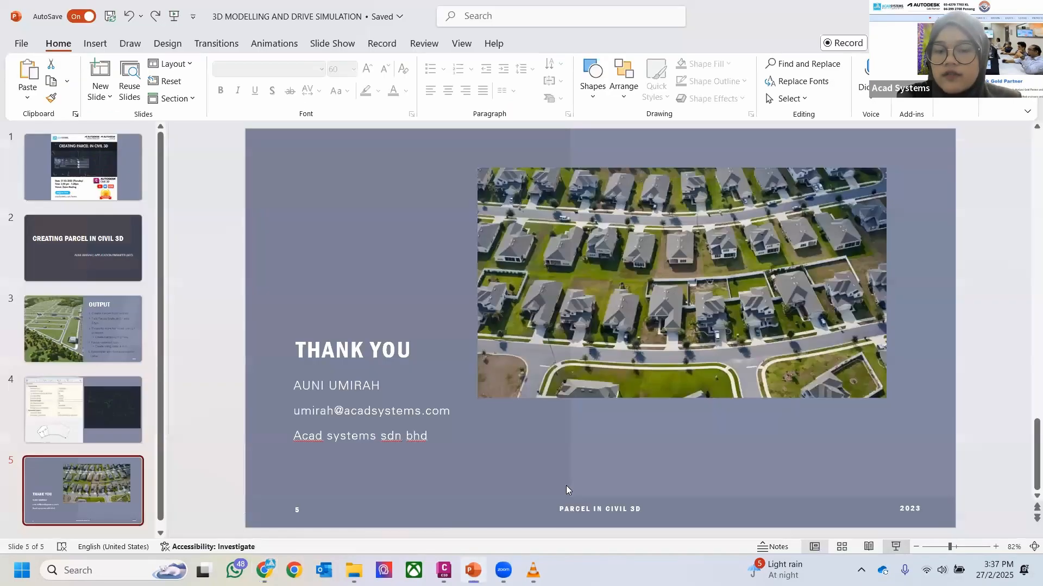
key(shift+F5)
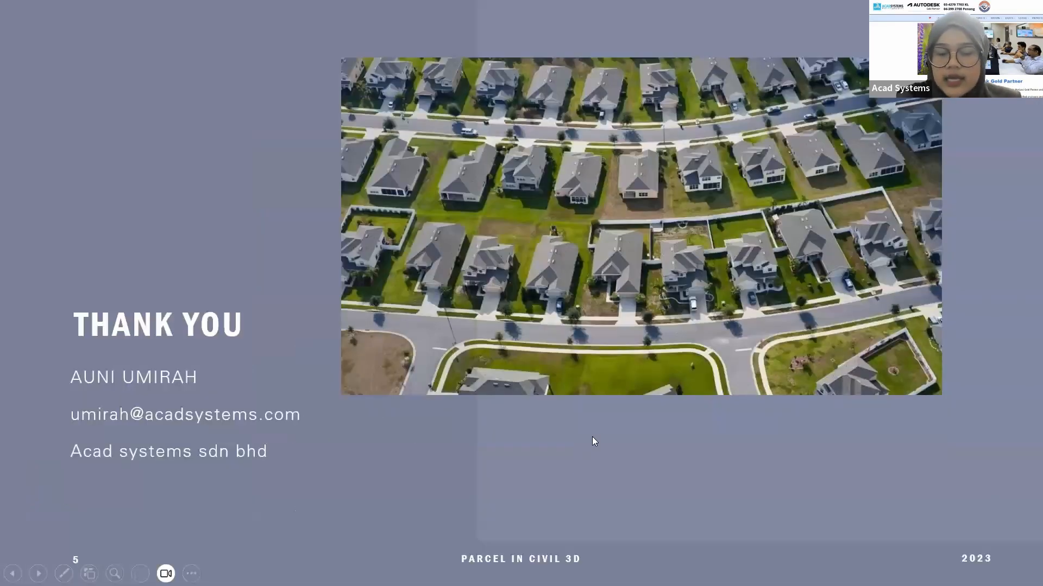